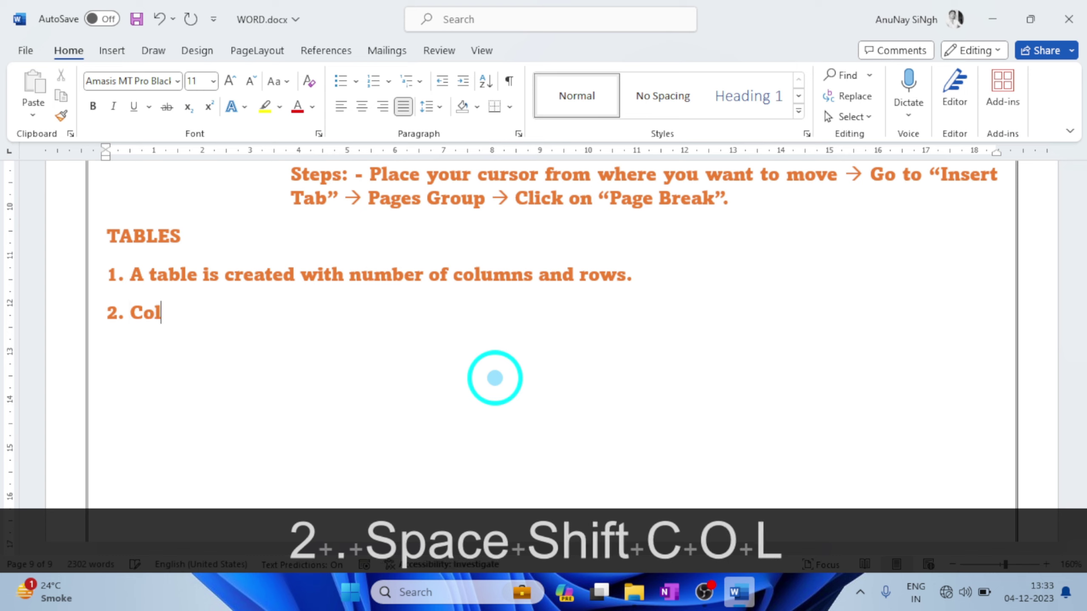
# Complete the second note under TABLES to read "2. Column: - A vertical line is called column.".
pyautogui.write('umn')
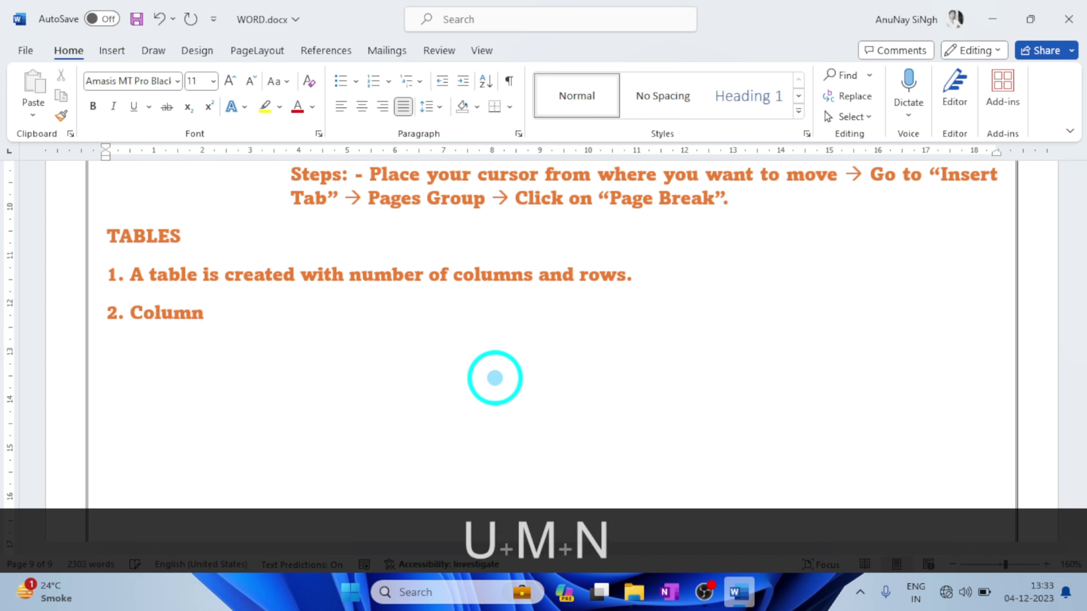
pyautogui.write(': - ')
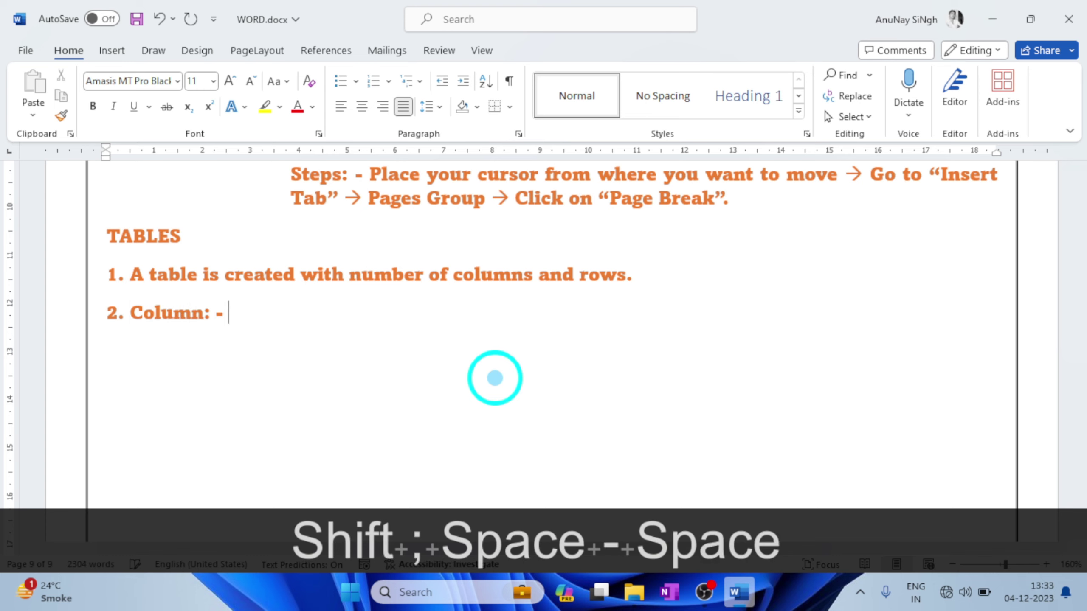
pyautogui.write('A vertical line ')
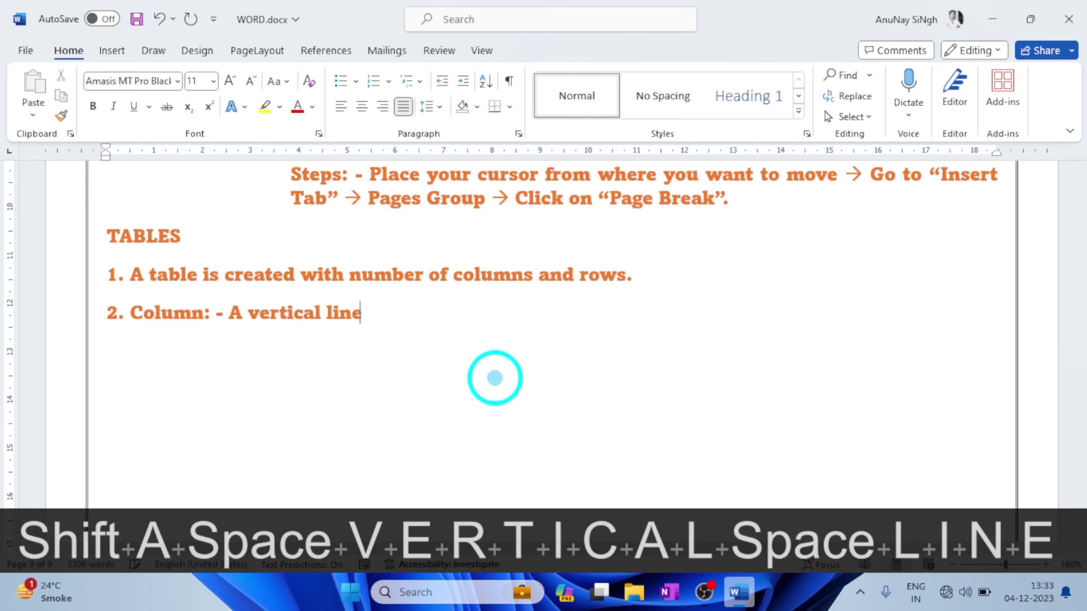
pyautogui.write('is called ')
pyautogui.write('column')
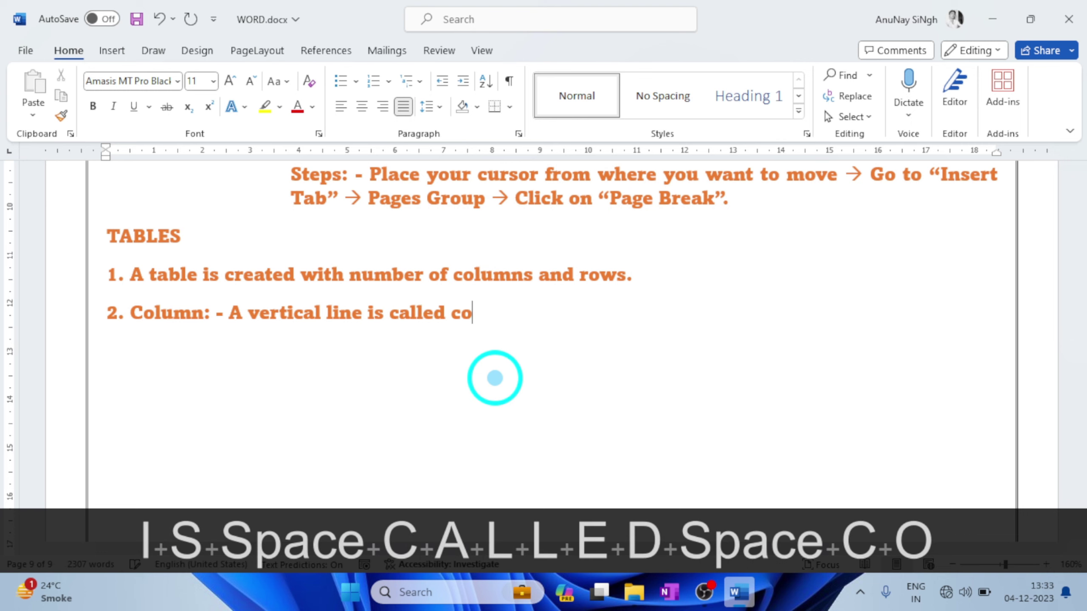
pyautogui.write('. ')
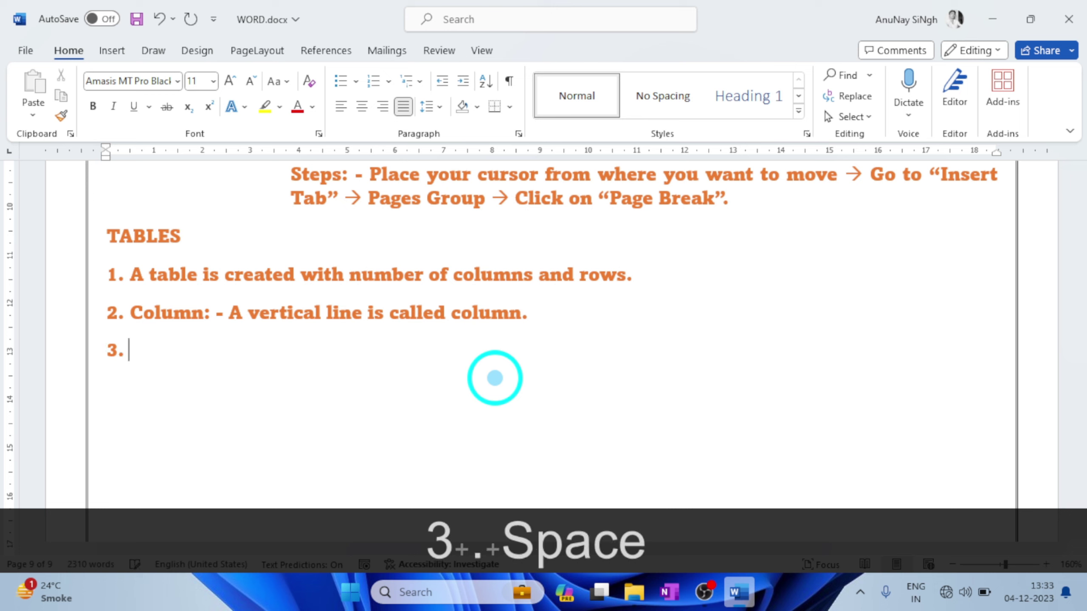
# Add the note "3. Row: - A horizontal line is called row." and start a new line with "4.".
pyautogui.write('3. Row')
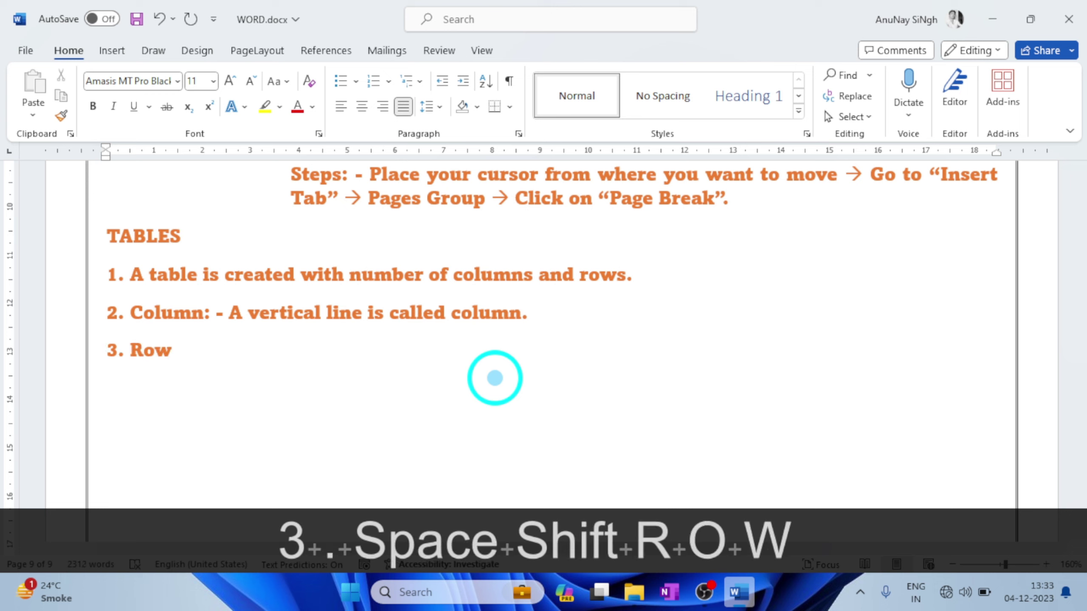
pyautogui.write(': - ')
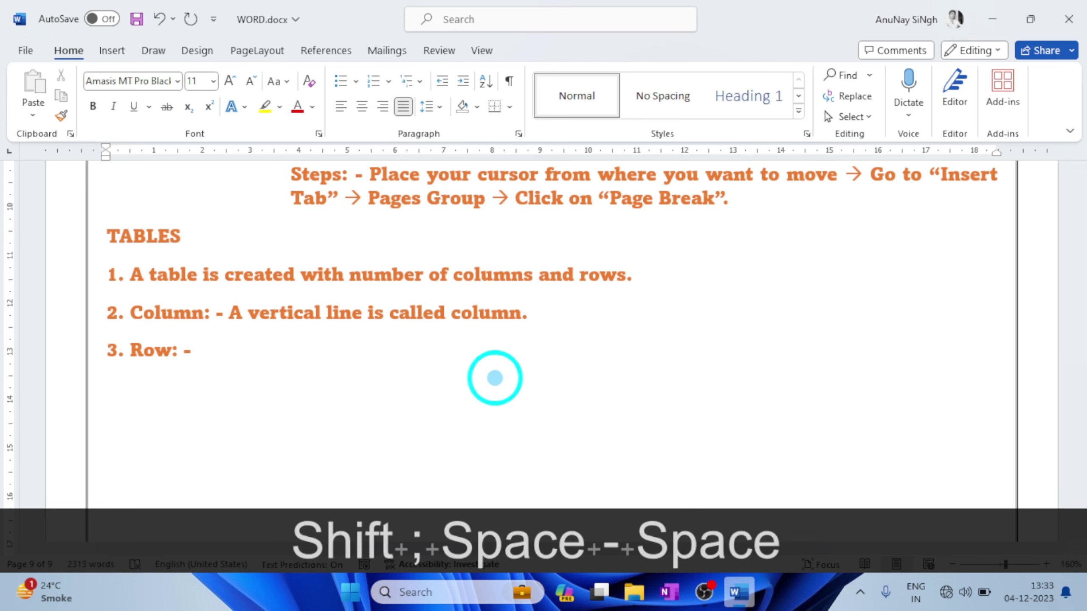
pyautogui.write('A ')
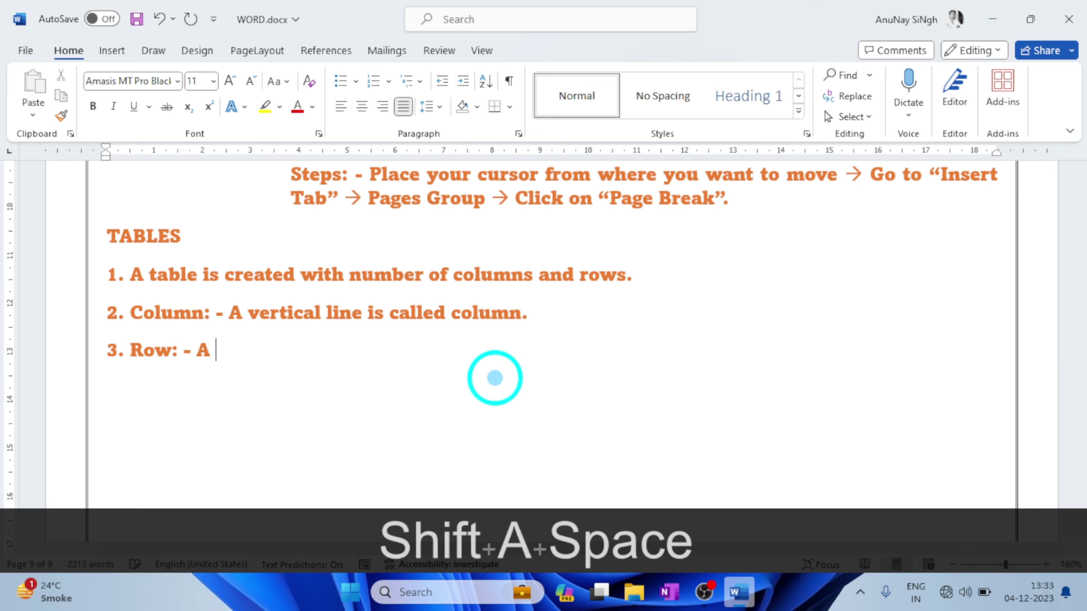
pyautogui.write('horizontal l')
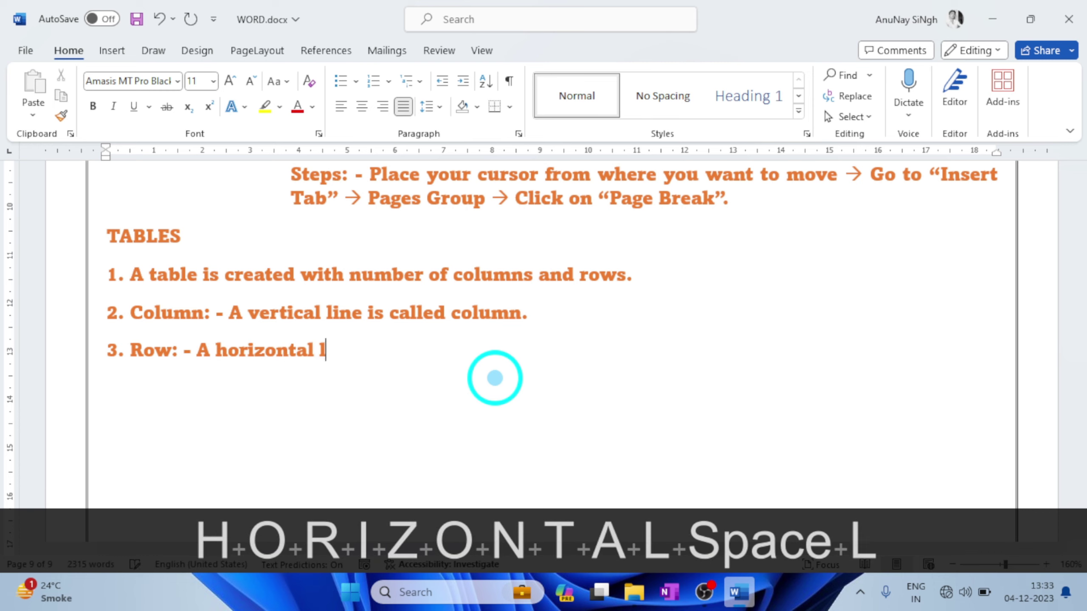
pyautogui.write('ine is called ')
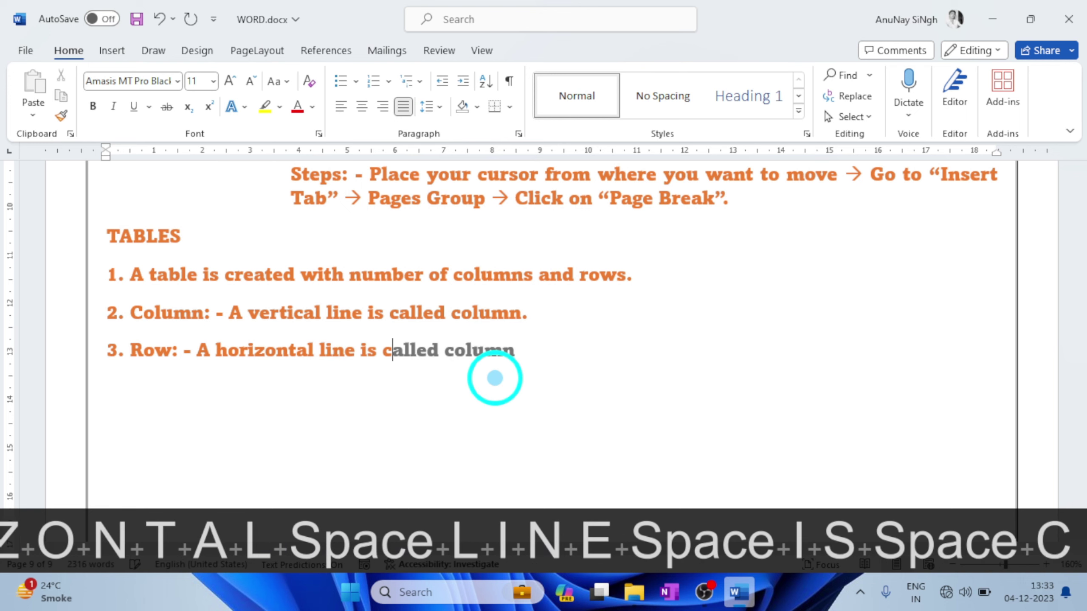
pyautogui.write('row. 4. ')
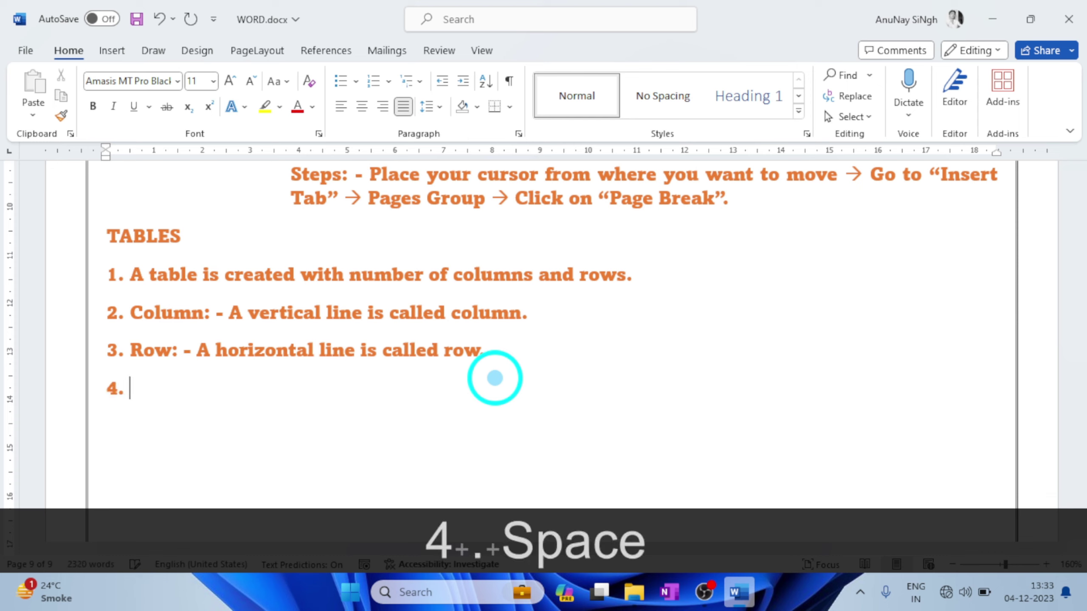
# Complete the fourth note to read "4. Cell: - The intersection of rows and columns are called cell.".
pyautogui.write('Cell')
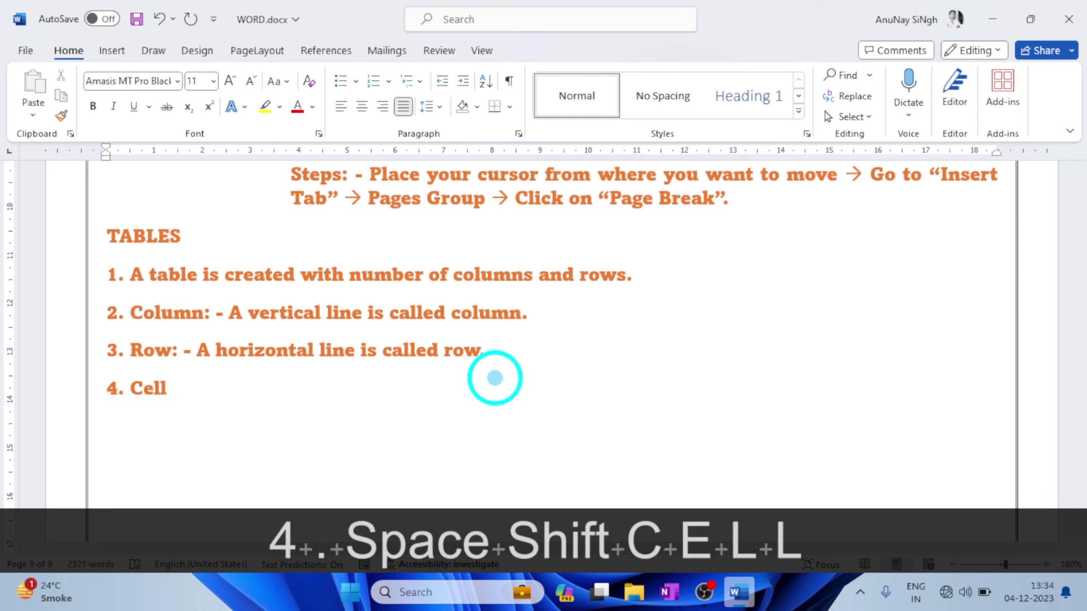
pyautogui.press('shift')
pyautogui.write(': -')
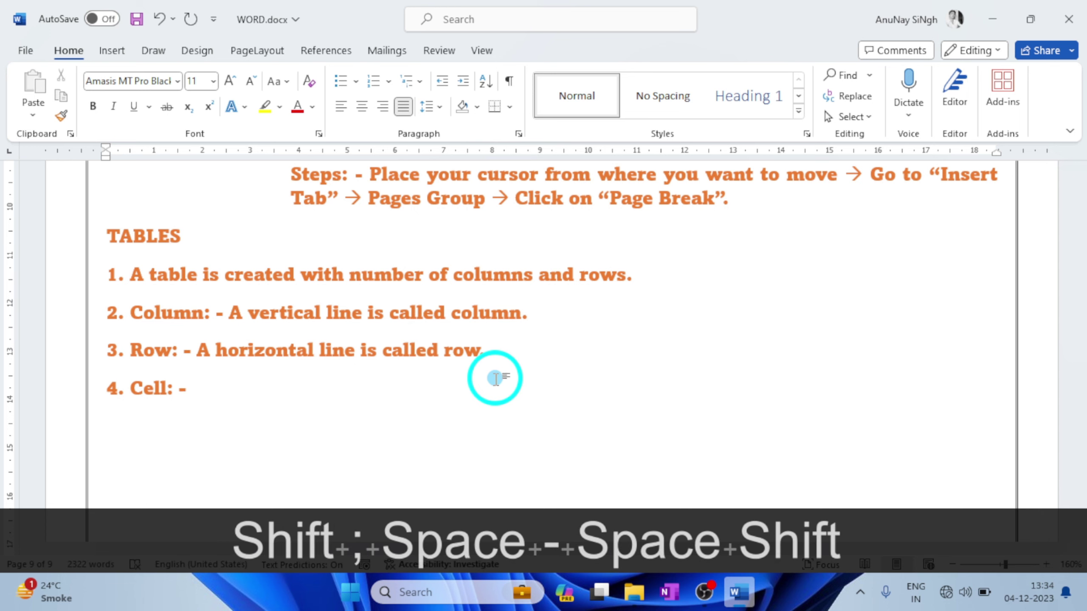
pyautogui.write(' The inte')
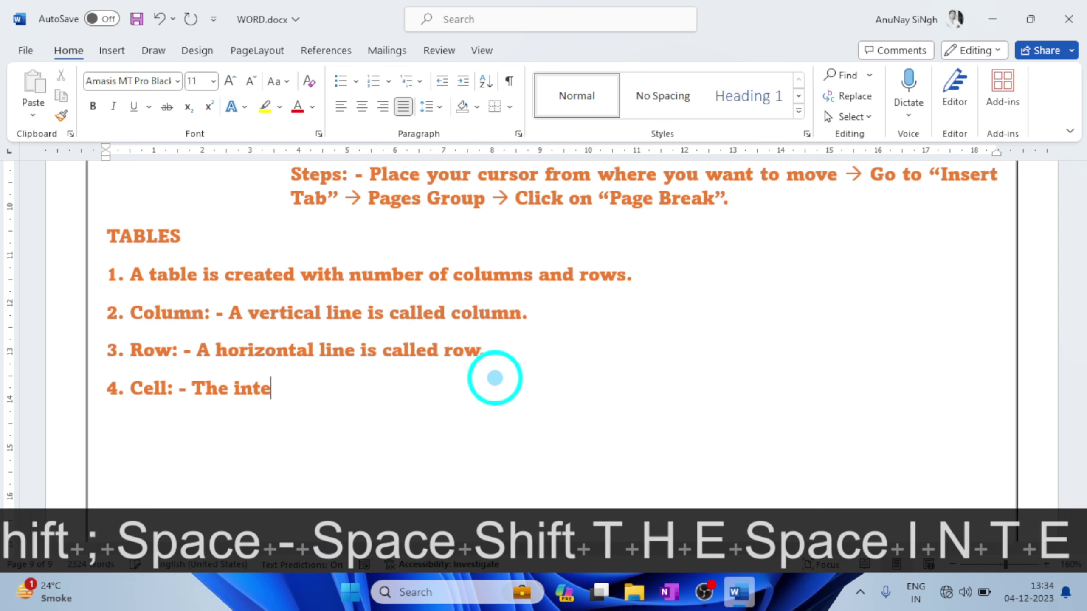
pyautogui.write('rsection of ')
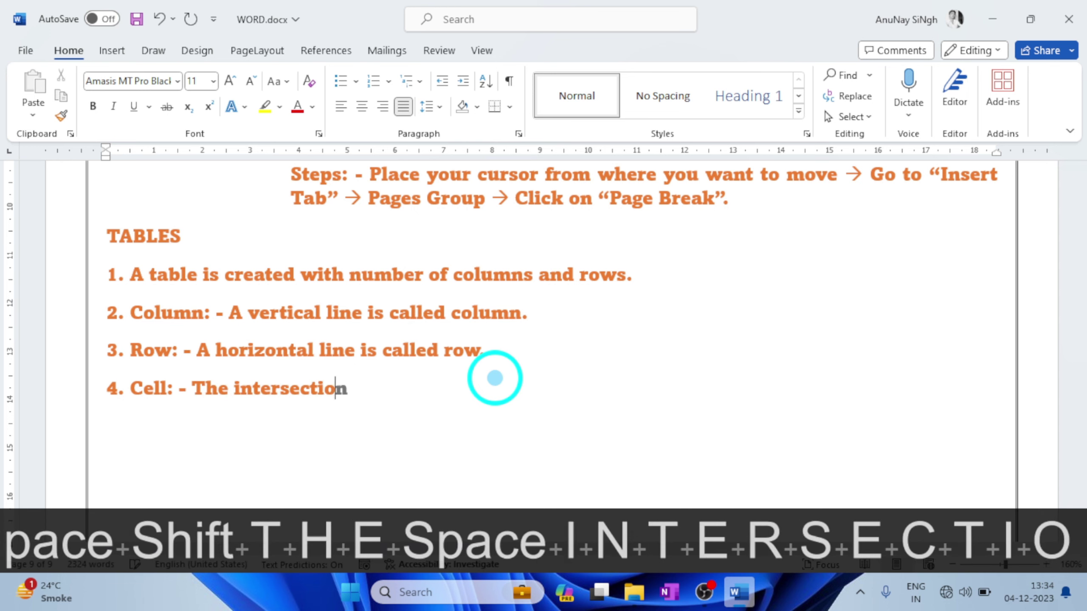
pyautogui.write('row')
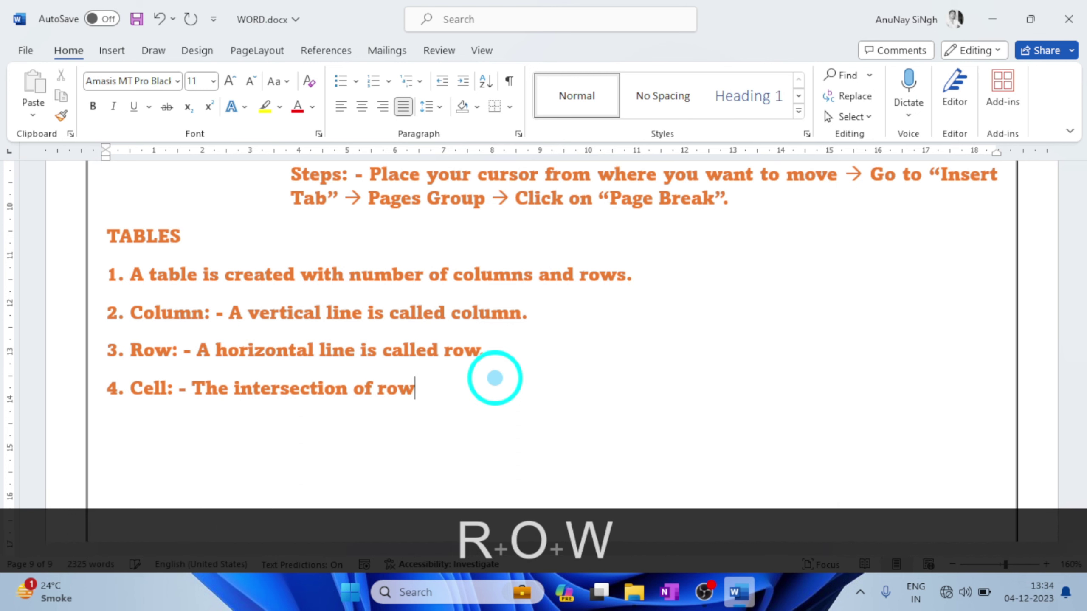
pyautogui.write('s and c')
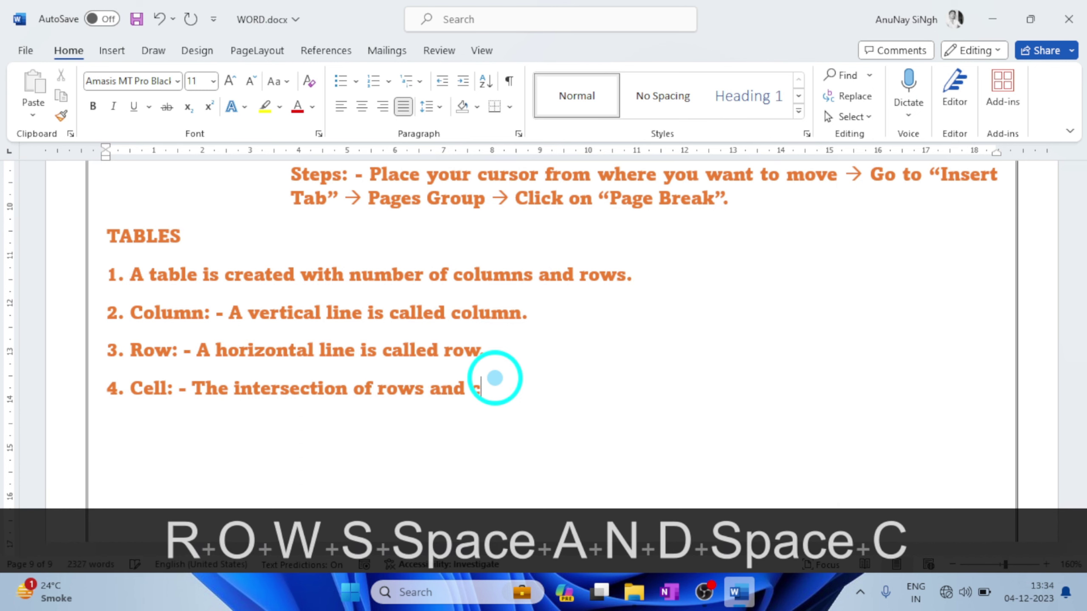
pyautogui.write('olumn')
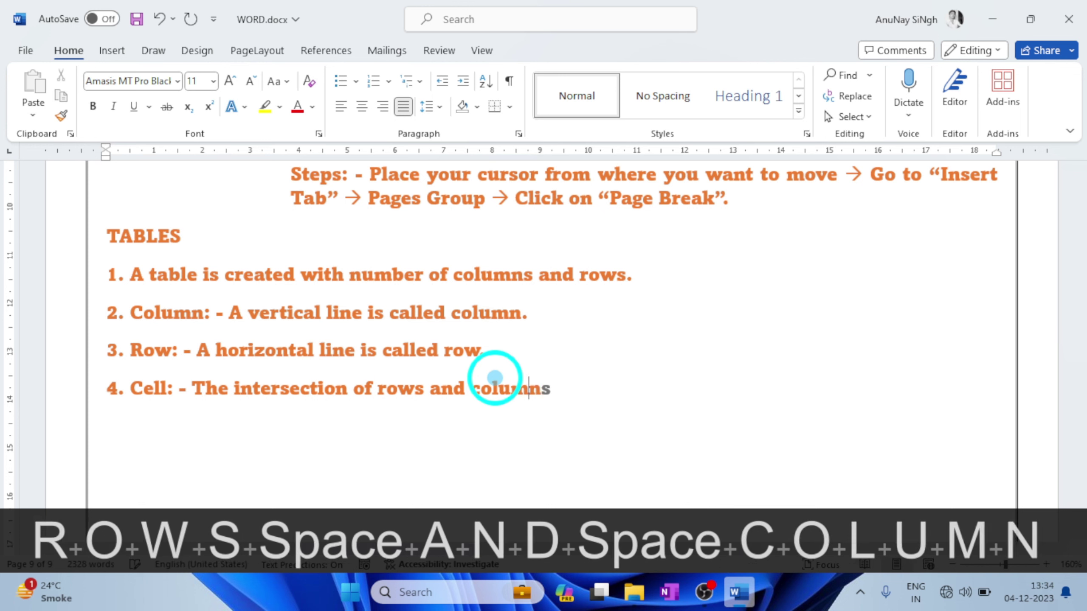
pyautogui.write('s are ')
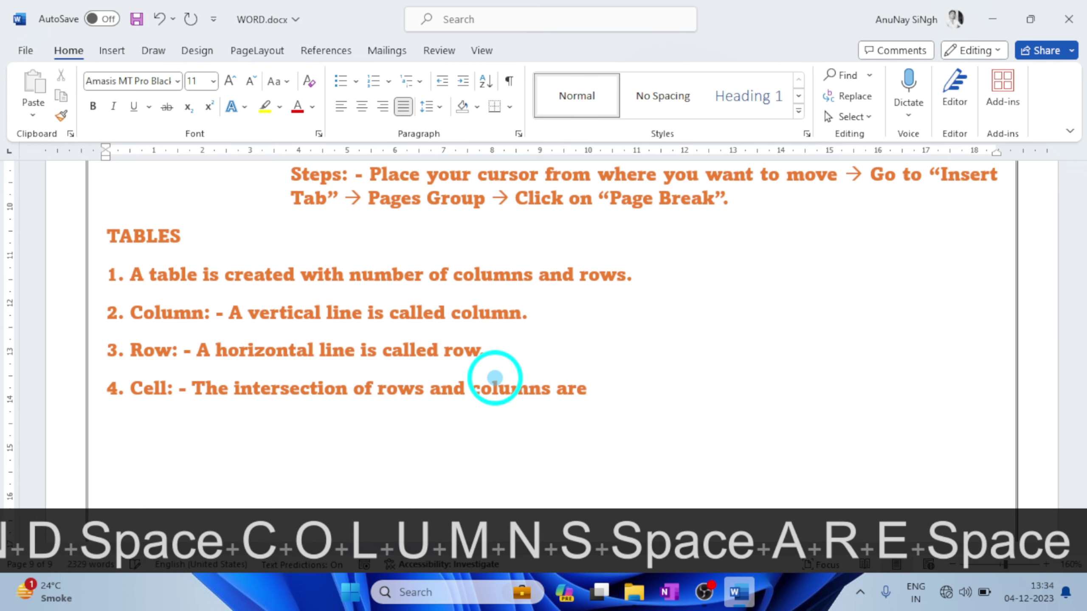
pyautogui.write('called ')
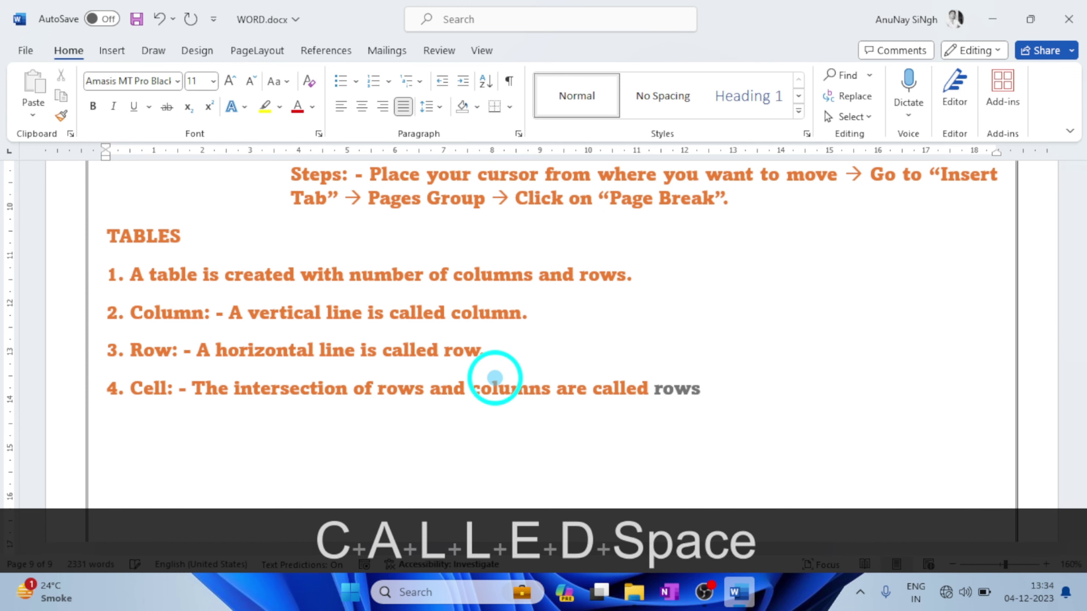
pyautogui.write('cell.')
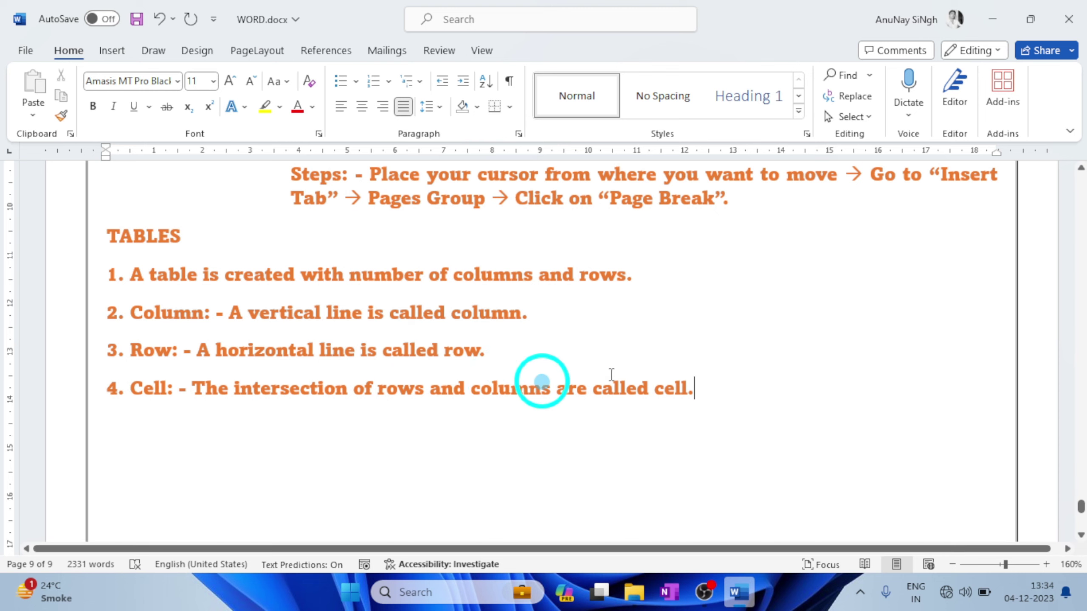
# Change the font colour of the TABLES heading and its four notes to the standard dark blue.
pyautogui.moveTo(714, 388); pyautogui.dragTo(90, 241)
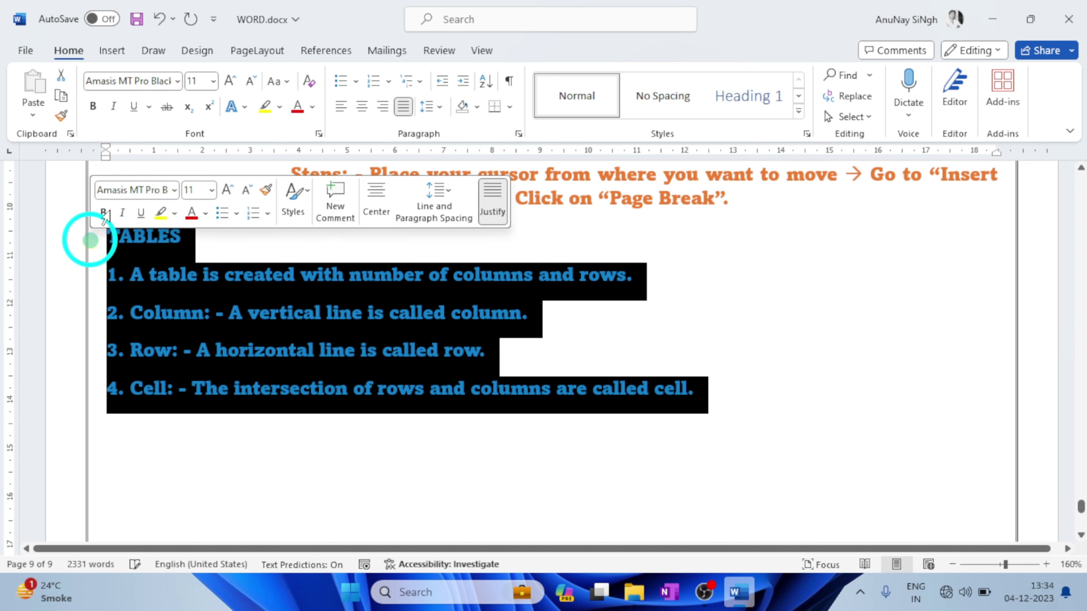
pyautogui.click(313, 110)
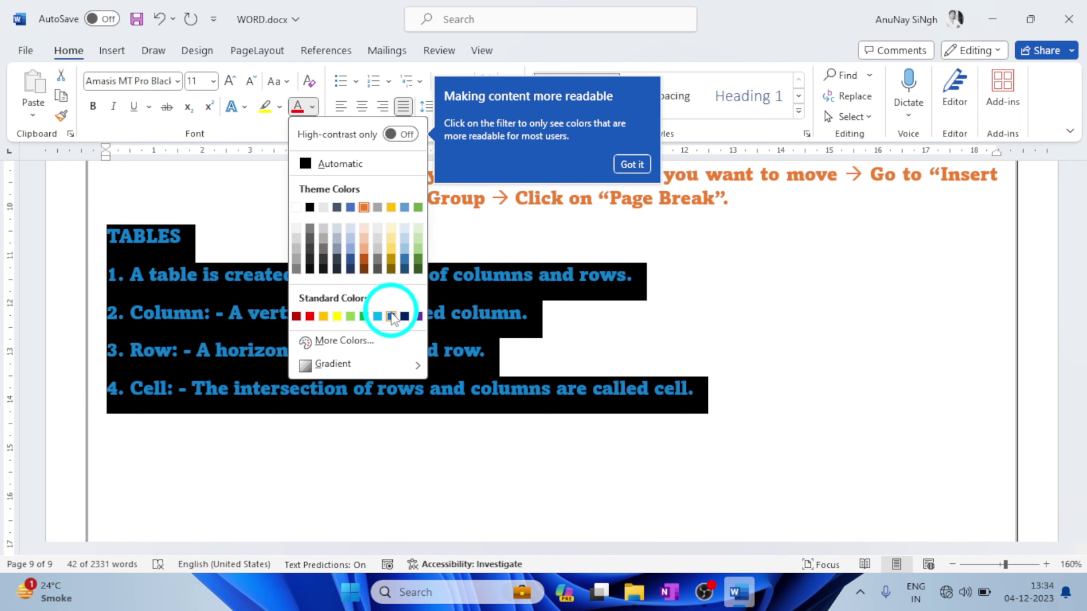
pyautogui.click(404, 315)
pyautogui.click(692, 423)
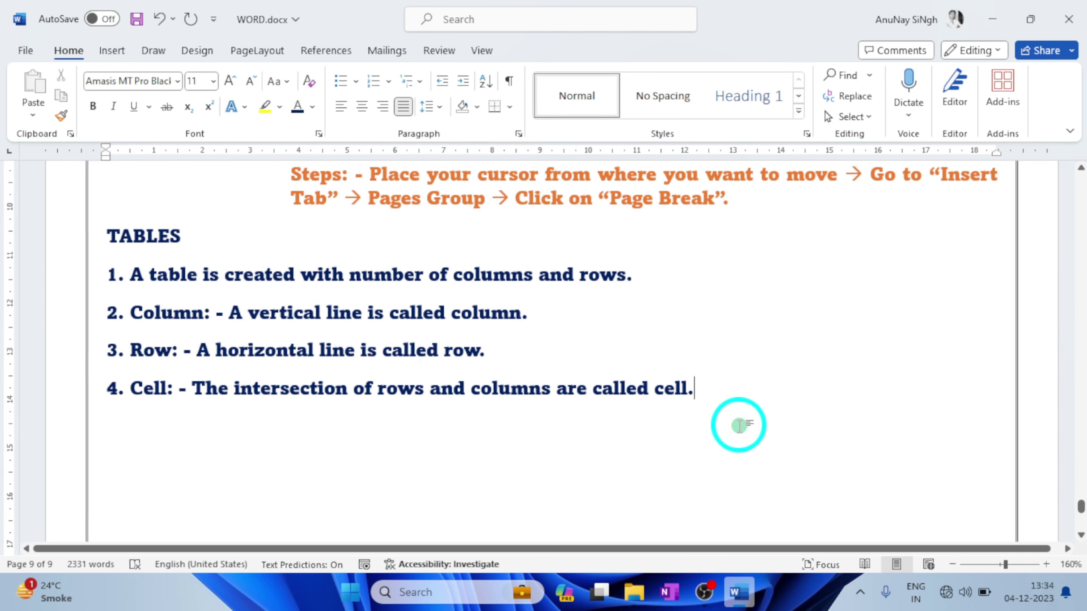
# Start a new empty line below the Cell note and bring up the insertion tools.
pyautogui.scroll(-2, 740, 425)
pyautogui.scroll(-3, 740, 425)
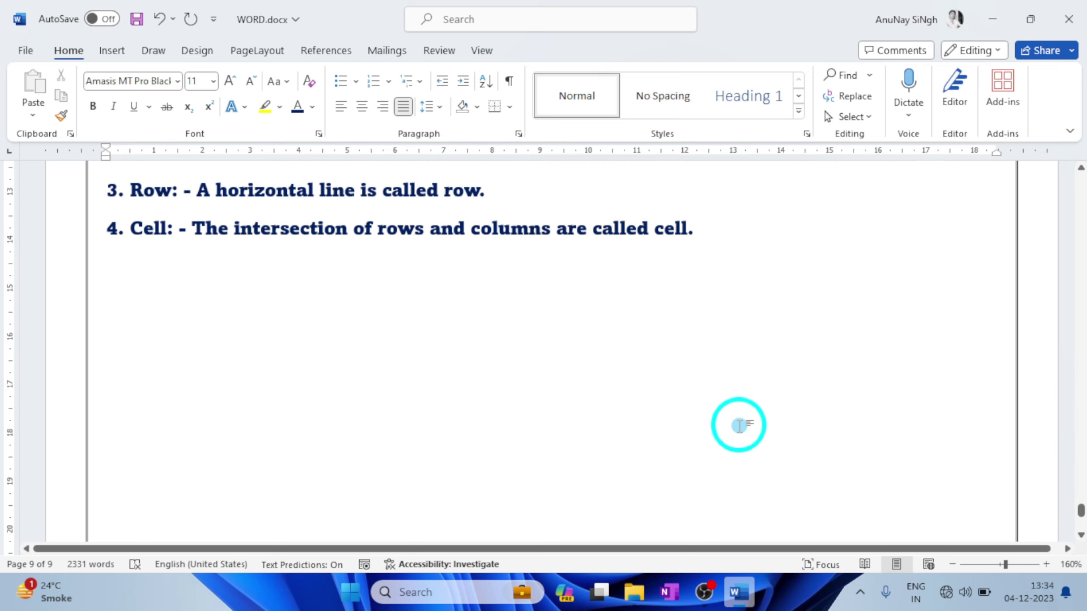
pyautogui.scroll(-3, 740, 426)
pyautogui.scroll(1, 740, 425)
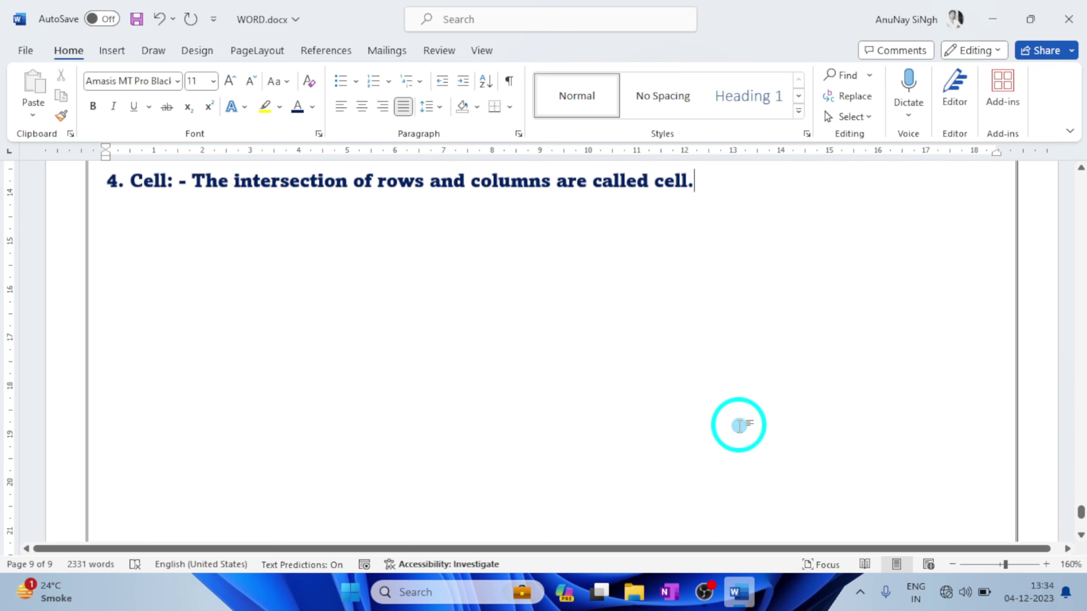
pyautogui.press('Return')
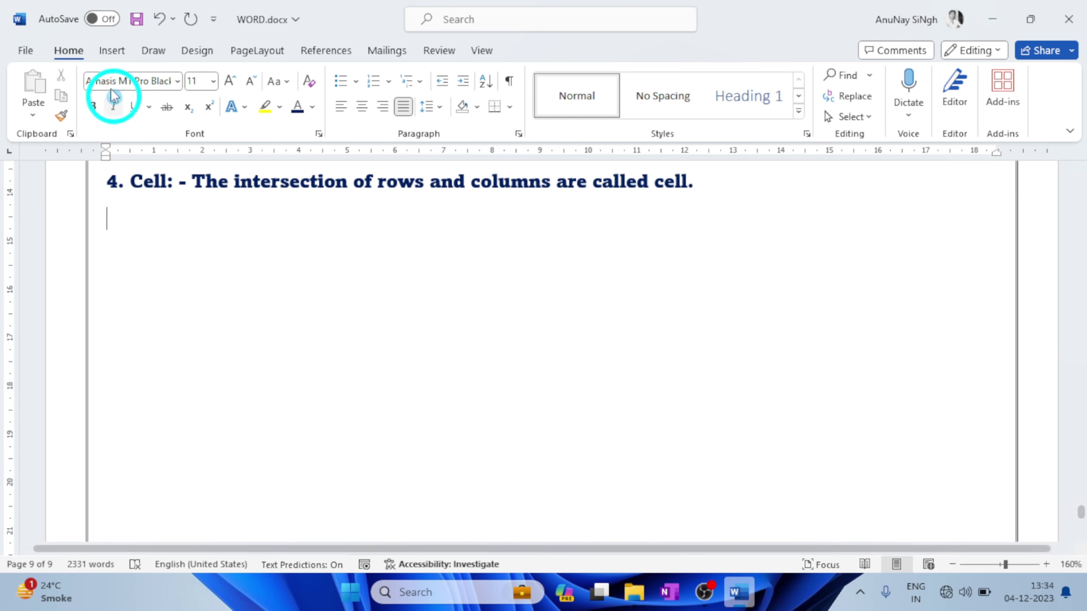
pyautogui.click(110, 56)
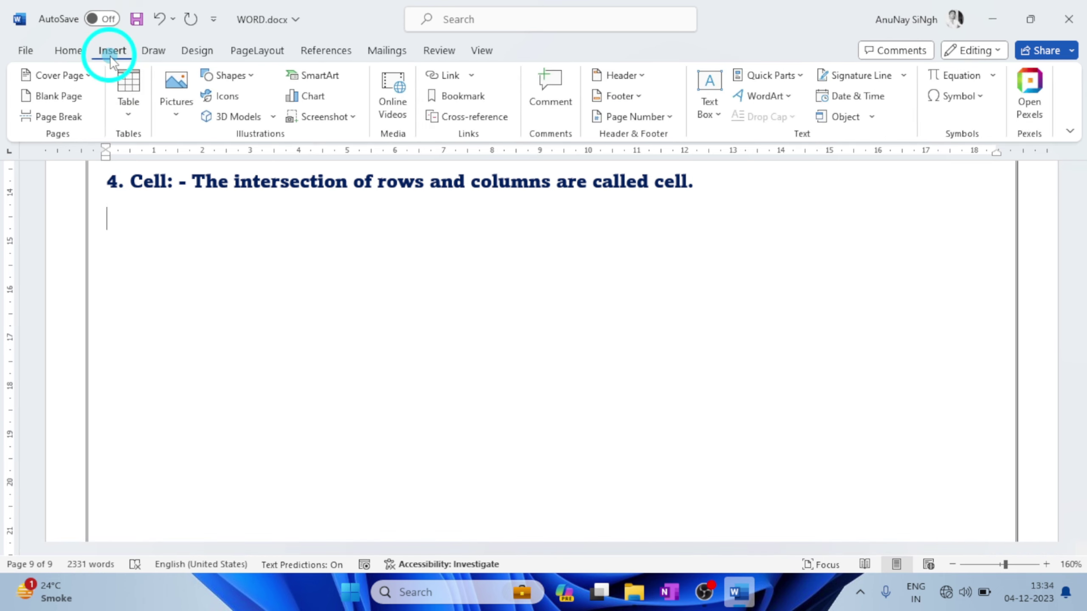
pyautogui.click(128, 102)
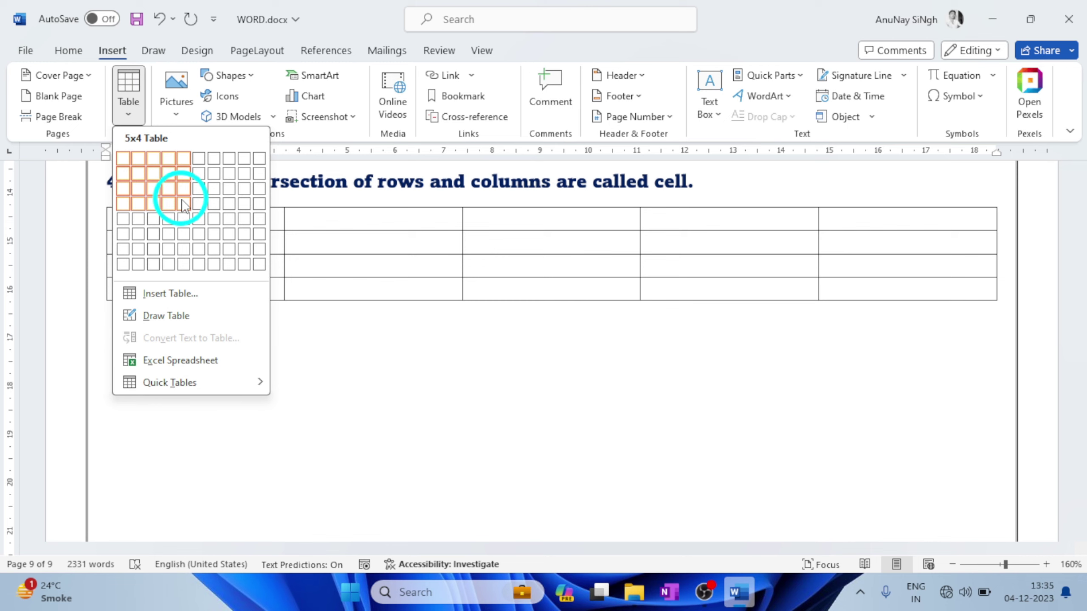
pyautogui.click(172, 293)
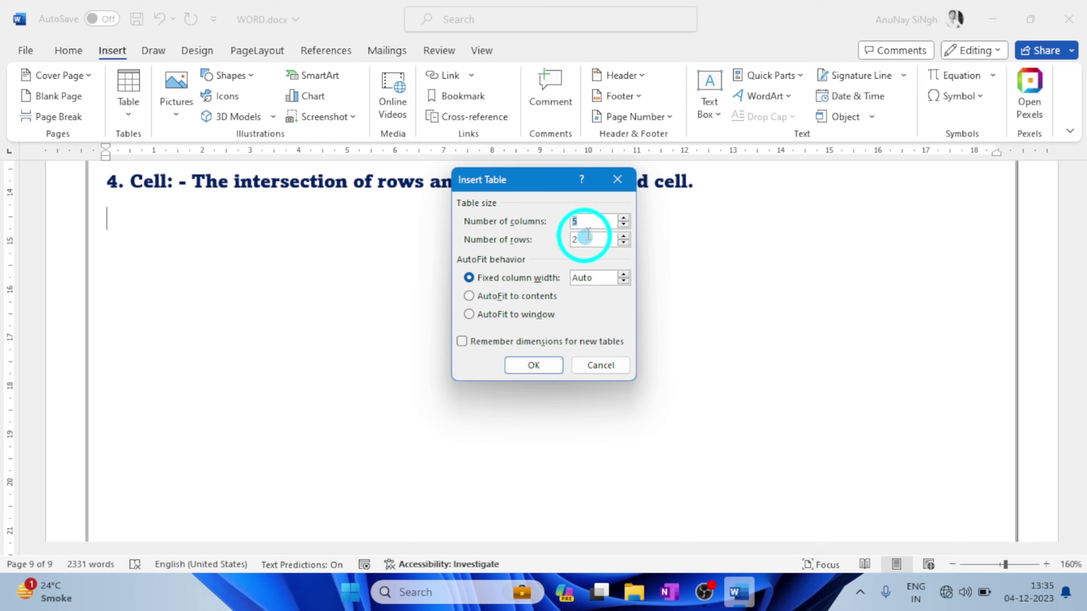
pyautogui.click(616, 189)
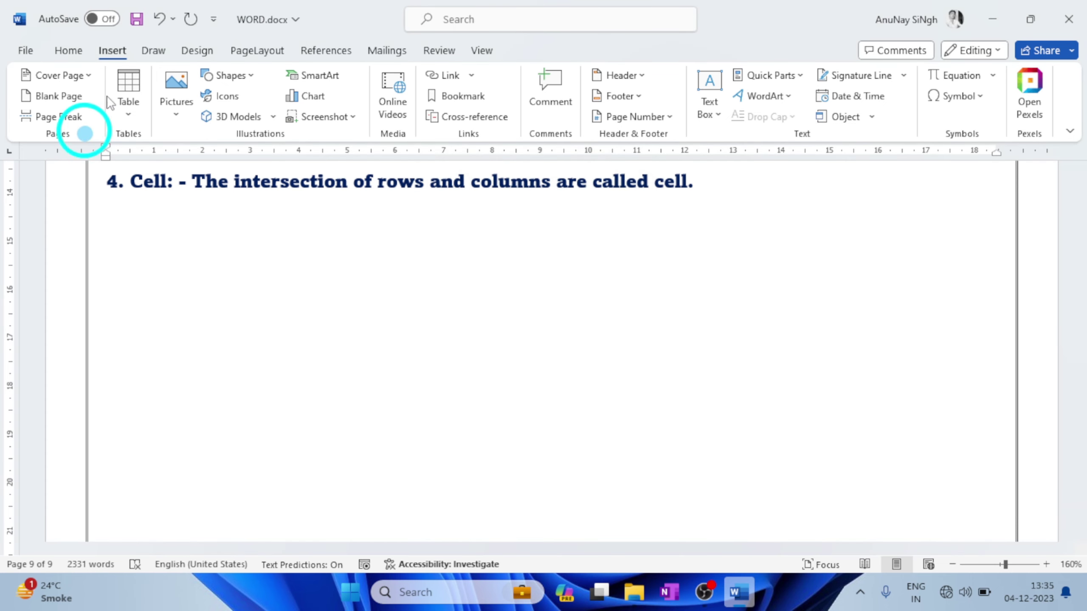
# Insert a table with 4 columns and 3 rows on the empty line below the Cell note.
pyautogui.click(134, 104)
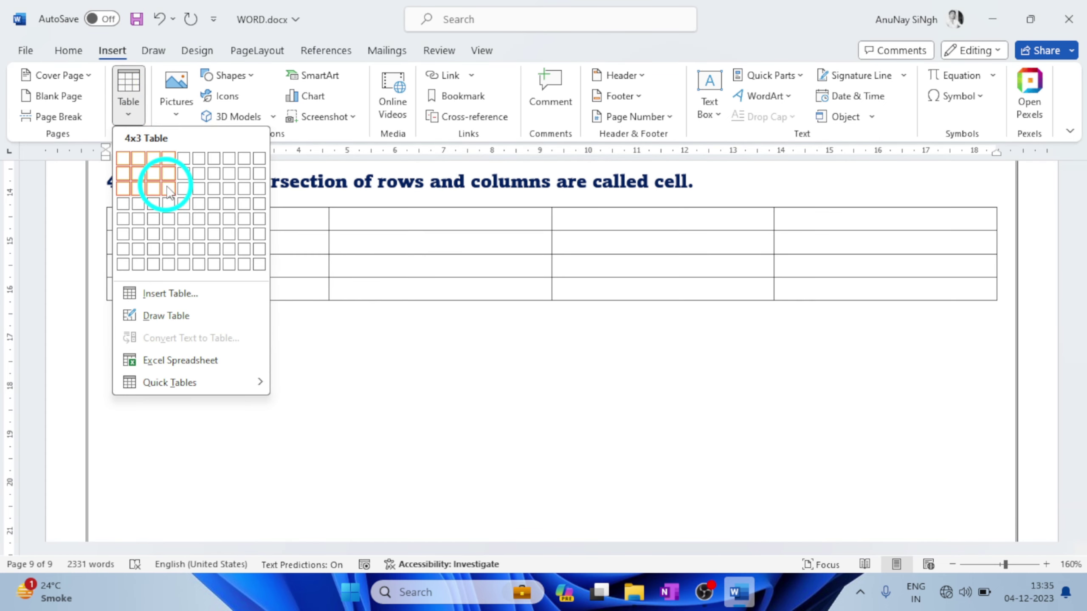
pyautogui.click(167, 190)
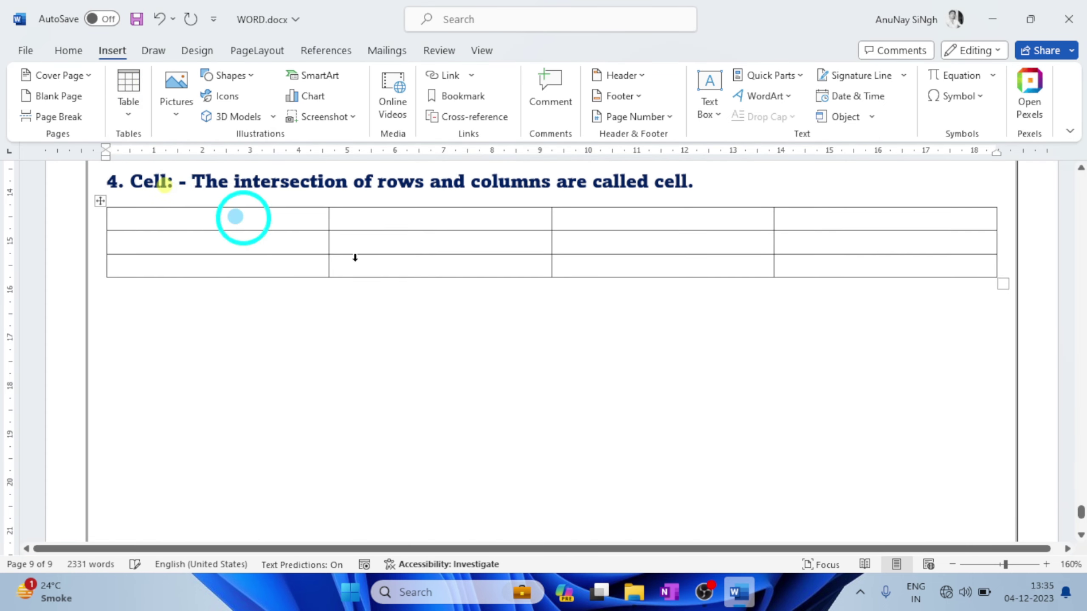
# Highlight each of the table's four columns one after another to demonstrate what a column is.
pyautogui.moveTo(215, 222); pyautogui.dragTo(216, 256)
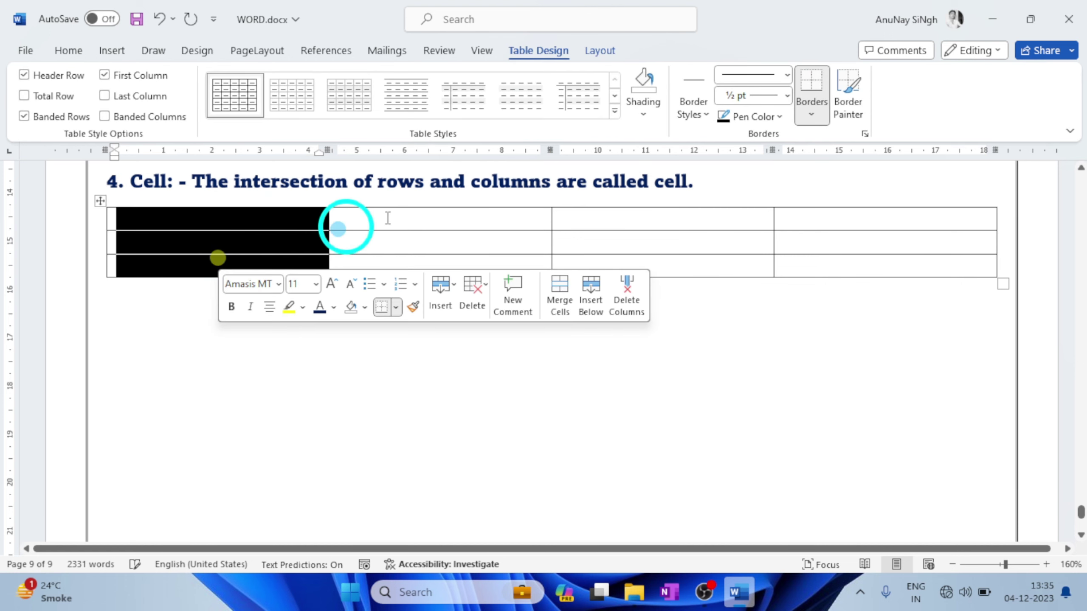
pyautogui.moveTo(392, 214); pyautogui.dragTo(395, 260)
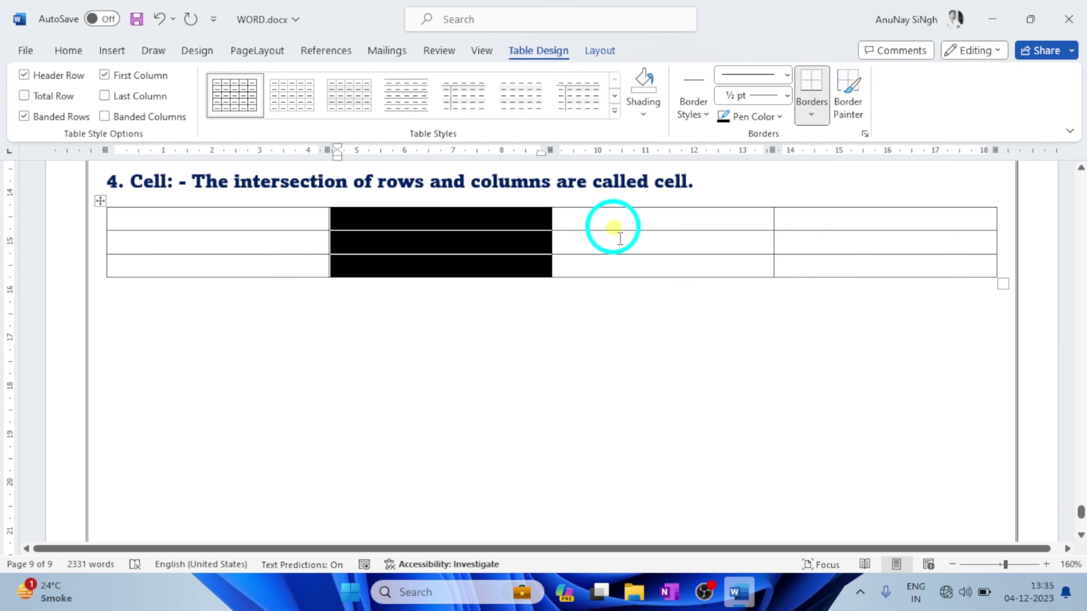
pyautogui.moveTo(611, 226); pyautogui.dragTo(626, 281)
pyautogui.click(835, 218)
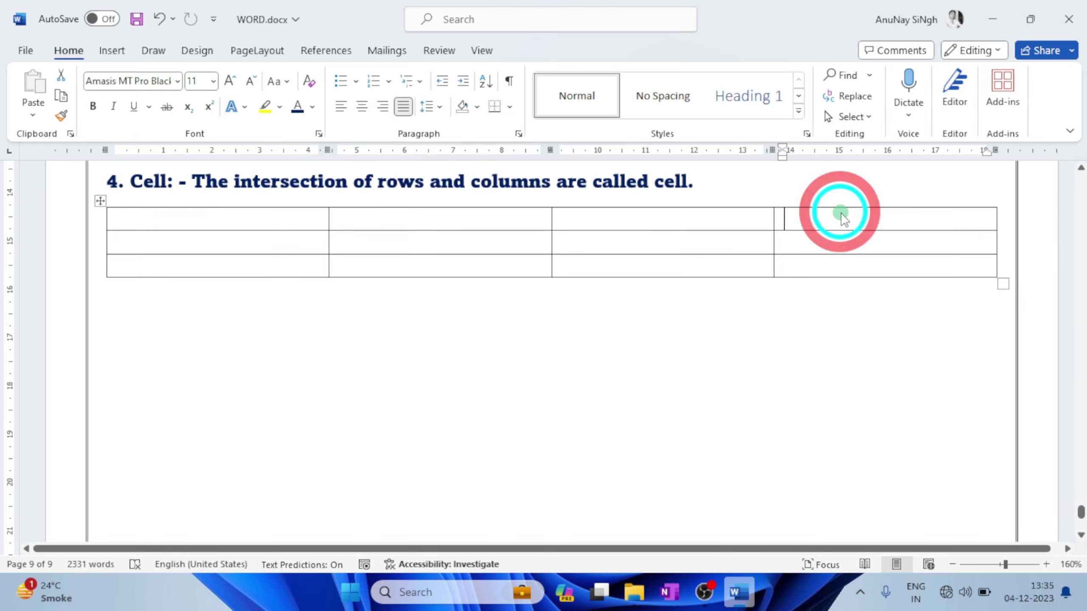
pyautogui.moveTo(835, 223); pyautogui.dragTo(828, 259)
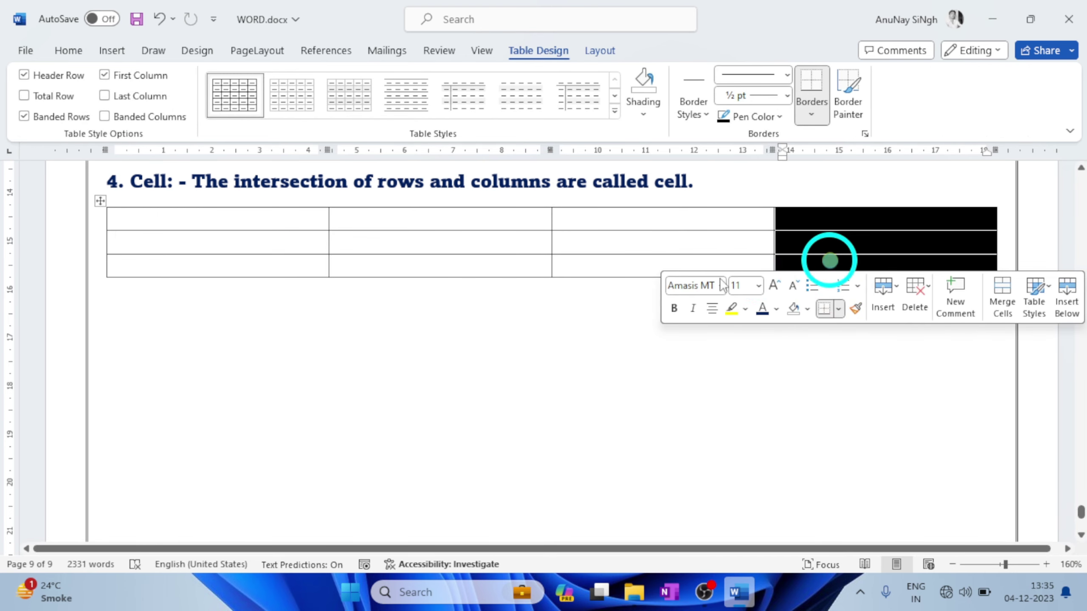
# Highlight each of the table's three rows one after another to demonstrate what a row is.
pyautogui.click(98, 218)
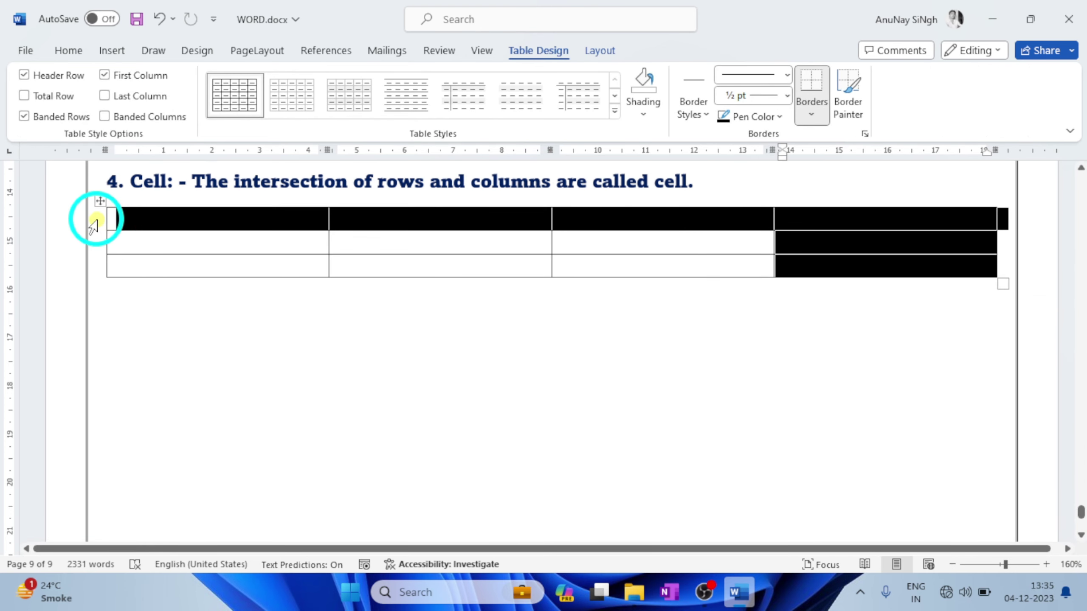
pyautogui.click(90, 245)
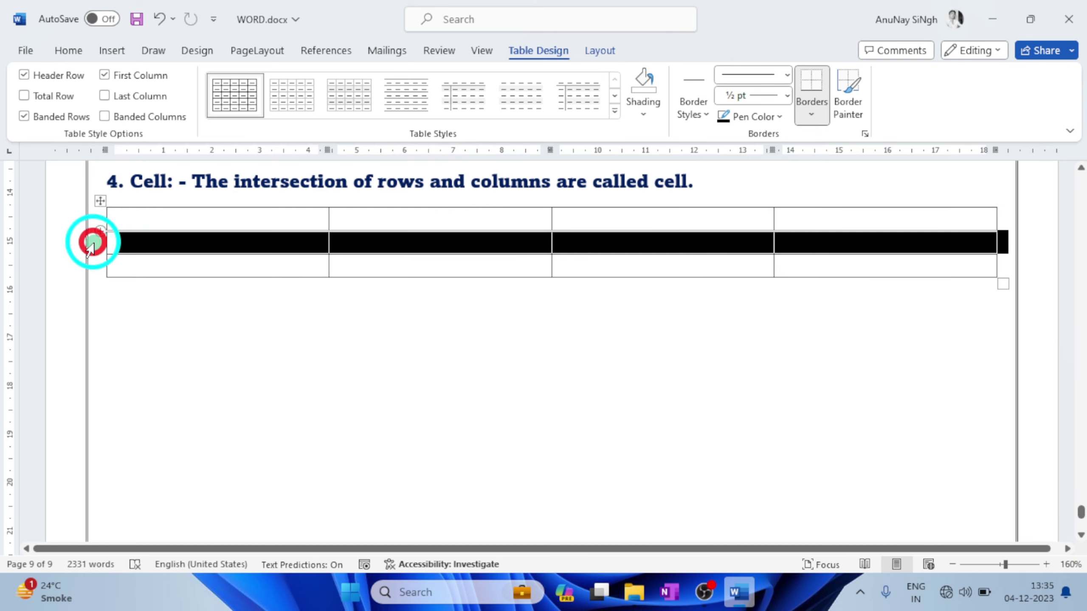
pyautogui.click(89, 267)
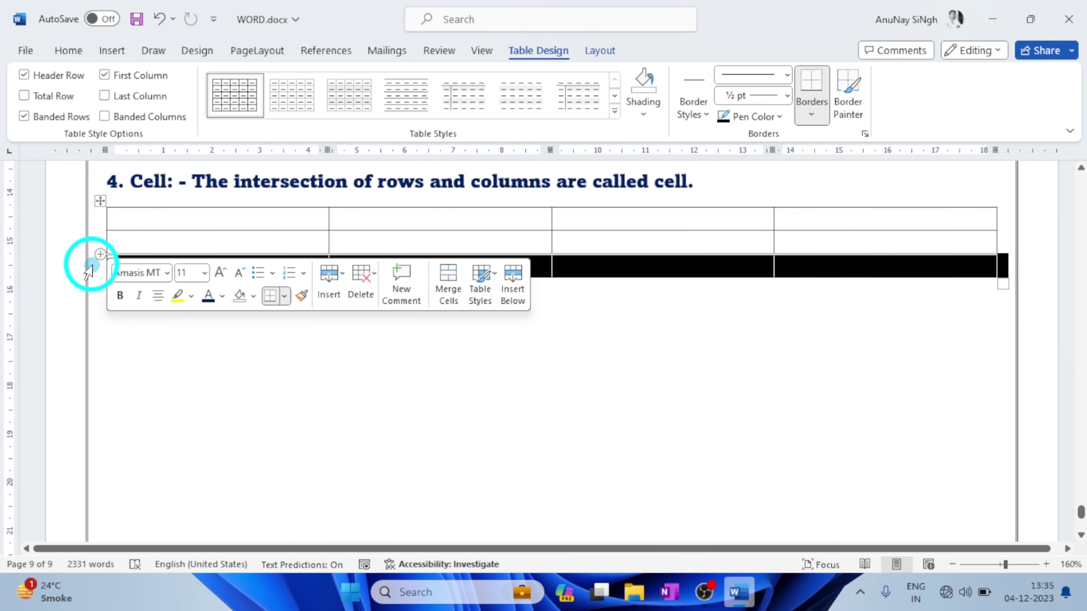
# Clear the row selection, and highlight the second column and the second row to demonstrate their intersection.
pyautogui.click(585, 265)
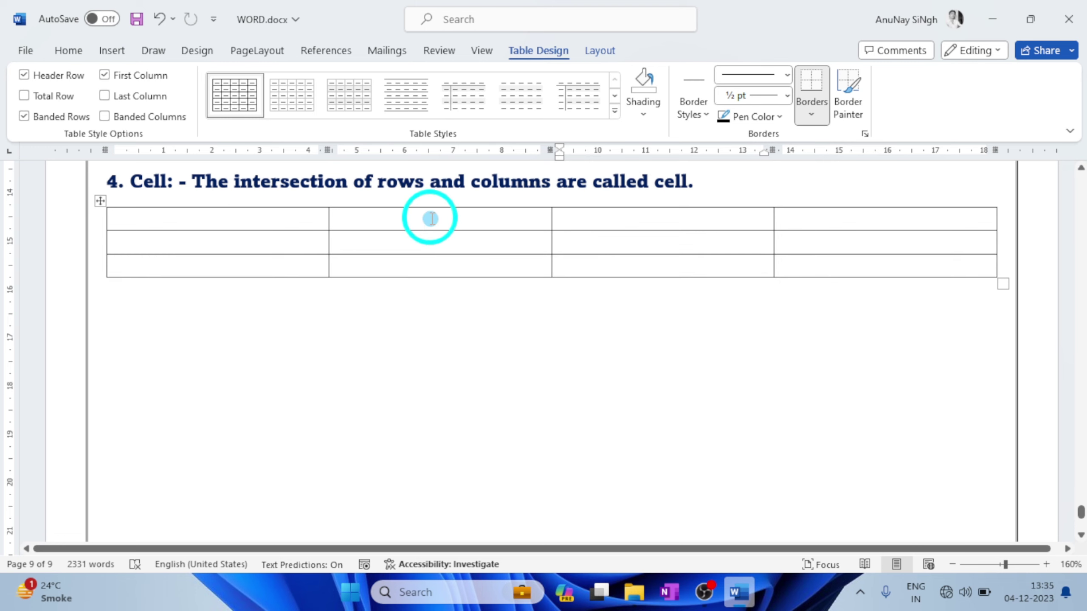
pyautogui.moveTo(430, 219); pyautogui.dragTo(439, 264)
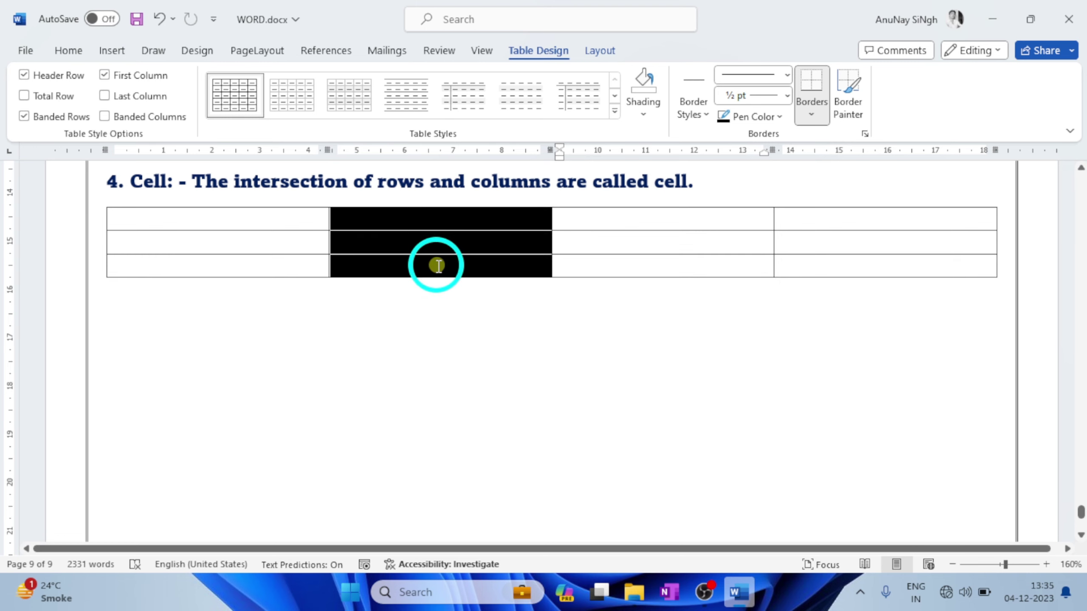
pyautogui.moveTo(235, 244); pyautogui.dragTo(778, 237)
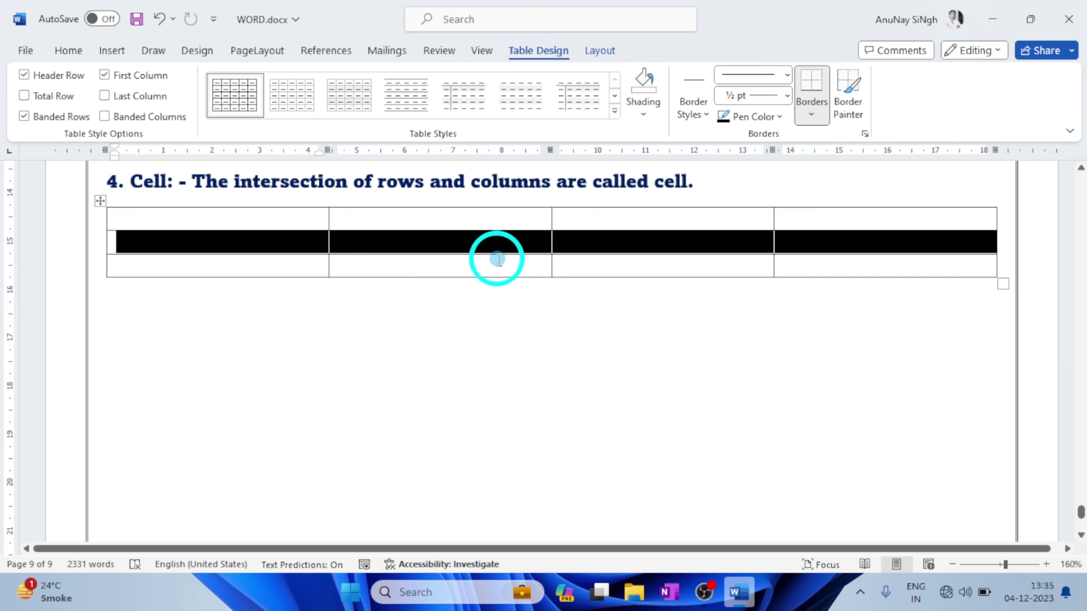
# Undo the insertion of the four-column table and start a new empty line below the Cell note.
pyautogui.hotkey('ctrl', 'z')
pyautogui.hotkey('ctrl', 'z')
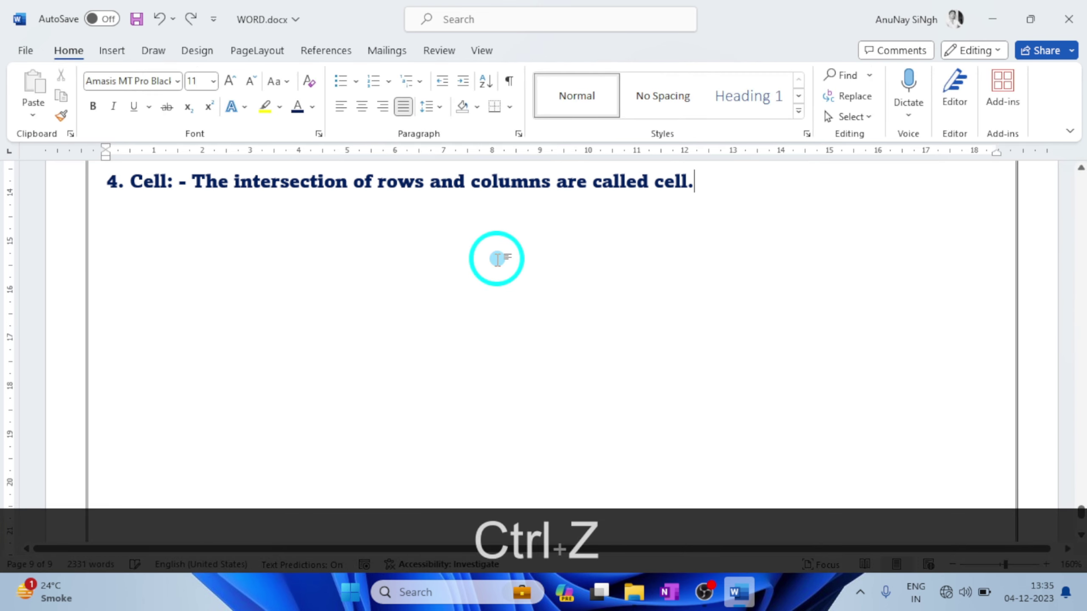
pyautogui.press('Return')
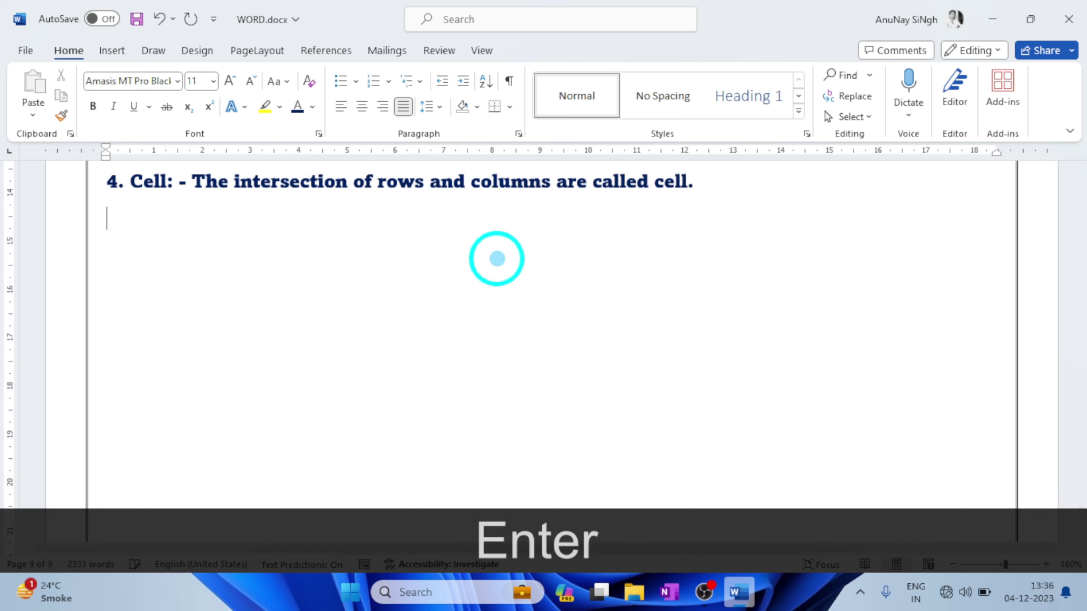
# Insert a table with 5 columns and 7 rows on the empty line by specifying its dimensions.
pyautogui.click(112, 51)
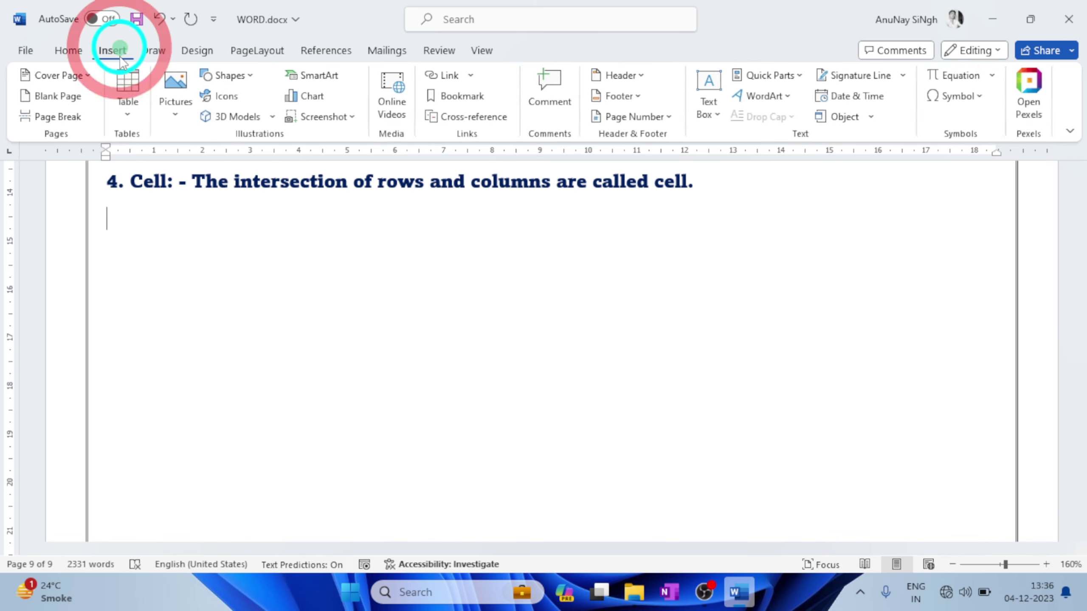
pyautogui.click(129, 92)
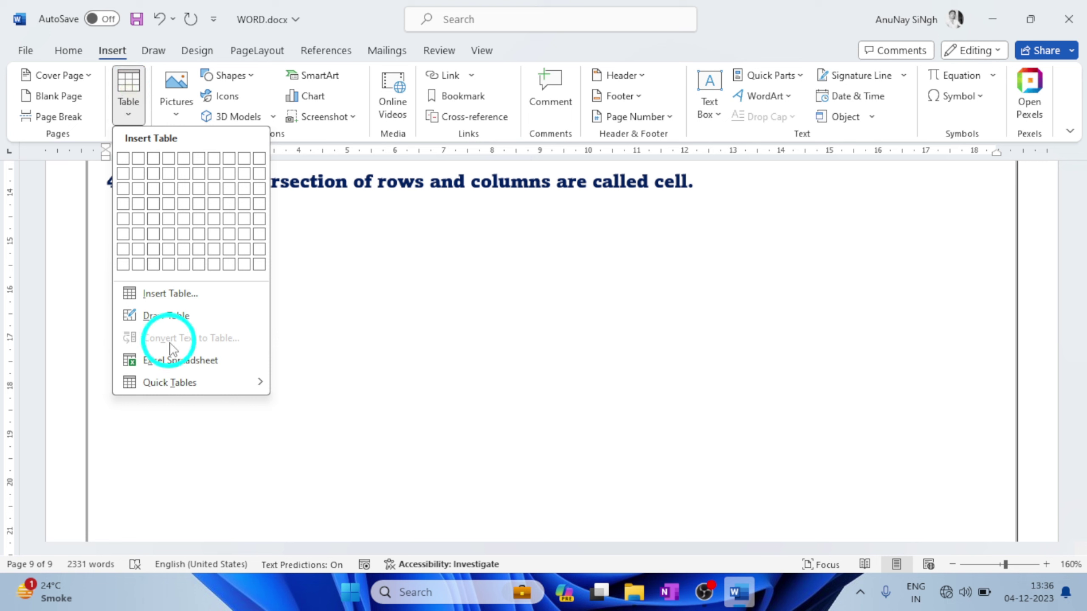
pyautogui.click(157, 293)
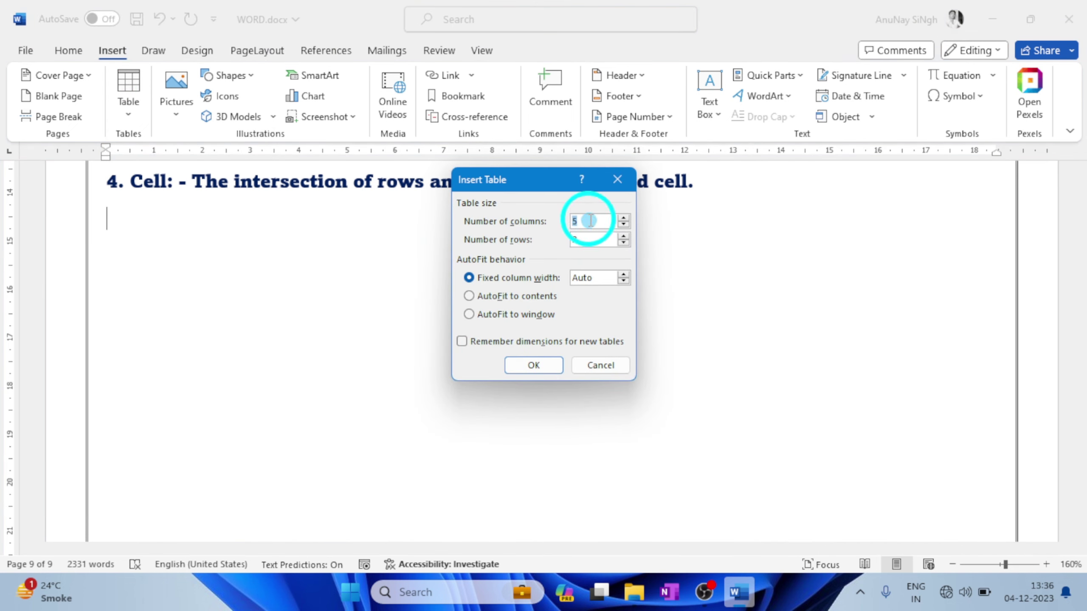
pyautogui.click(562, 244)
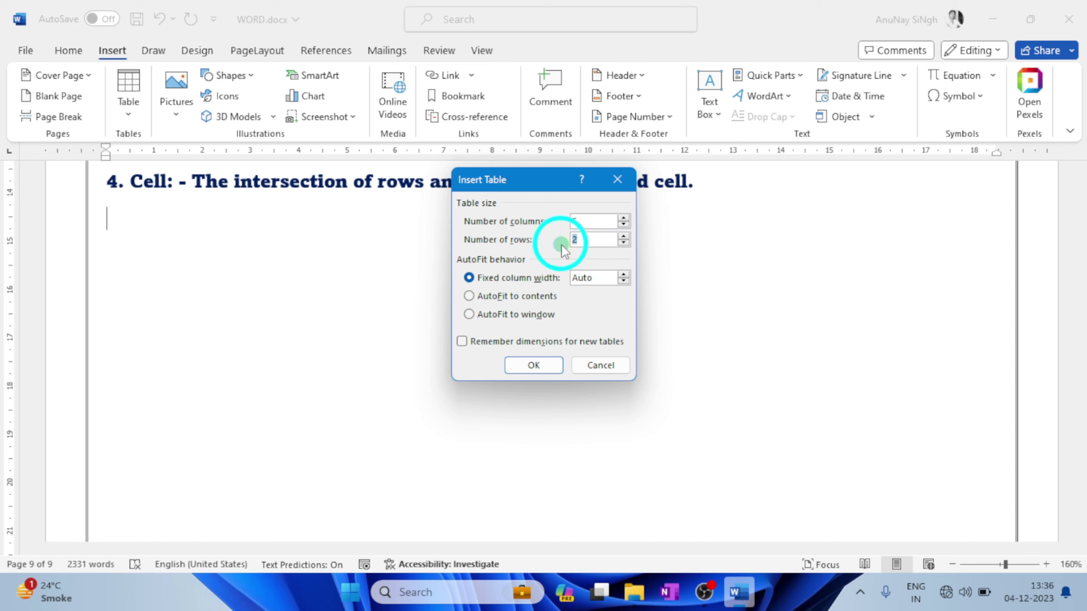
pyautogui.write('7')
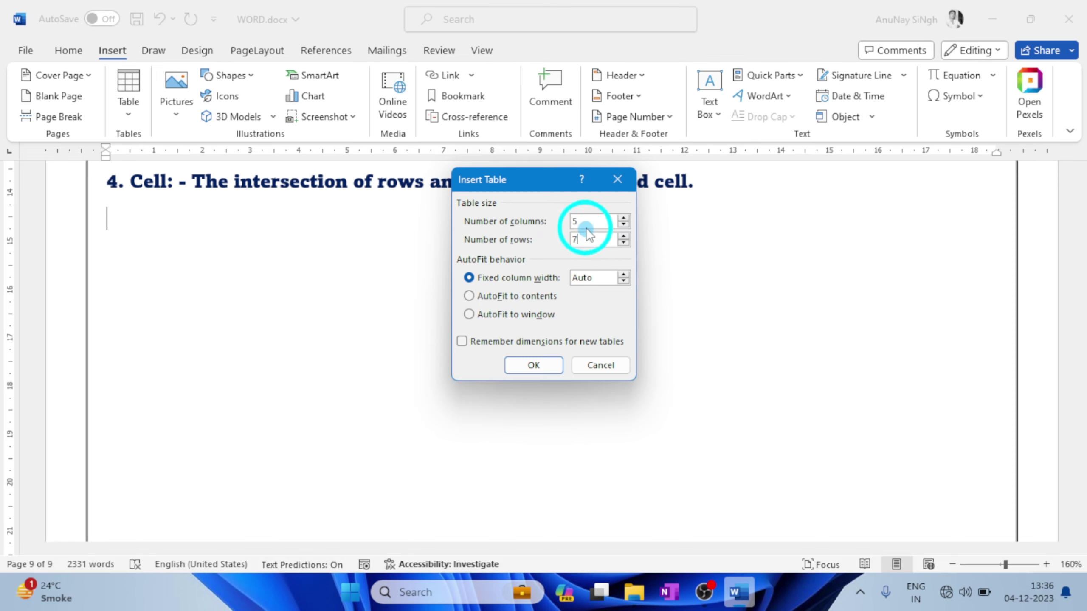
pyautogui.click(535, 365)
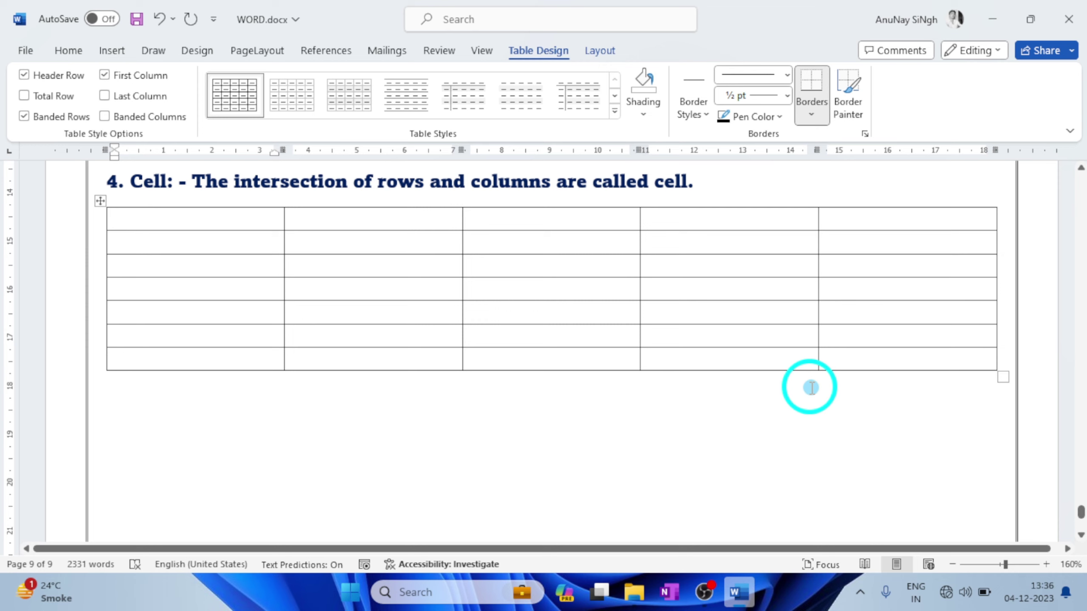
# Try moving the whole table up to just above the "2). Insert Tab" note, and undo the move.
pyautogui.scroll(-3, 812, 387)
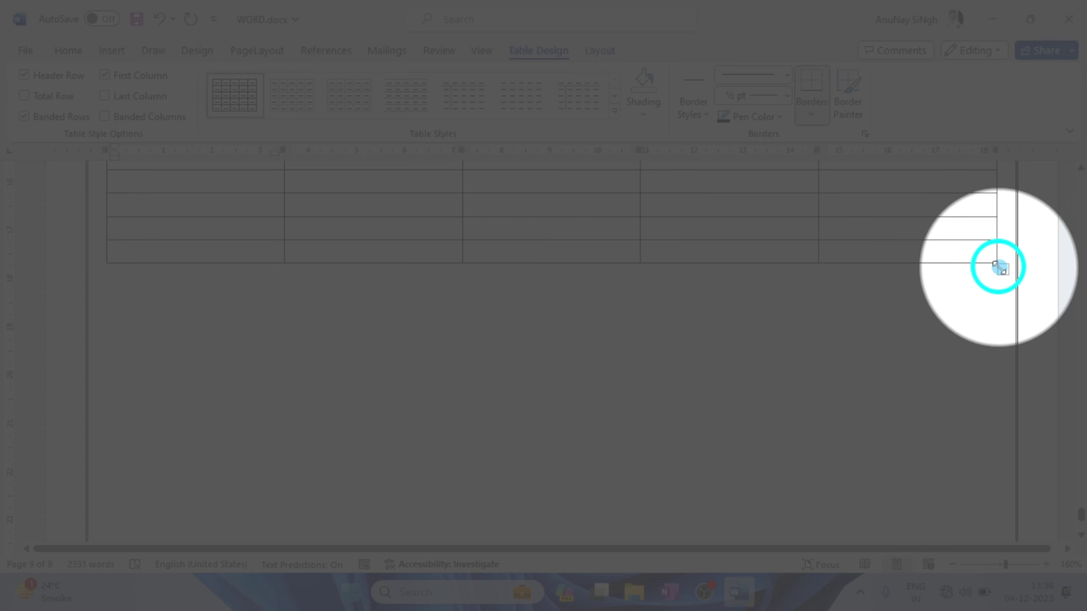
pyautogui.scroll(3, 999, 267)
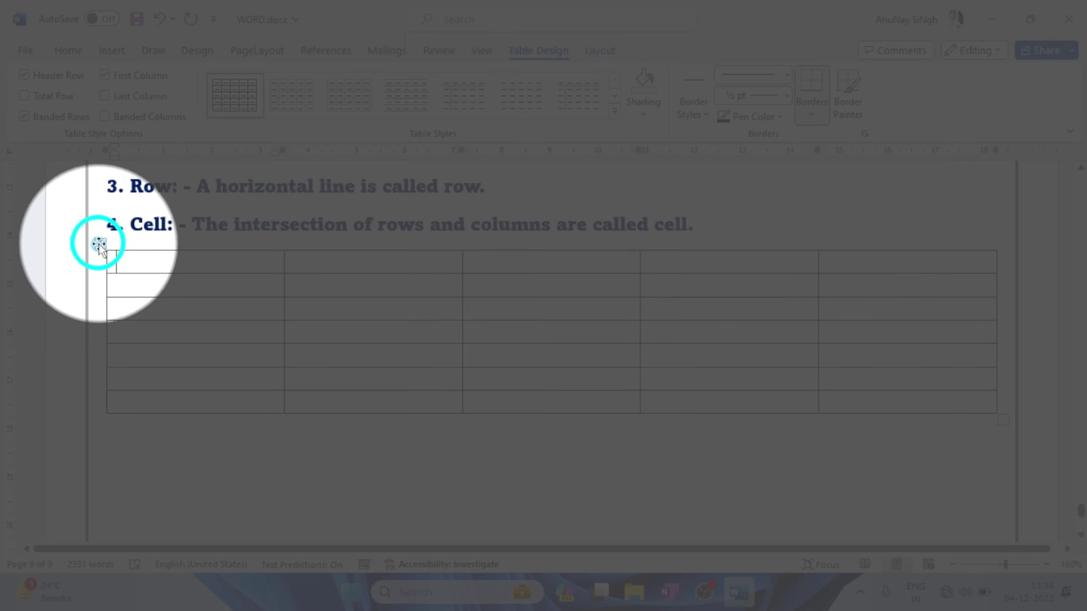
pyautogui.moveTo(98, 244); pyautogui.dragTo(121, 303)
pyautogui.scroll(3, 121, 303)
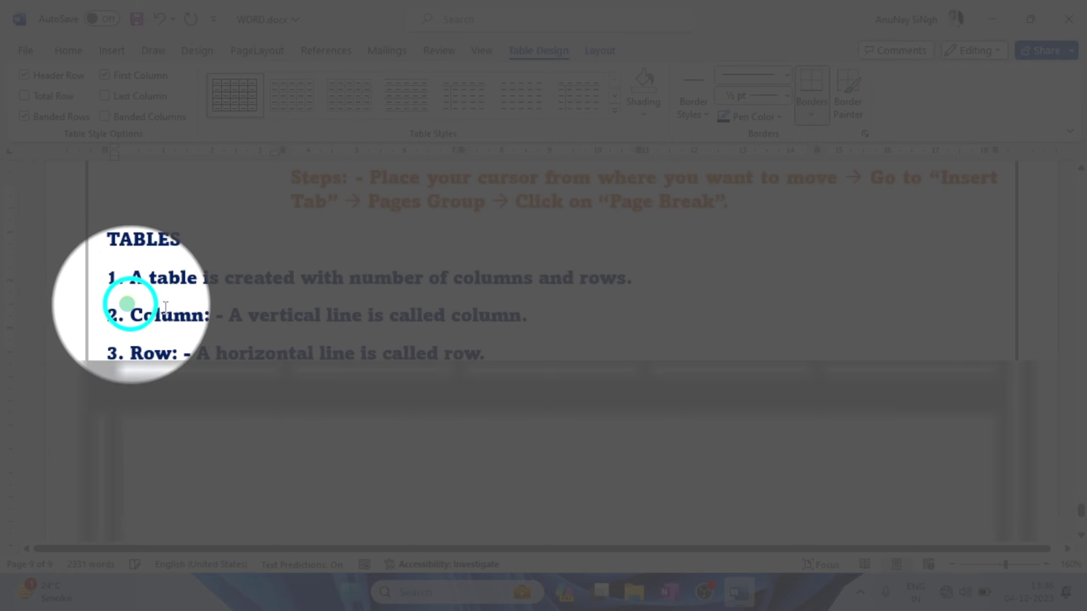
pyautogui.scroll(-5, 218, 315)
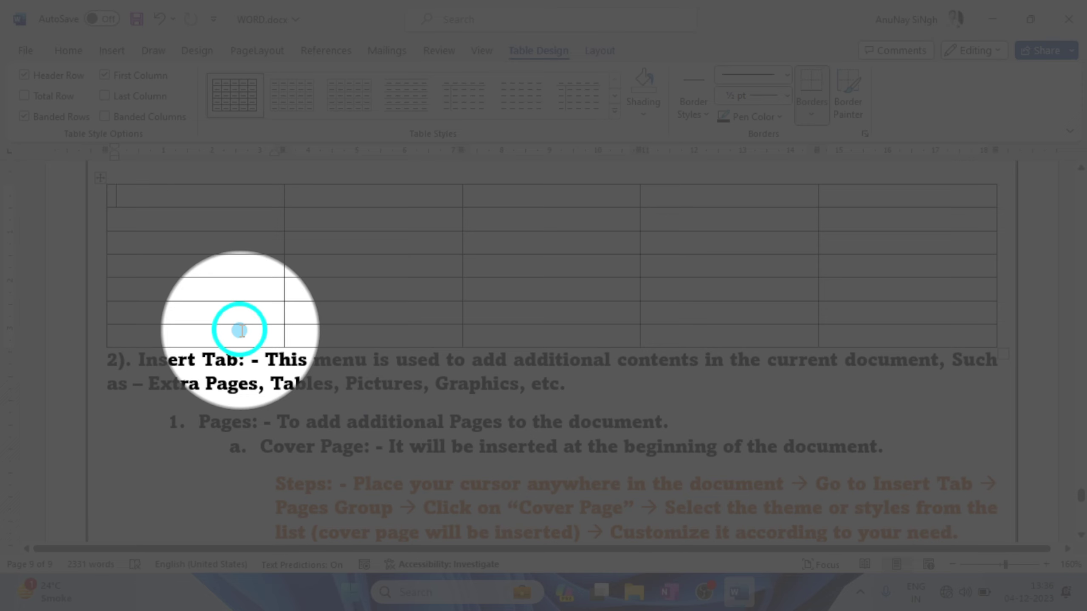
pyautogui.hotkey('ctrl', 'z')
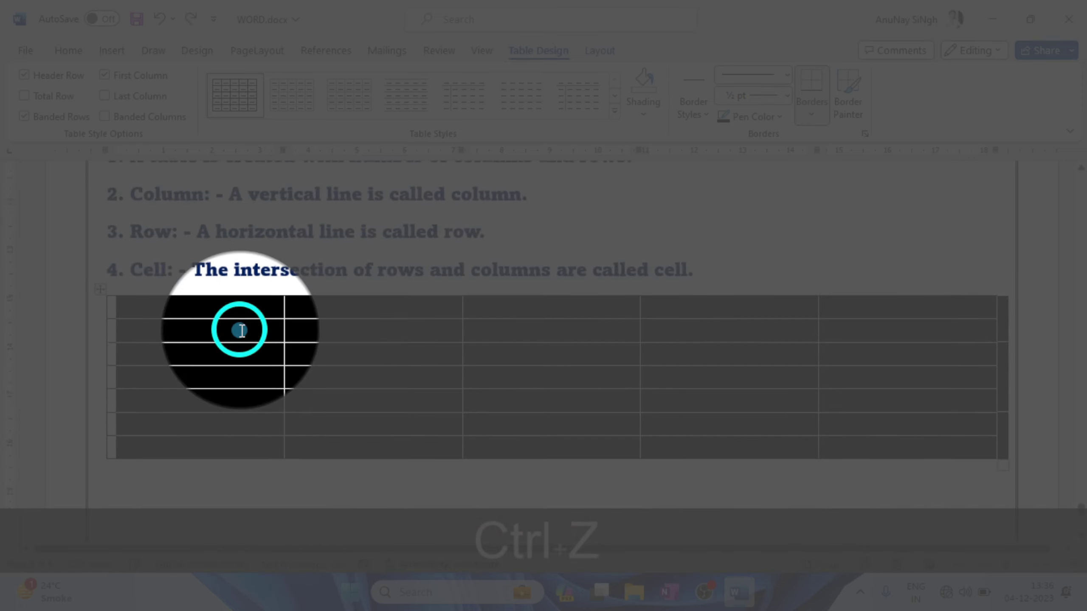
# Select the entire table at once, and clear the selection by placing the cursor in a cell.
pyautogui.scroll(-2, 240, 330)
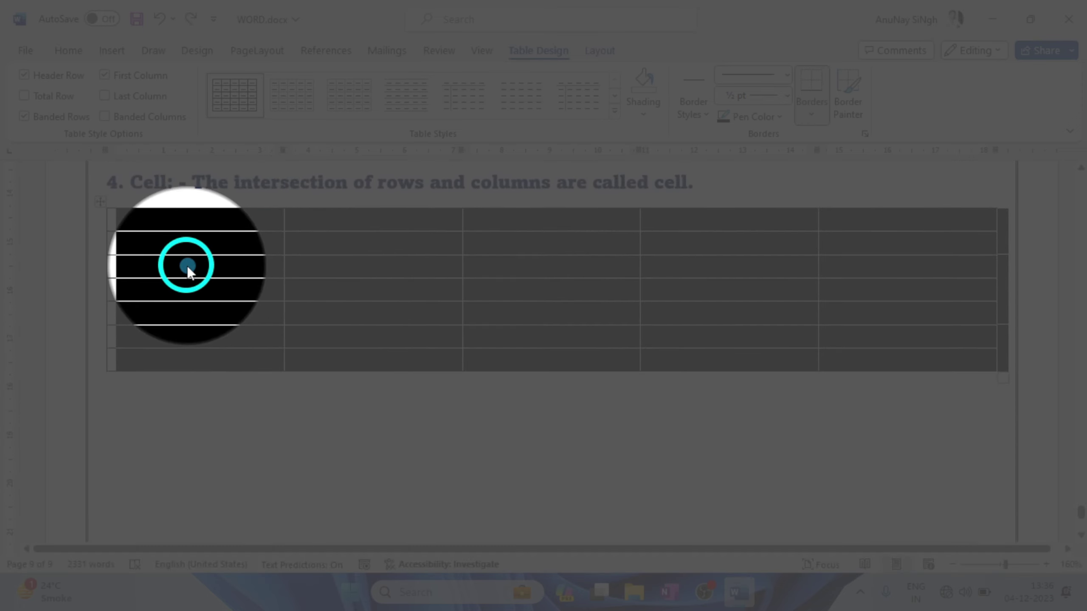
pyautogui.click(187, 265)
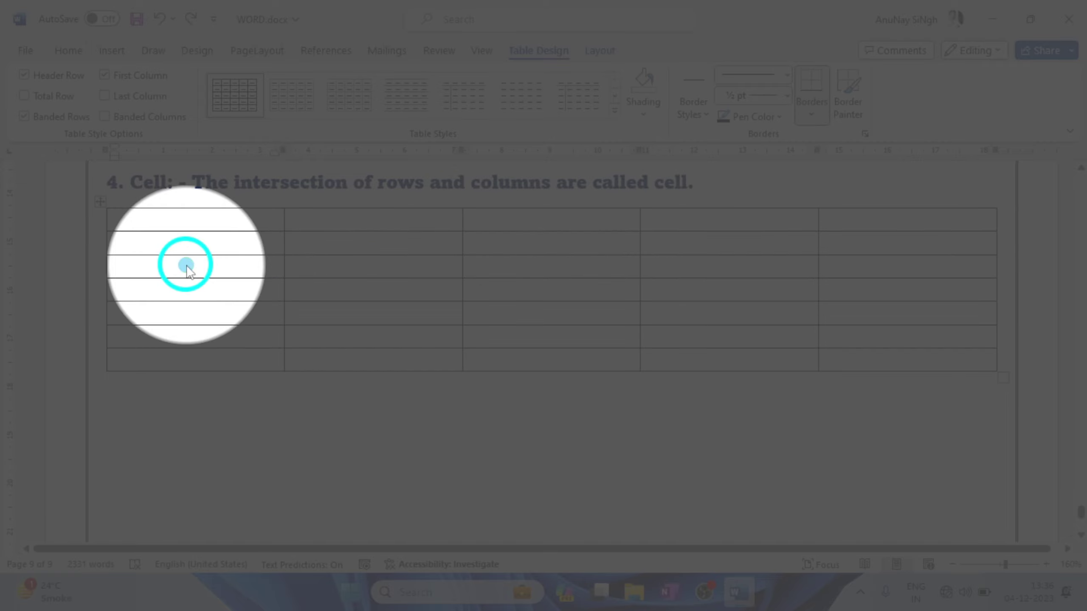
pyautogui.click(100, 202)
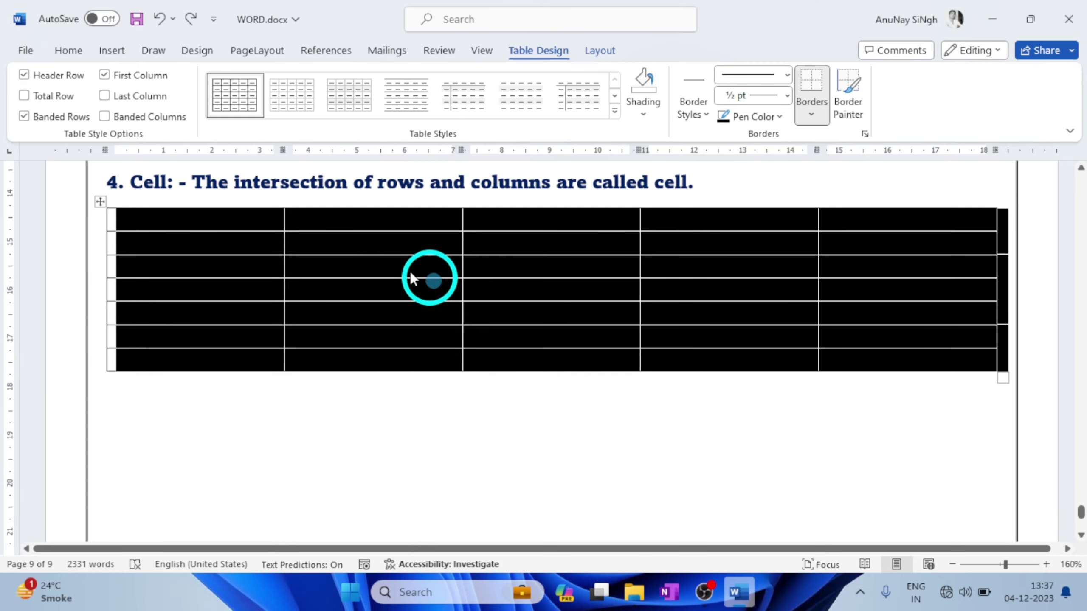
pyautogui.click(387, 246)
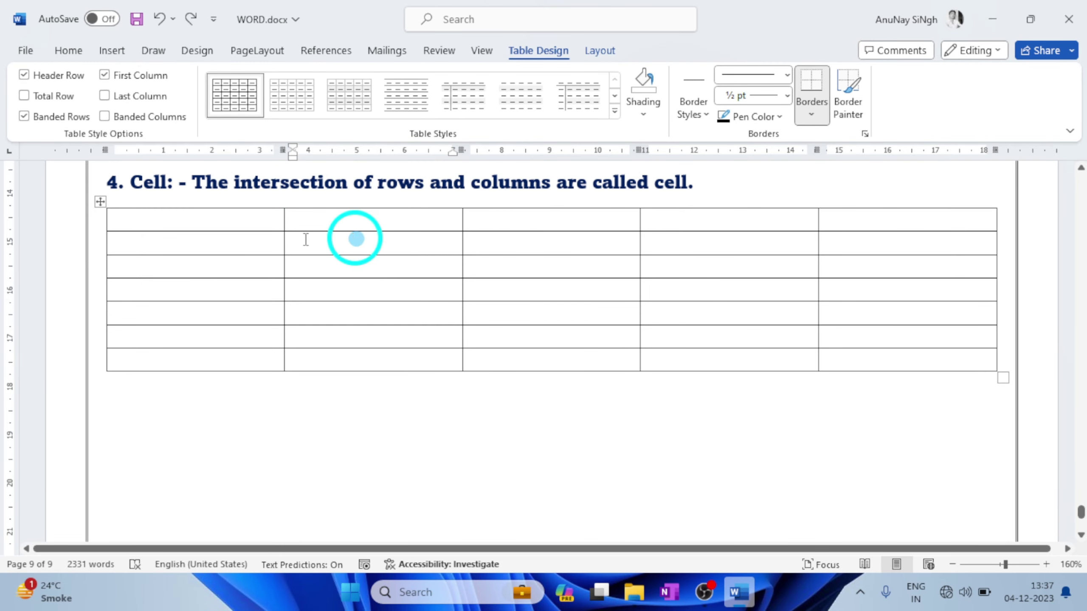
# Enter the headings SL NO and STUDENTS NAME in the first two cells of the table's top row.
pyautogui.click(189, 218)
pyautogui.press('capslock')
pyautogui.write('SL NO')
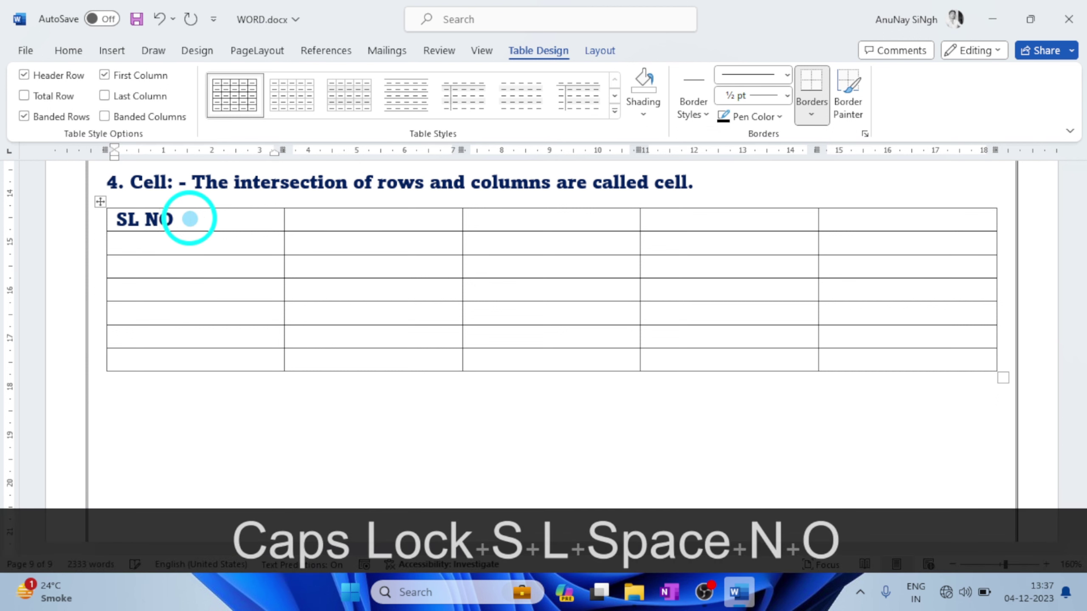
pyautogui.press('Tab')
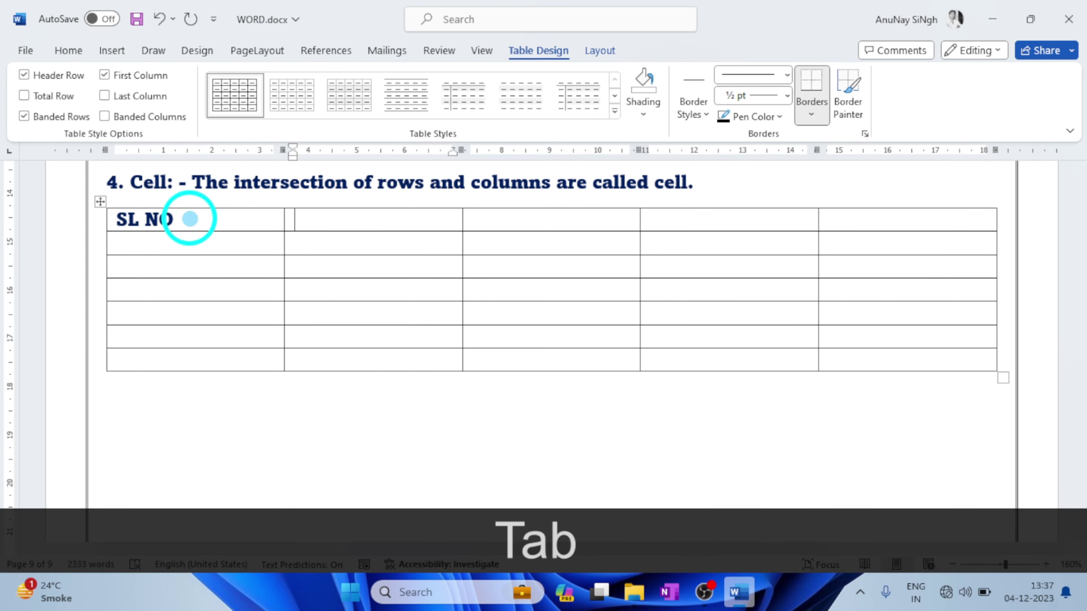
pyautogui.write('NAME')
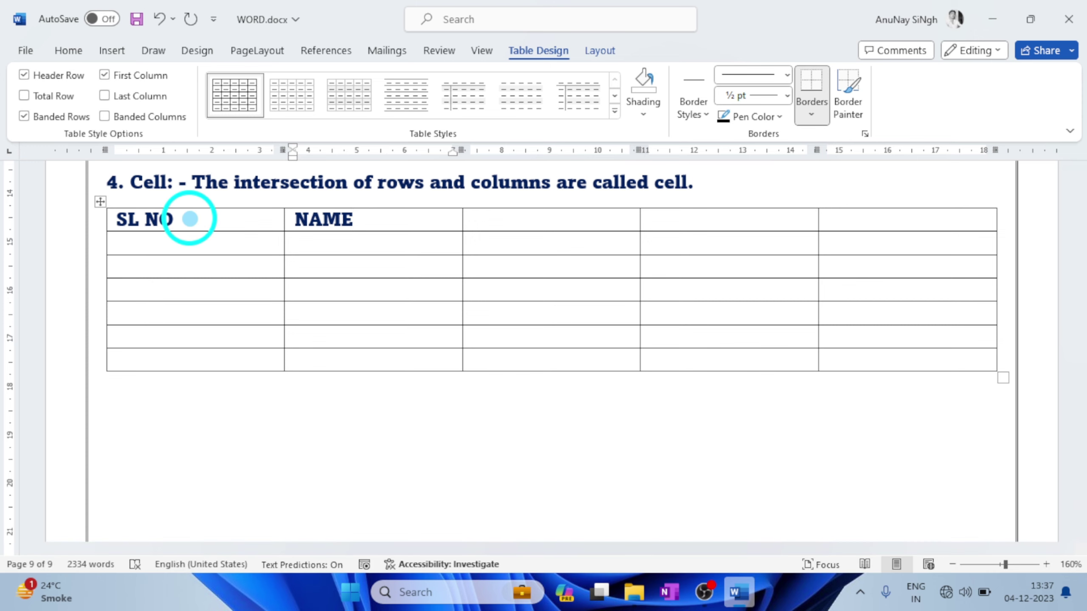
pyautogui.press('ctrl')
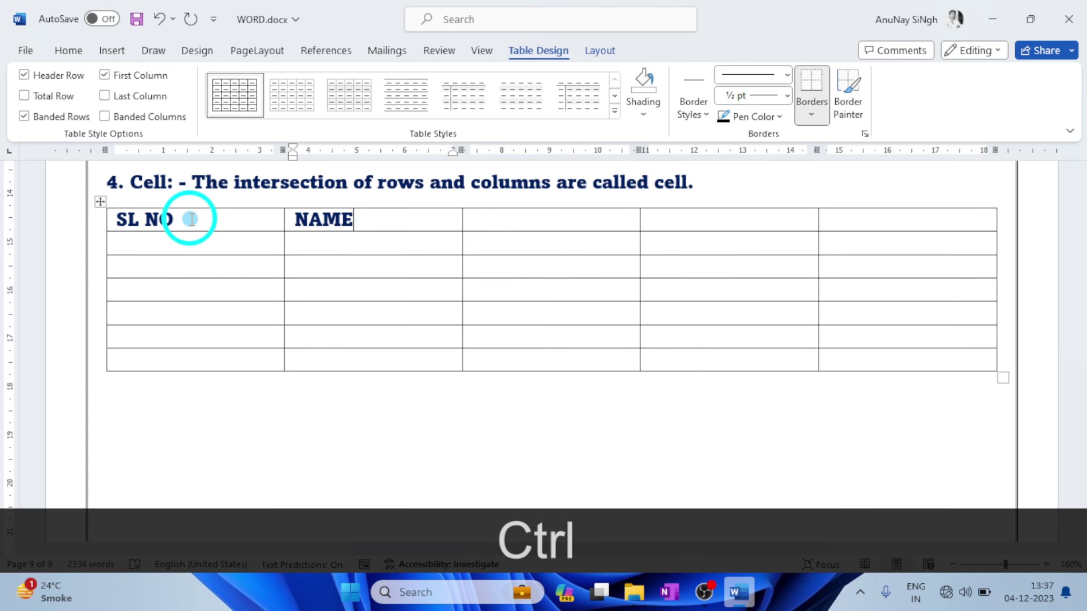
pyautogui.press('Home')
pyautogui.write('STUDENTS')
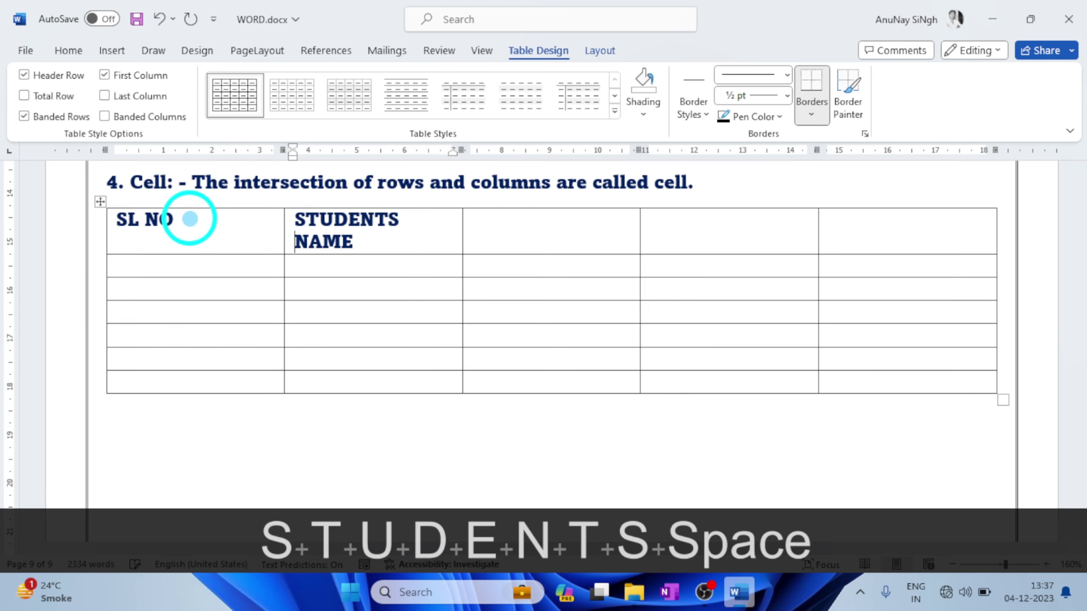
# Enter the headings FATHER NAME, MOTHER NAME and CLASS in the remaining three cells of the table's top row.
pyautogui.press('Tab')
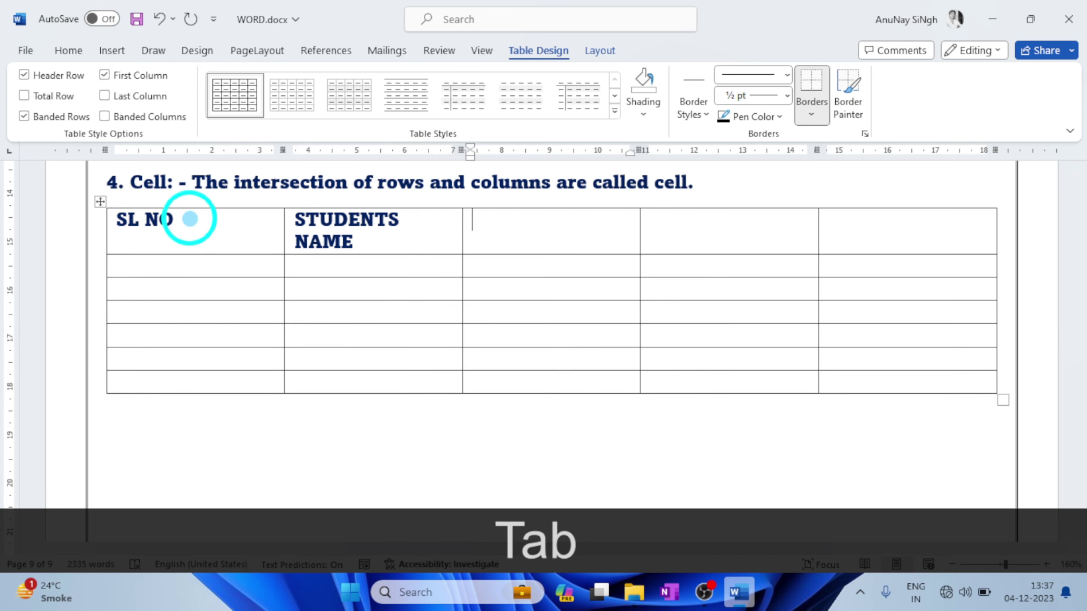
pyautogui.write('FATHER NAME')
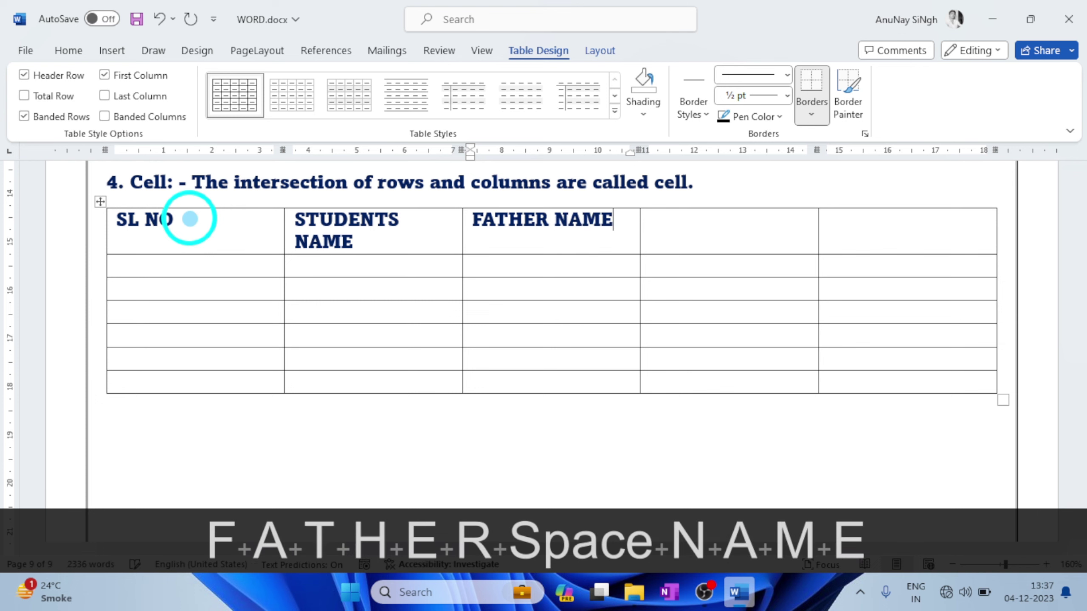
pyautogui.press('Tab')
pyautogui.write('MOTHER ')
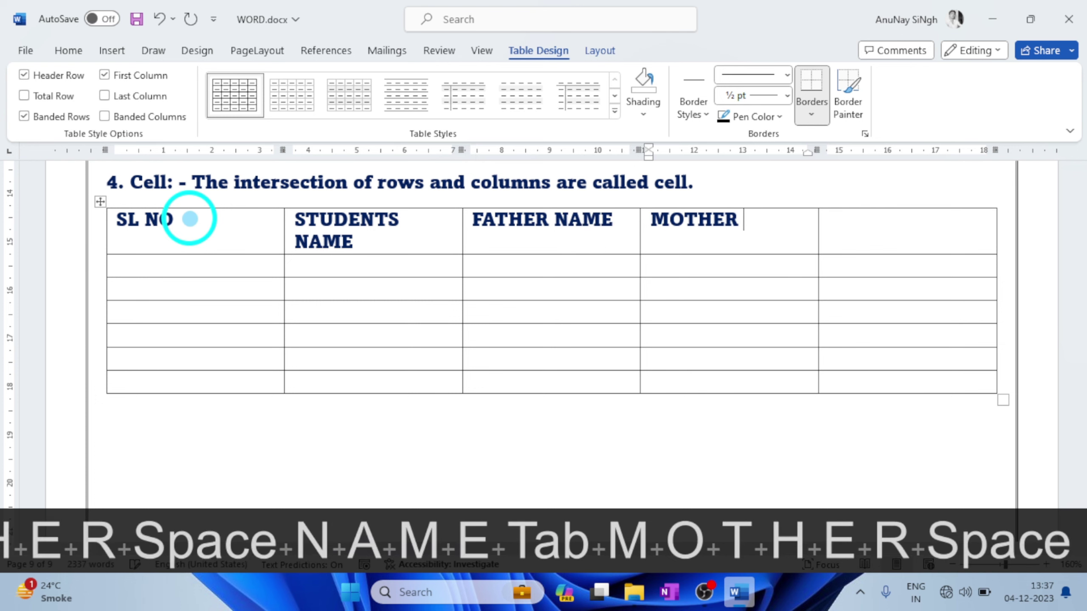
pyautogui.write('NAME')
pyautogui.press('Tab')
pyautogui.write('C')
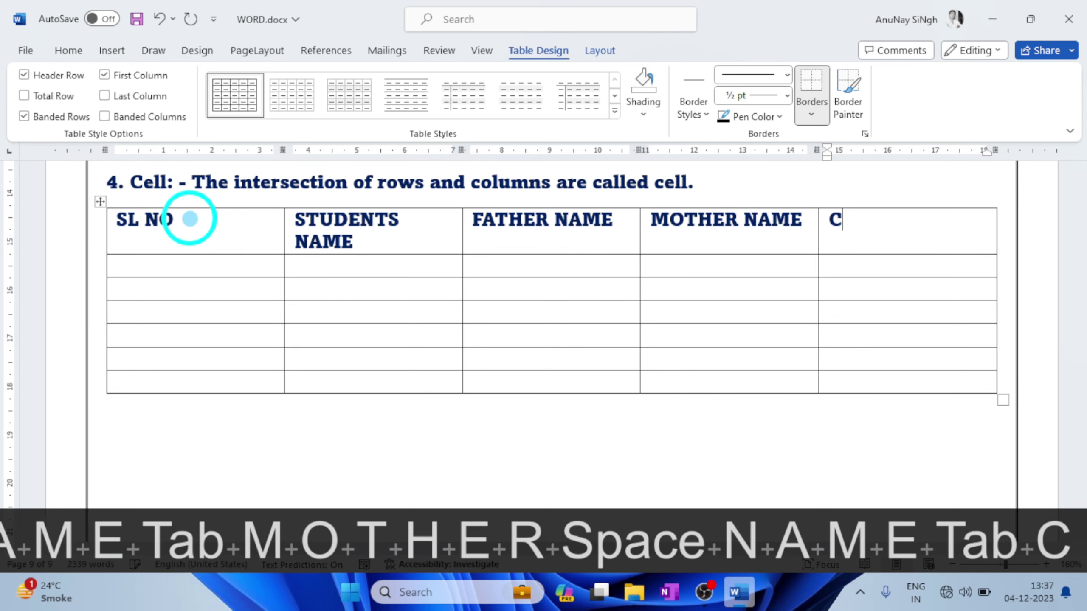
pyautogui.write('LASS')
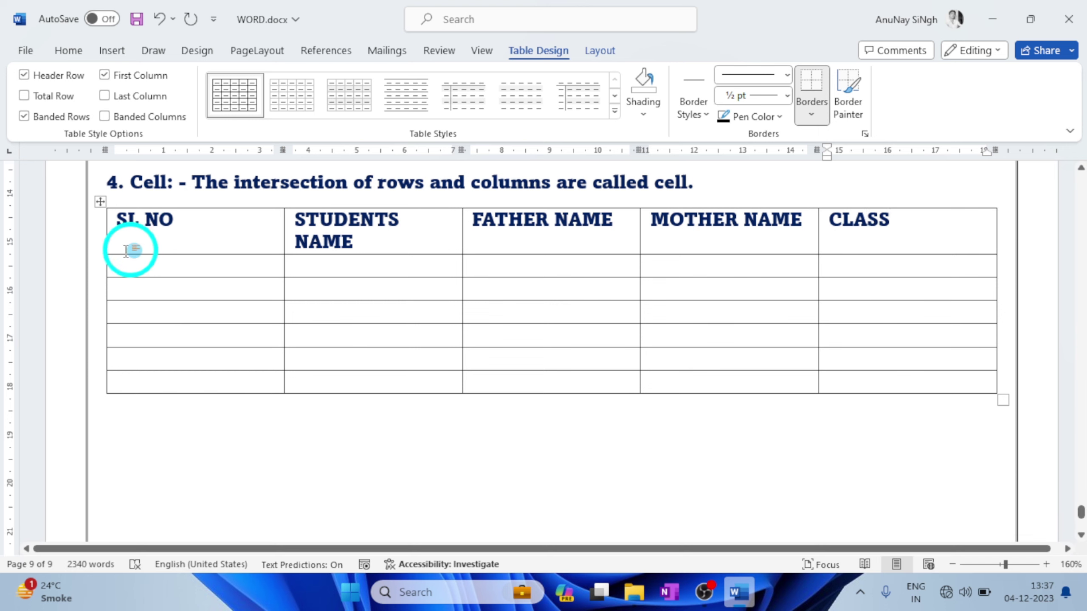
# Narrow the SL NO column to fit its heading, and make the STUDENTS NAME, FATHER NAME and MOTHER NAME columns equally wide.
pyautogui.click(216, 232)
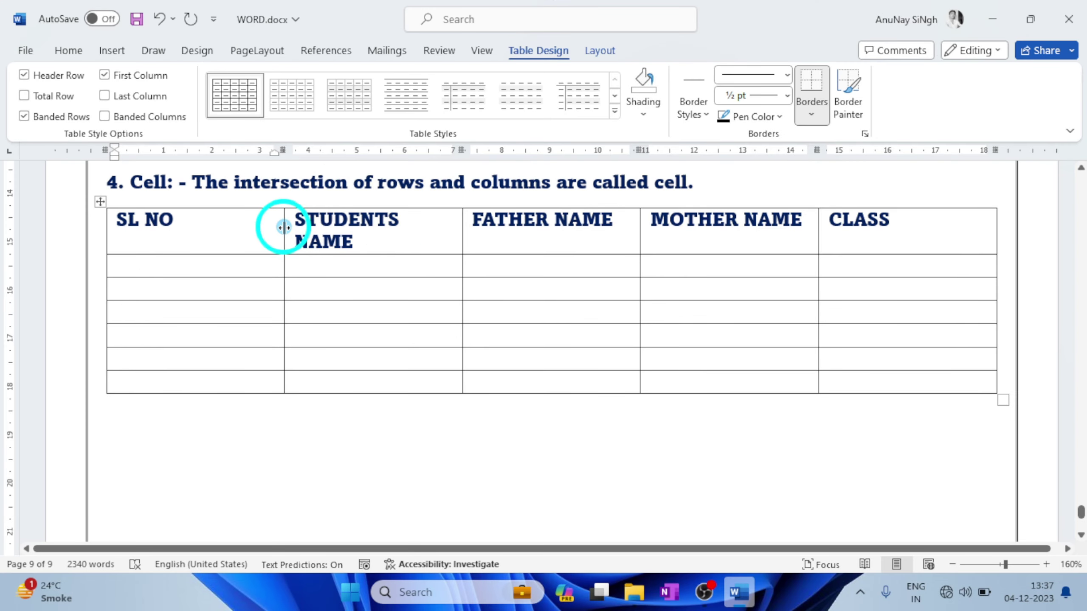
pyautogui.moveTo(284, 226); pyautogui.dragTo(184, 226)
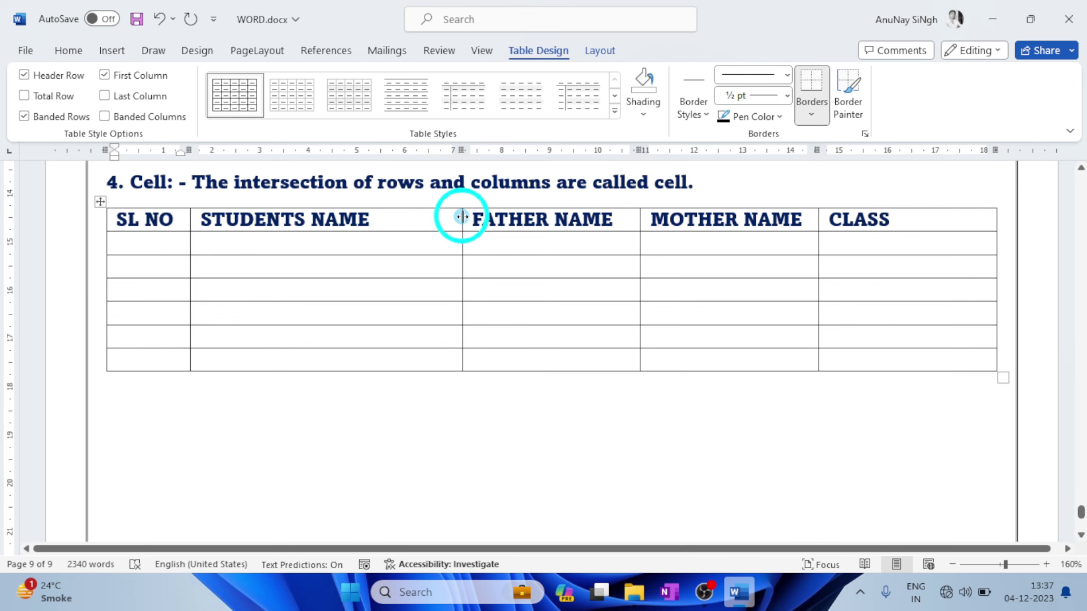
pyautogui.moveTo(462, 214); pyautogui.dragTo(401, 217)
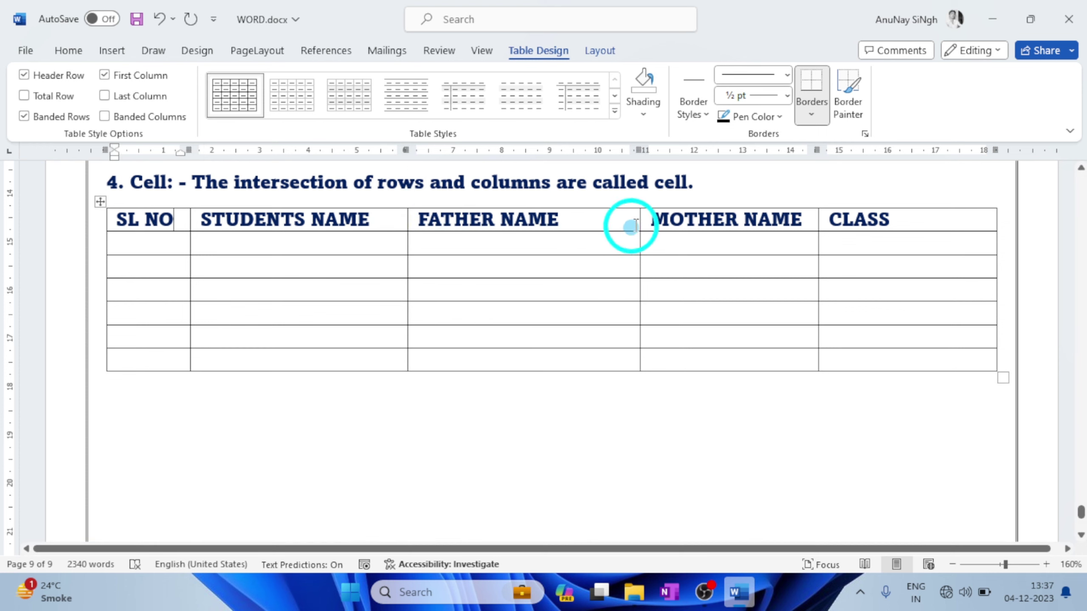
pyautogui.moveTo(637, 222); pyautogui.dragTo(623, 223)
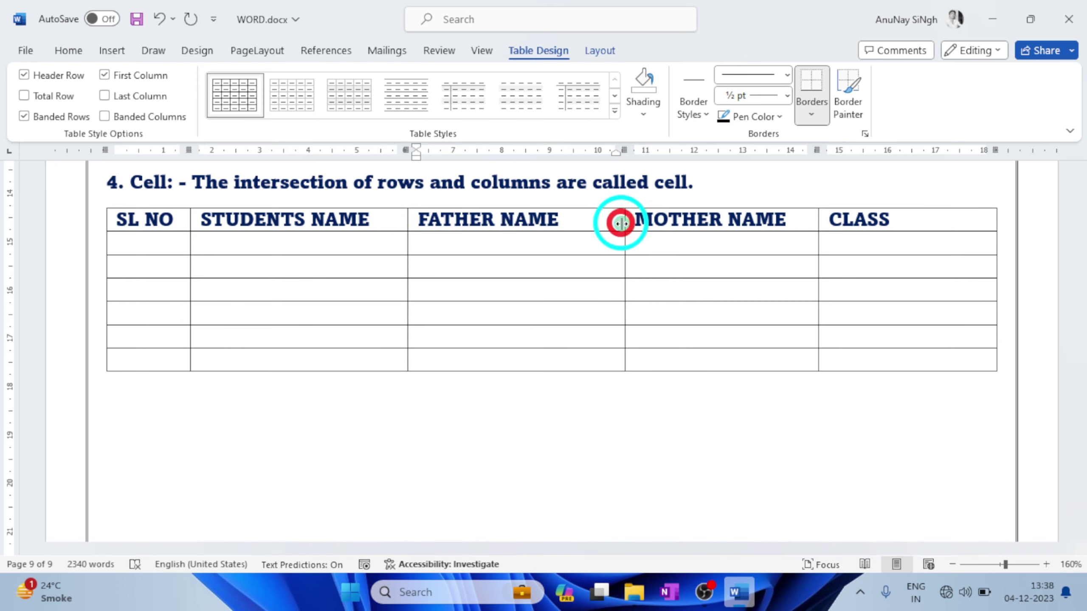
pyautogui.click(819, 221)
pyautogui.moveTo(817, 221); pyautogui.dragTo(842, 223)
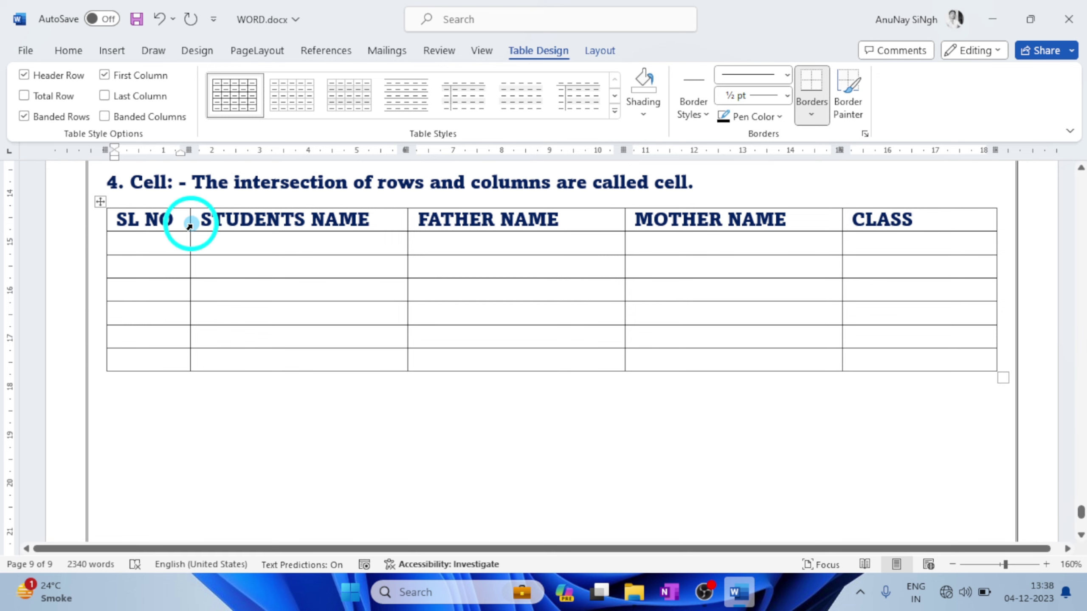
# Try making the row below the headings taller, and shrink it back to a single-line height.
pyautogui.click(146, 244)
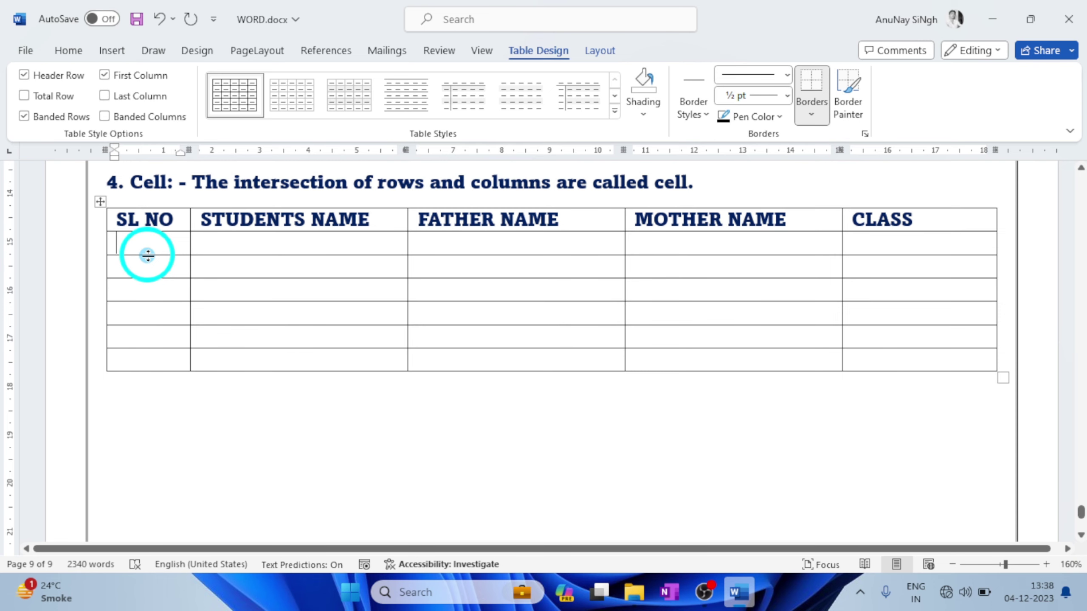
pyautogui.moveTo(148, 256); pyautogui.dragTo(149, 292)
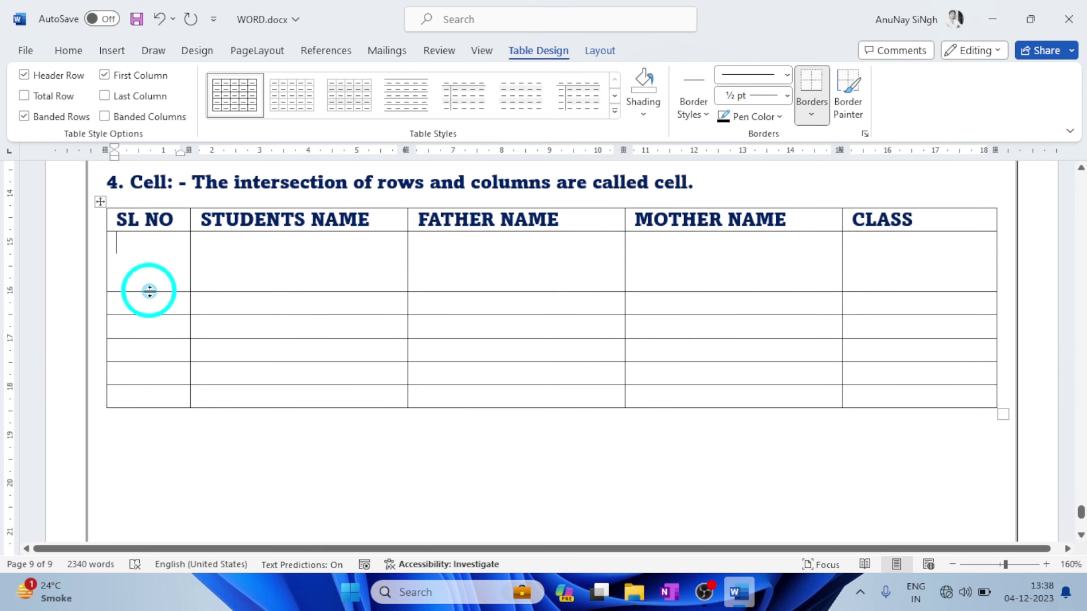
pyautogui.moveTo(149, 292); pyautogui.dragTo(148, 255)
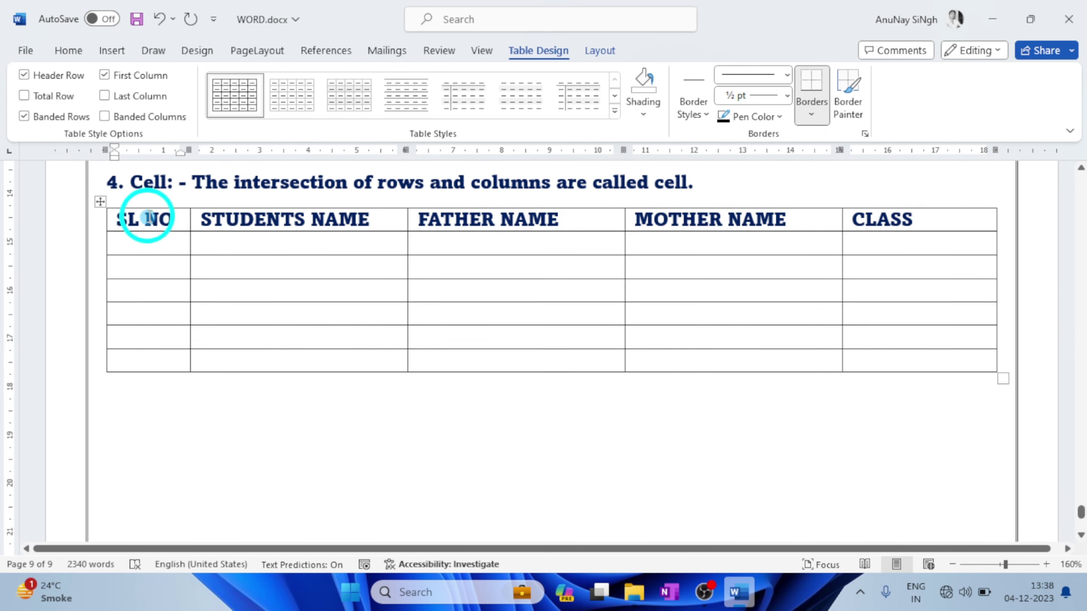
# Select the whole SL NO column and the whole row below the headings in turn, and clear the selection.
pyautogui.click(147, 204)
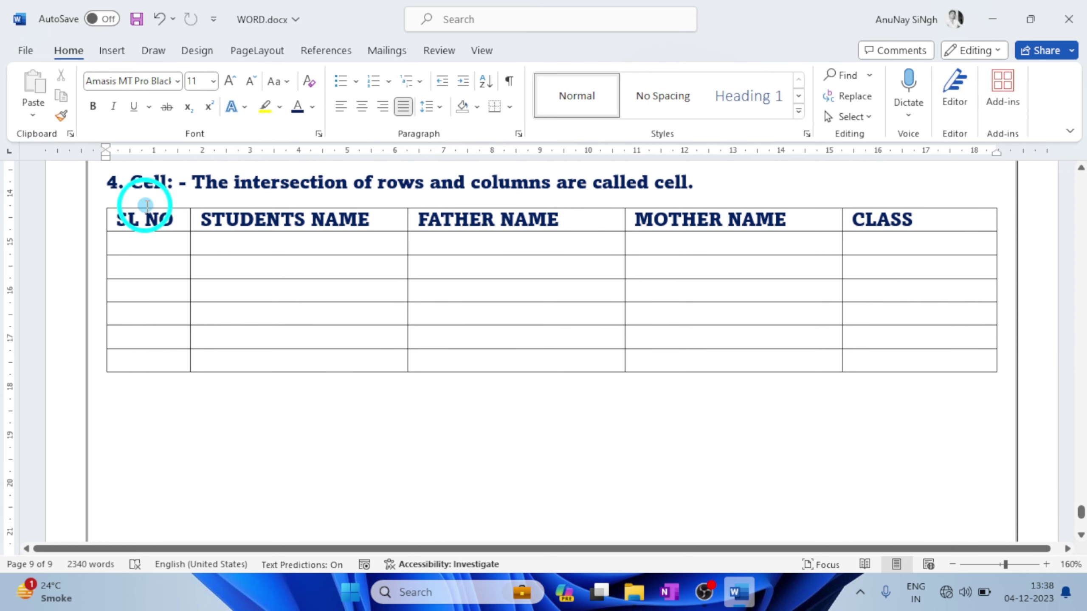
pyautogui.click(146, 205)
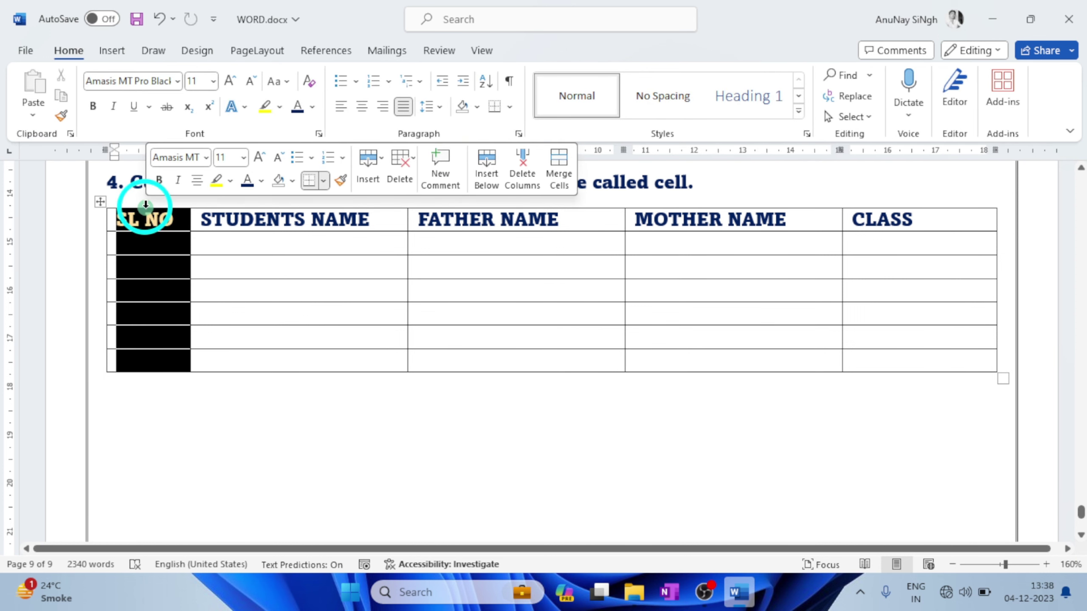
pyautogui.click(97, 243)
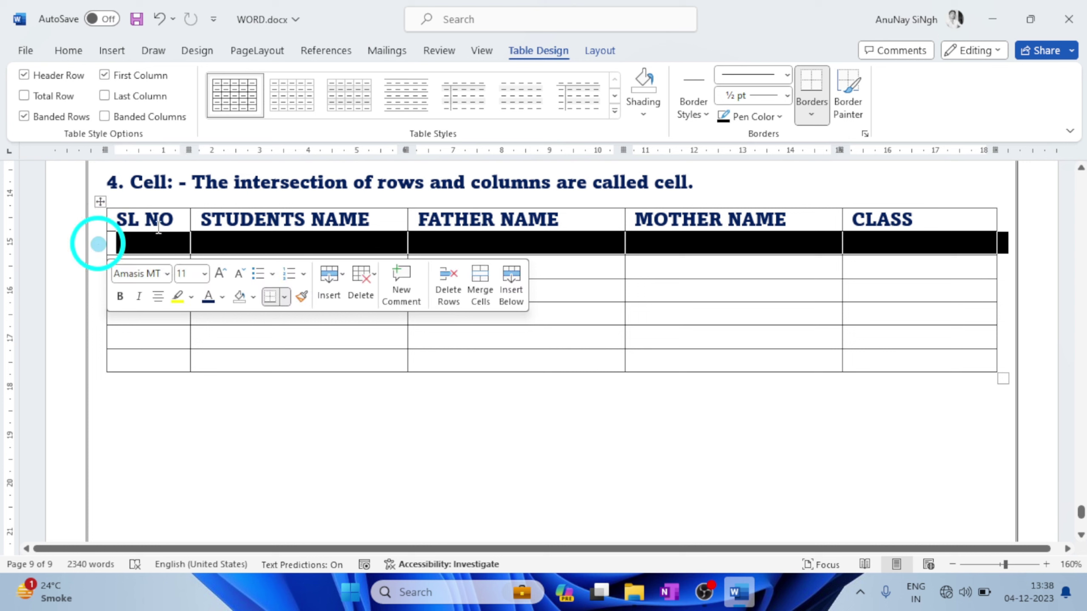
pyautogui.click(145, 240)
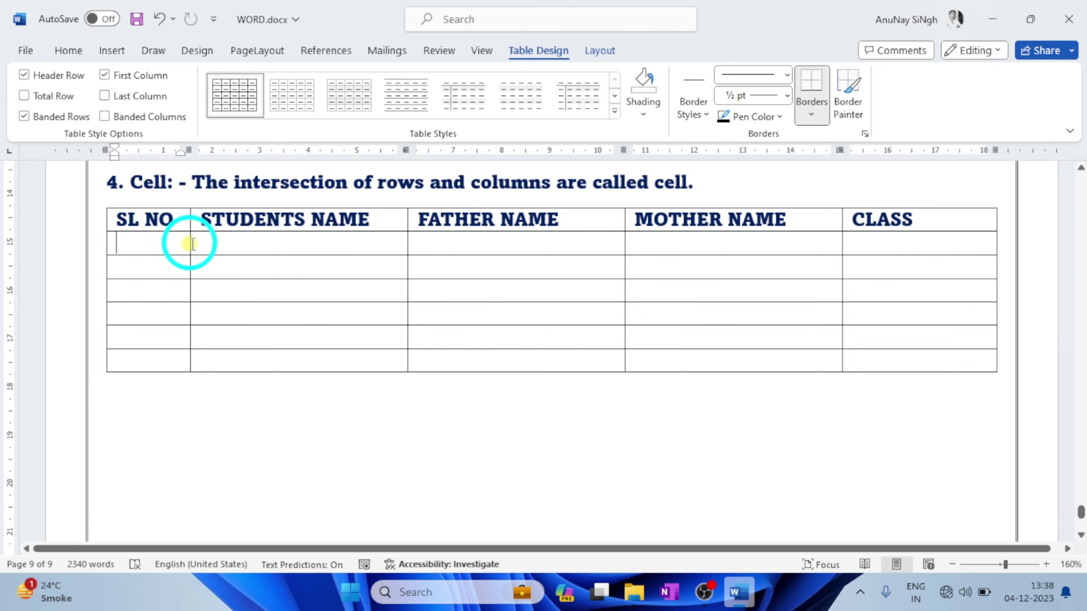
# Select two adjacent cells below the headings, the STUDENTS NAME column and the third row in turn, and clear the selection.
pyautogui.moveTo(189, 243); pyautogui.dragTo(193, 244)
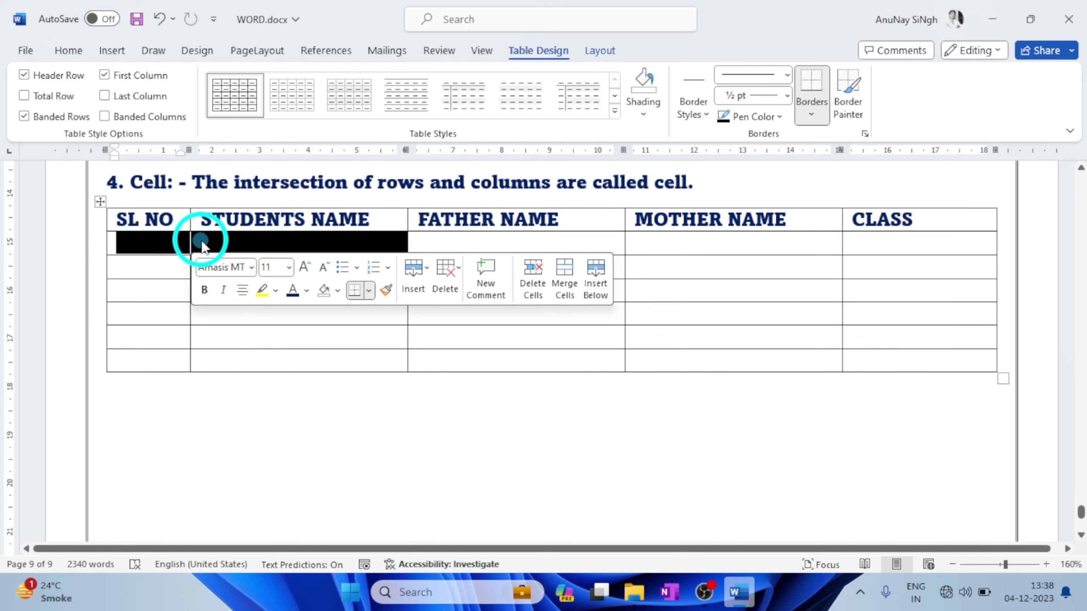
pyautogui.click(150, 243)
pyautogui.moveTo(258, 221); pyautogui.dragTo(254, 357)
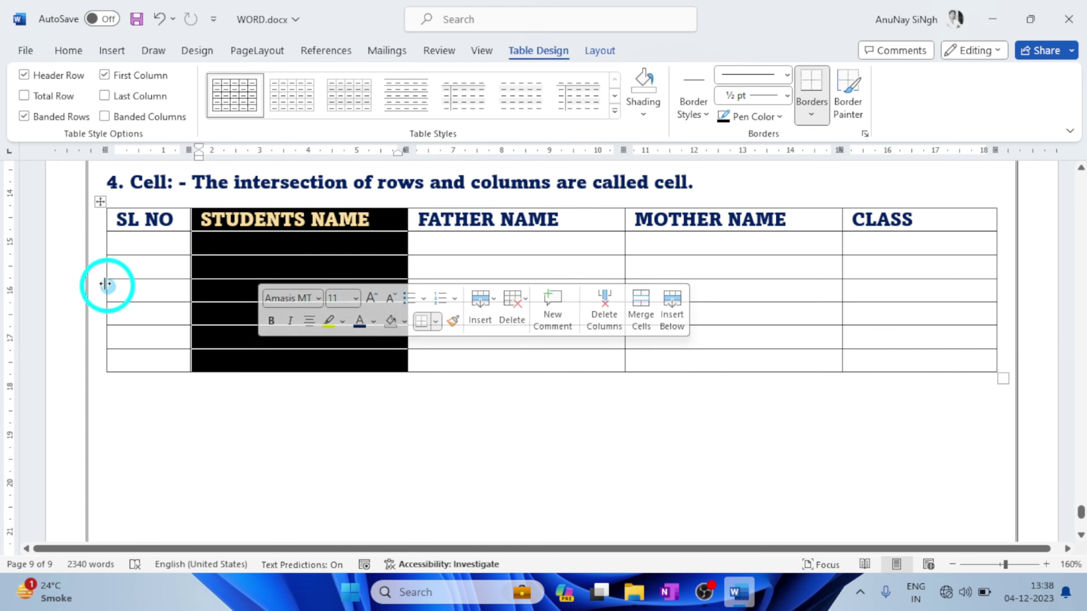
pyautogui.click(96, 267)
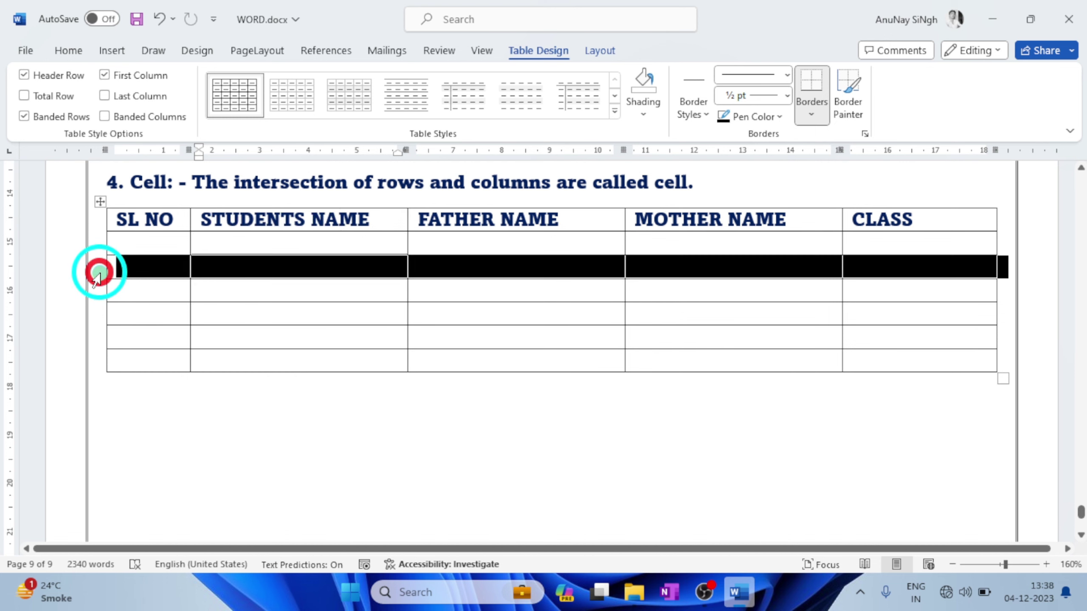
pyautogui.click(234, 270)
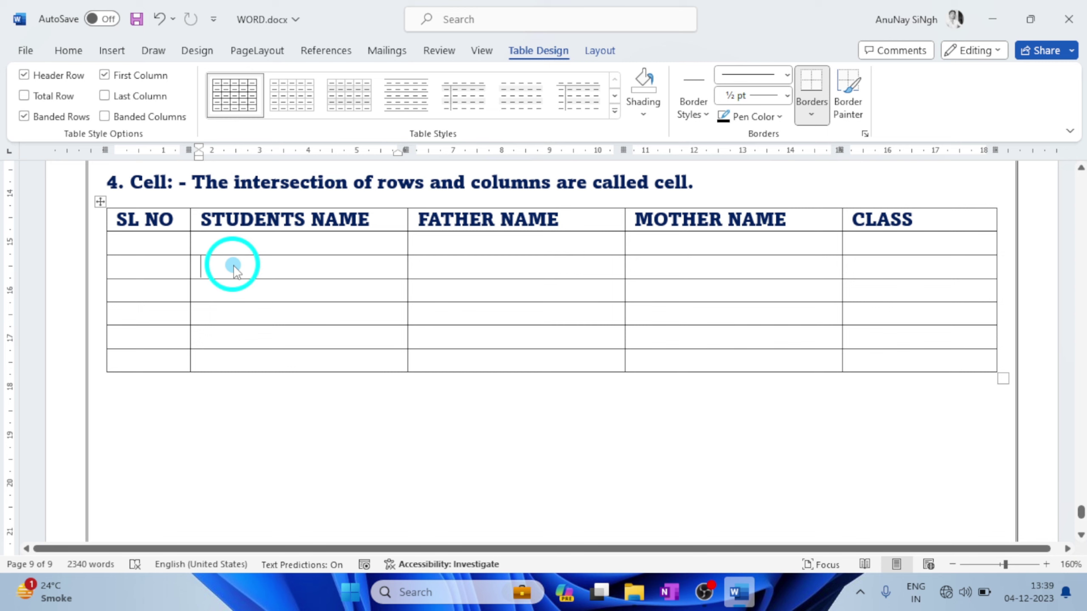
# Start the first record below the headings with serial number 1. and the student's name.
pyautogui.click(151, 250)
pyautogui.write('1.')
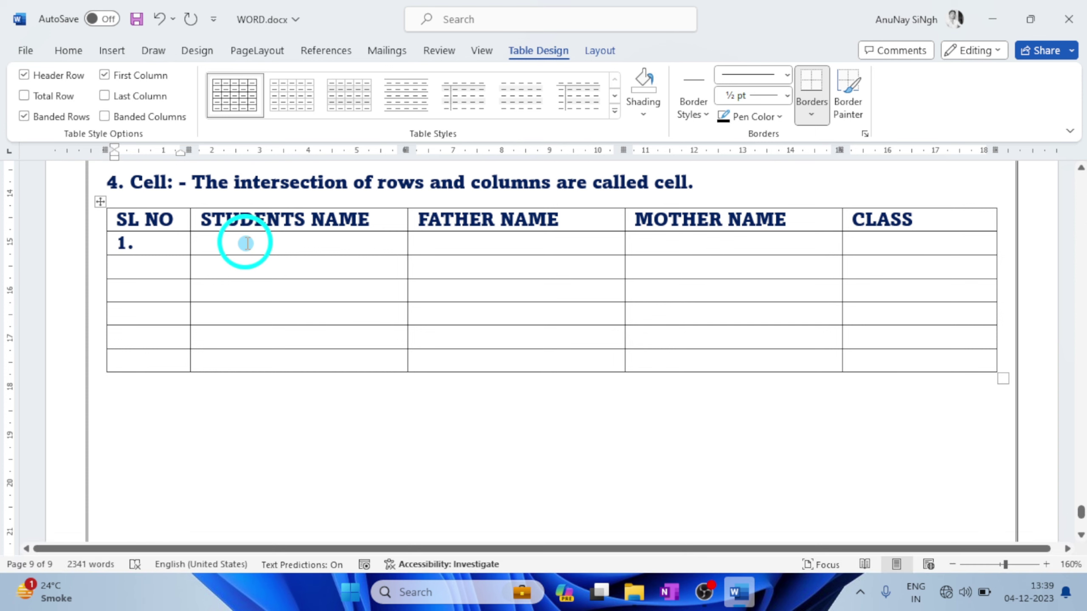
pyautogui.press('Tab')
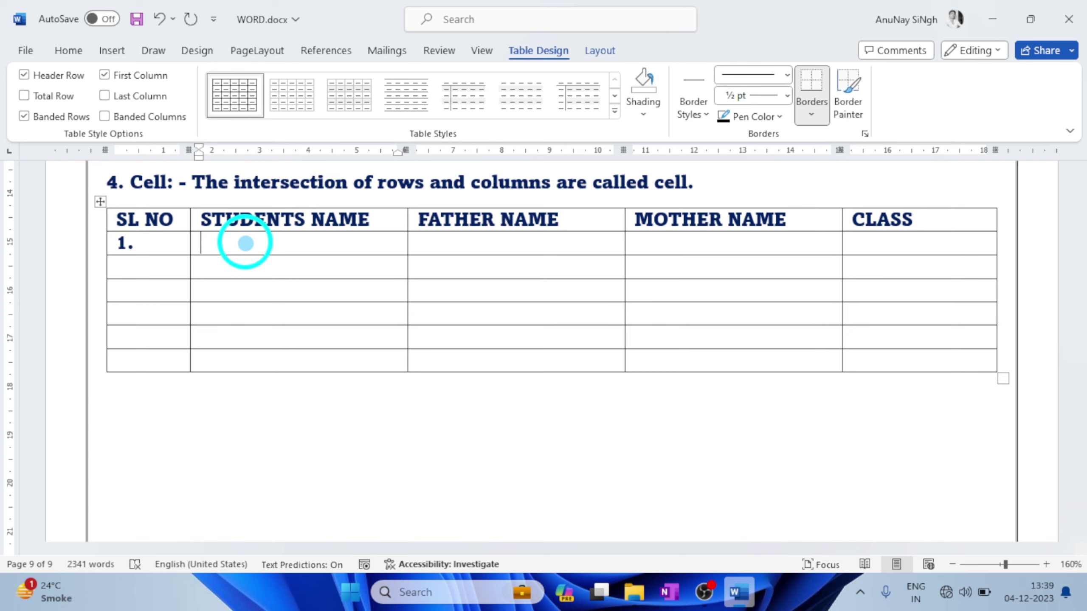
pyautogui.write('GOLU U')
pyautogui.press('BackSpace')
pyautogui.write('K')
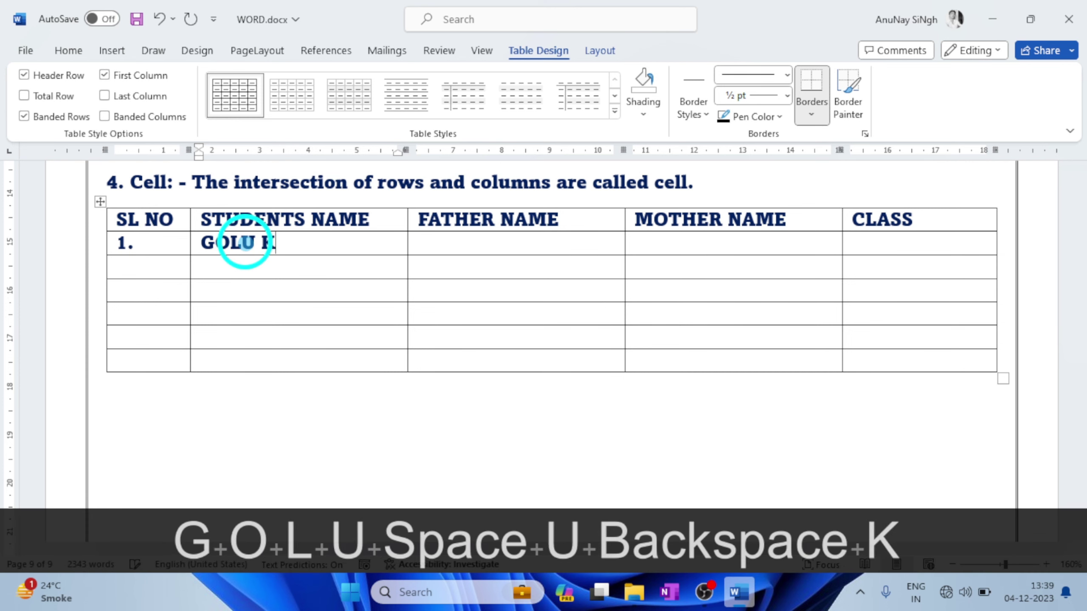
pyautogui.write('UMAR')
pyautogui.press('Tab')
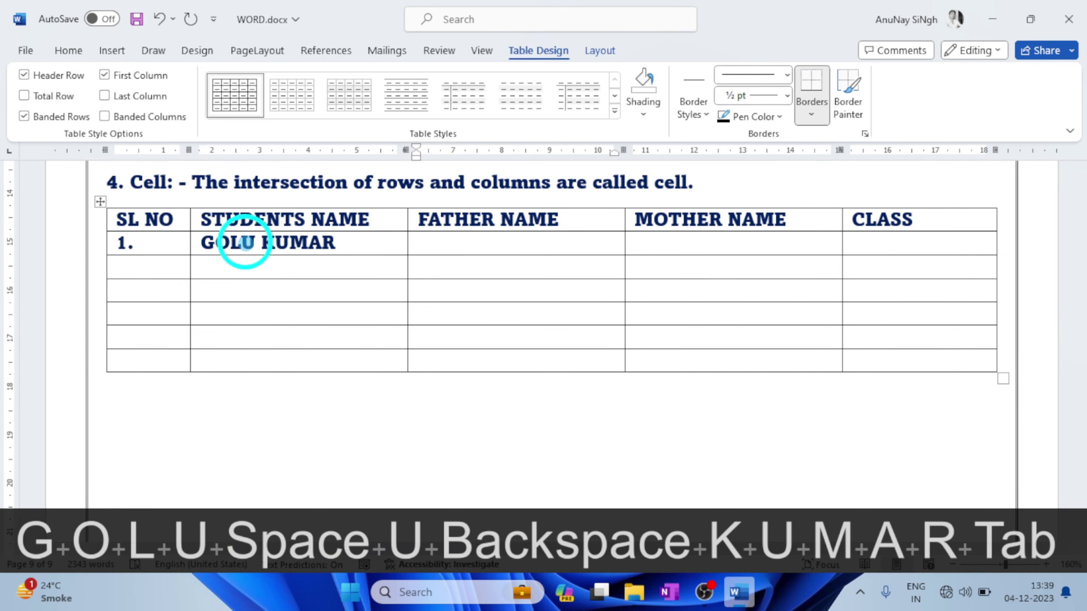
# Complete the first record with the father's name, the mother's name and the class TENTH.
pyautogui.write('MOLU RAY')
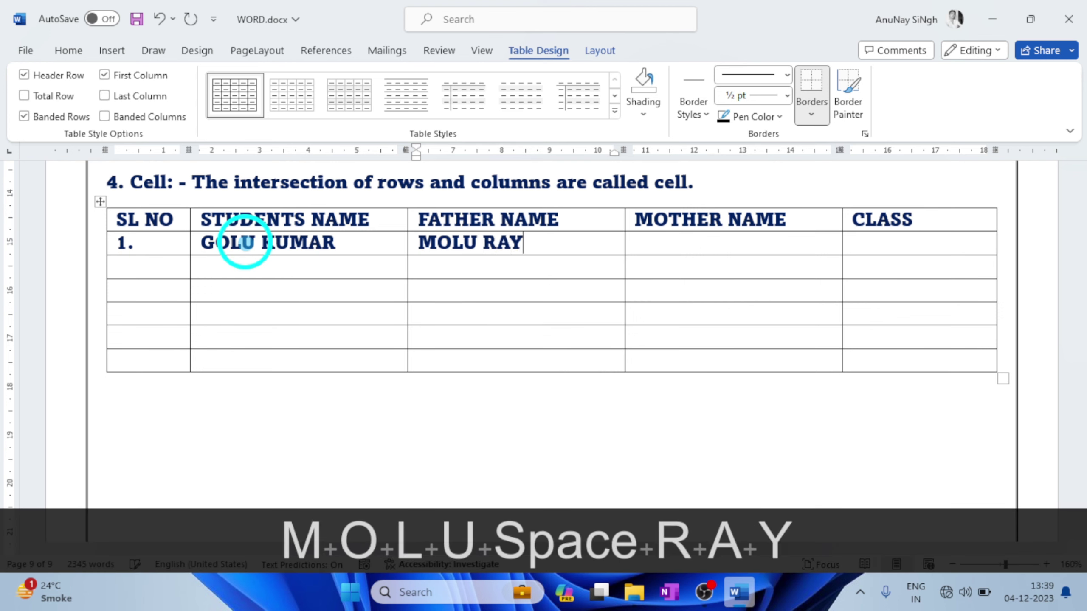
pyautogui.press('Tab')
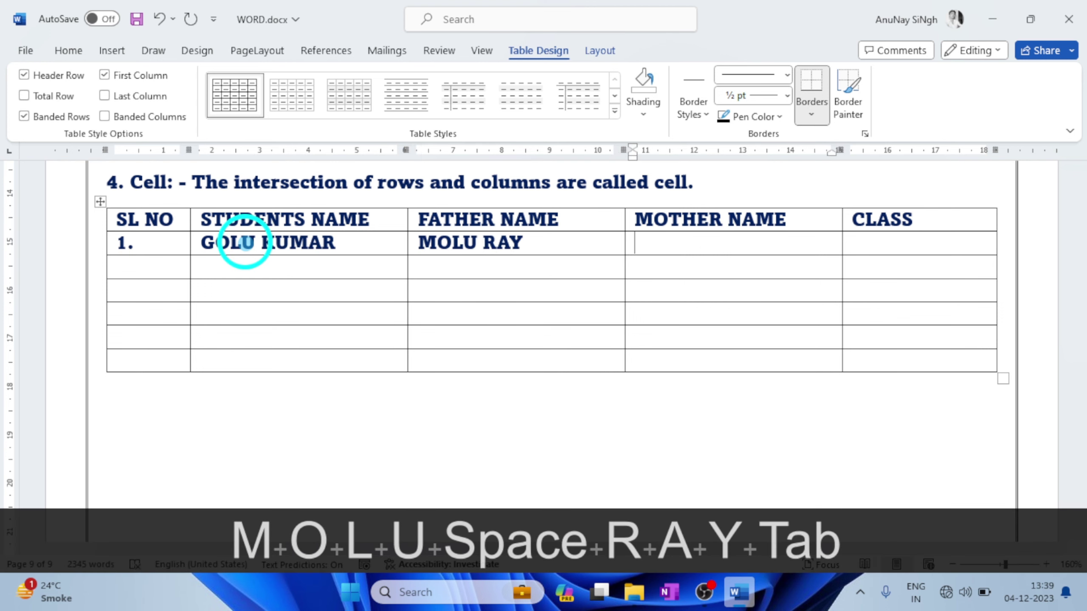
pyautogui.write('MINU')
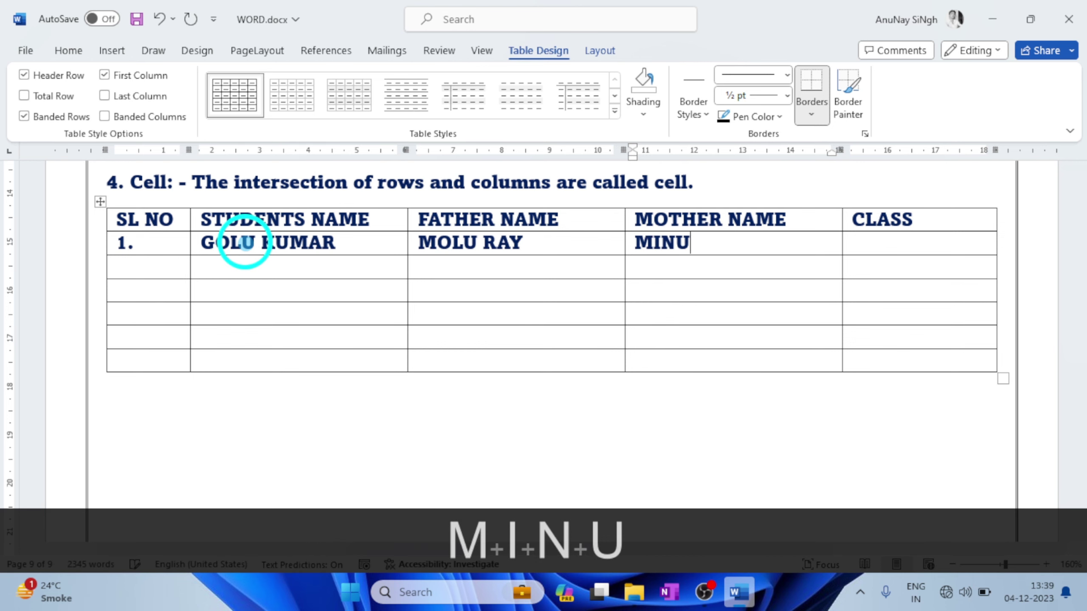
pyautogui.press('Tab')
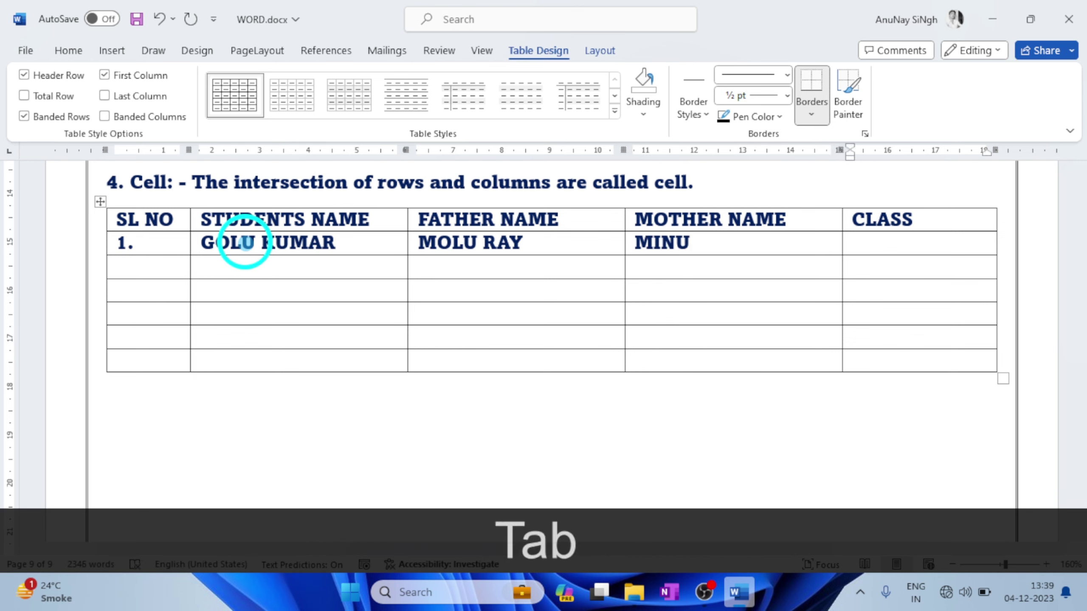
pyautogui.write('TENTH')
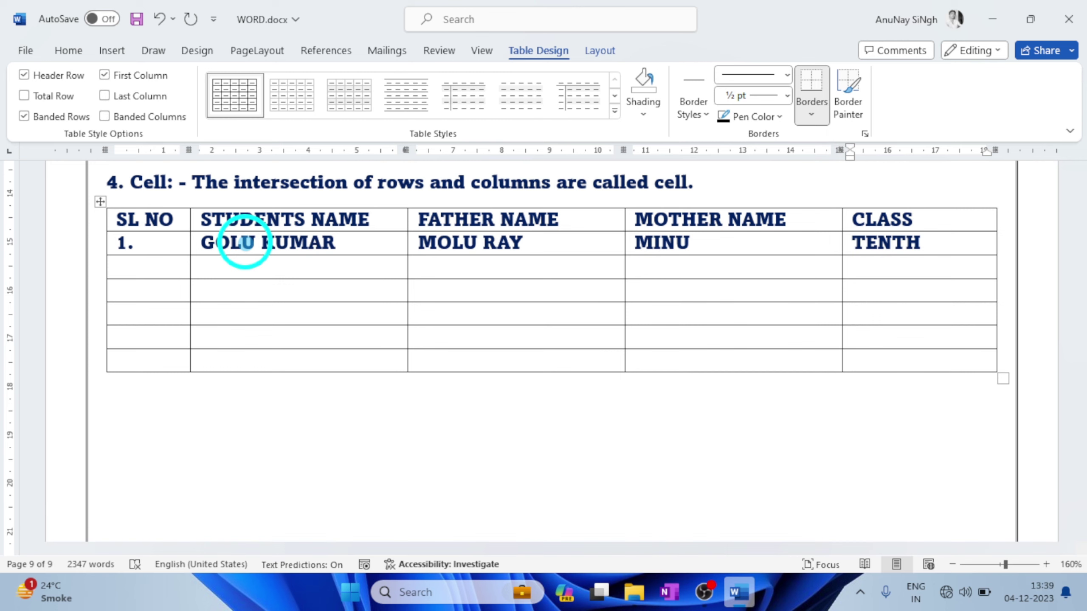
pyautogui.press('Tab')
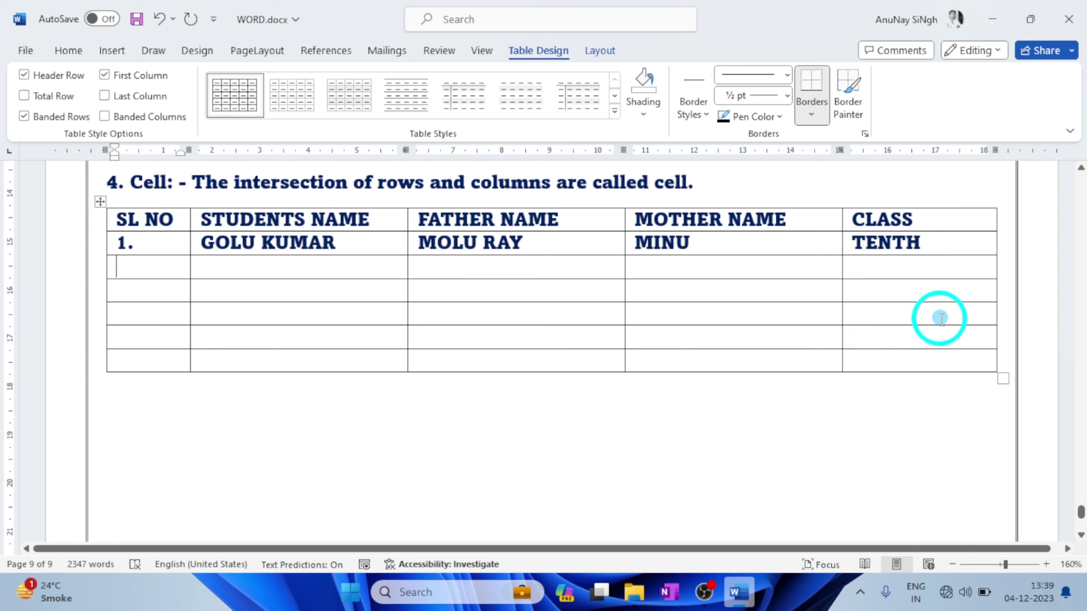
# Place the cursor in the table's very last cell, at the bottom of the CLASS column.
pyautogui.click(923, 360)
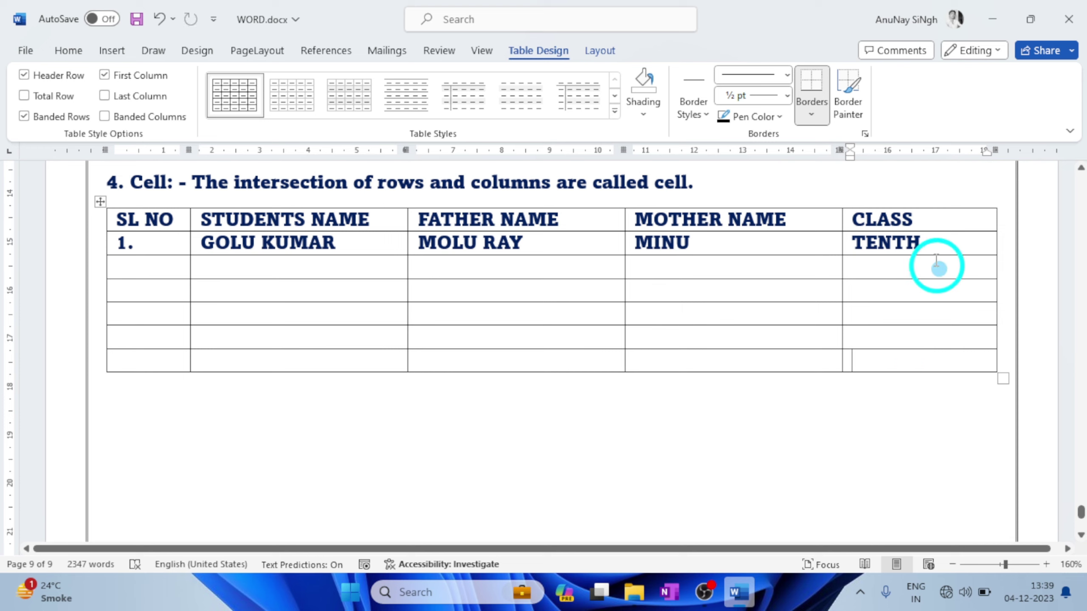
pyautogui.click(142, 283)
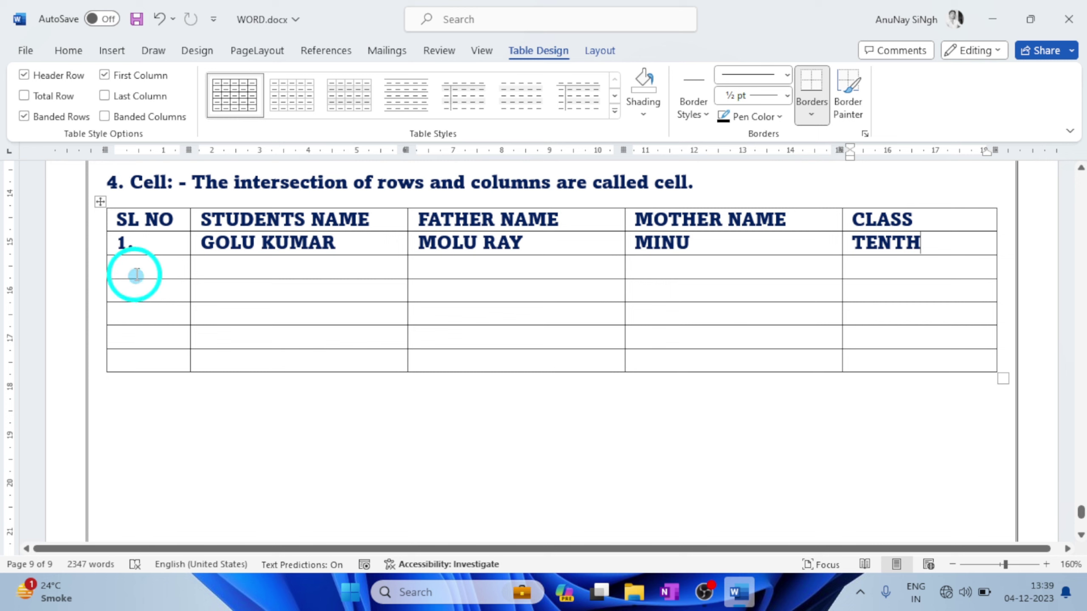
pyautogui.click(134, 266)
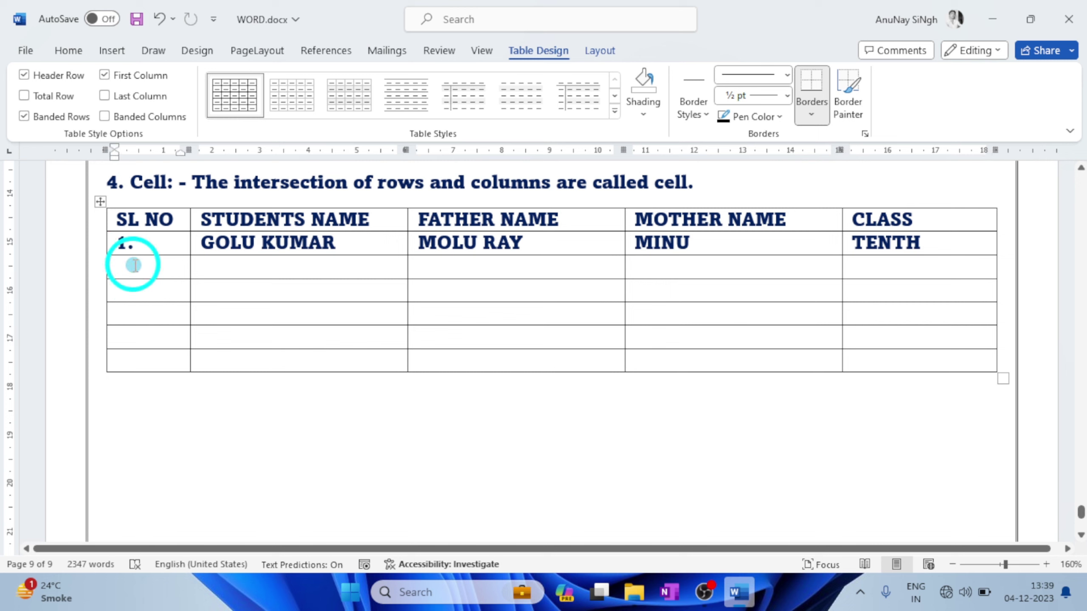
pyautogui.click(922, 362)
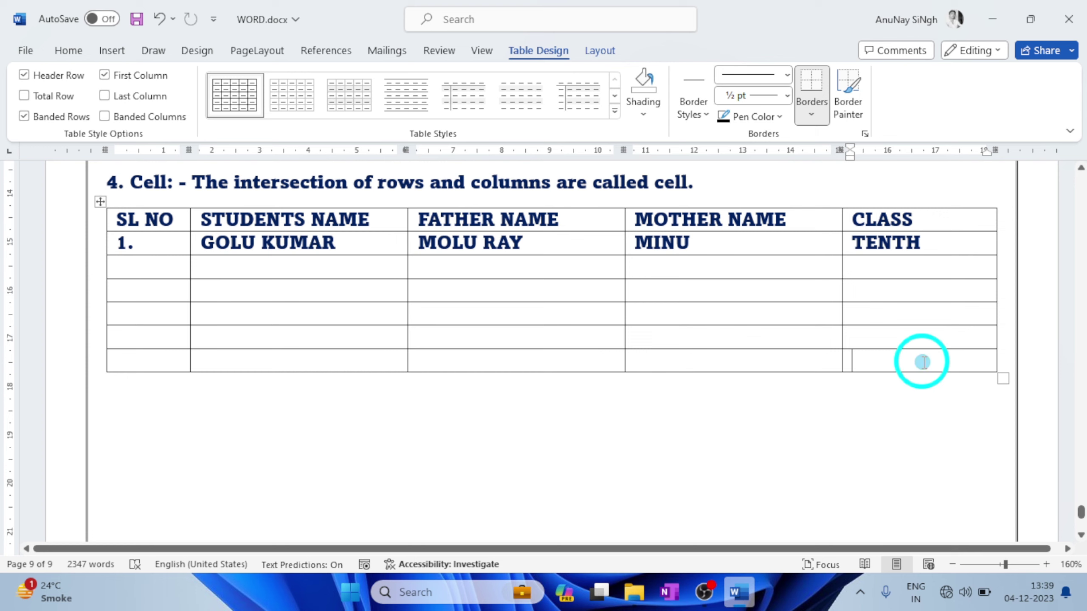
# Append an empty row at the table's end and insert a column headed ROLL NO between MOTHER NAME and CLASS.
pyautogui.press('Tab')
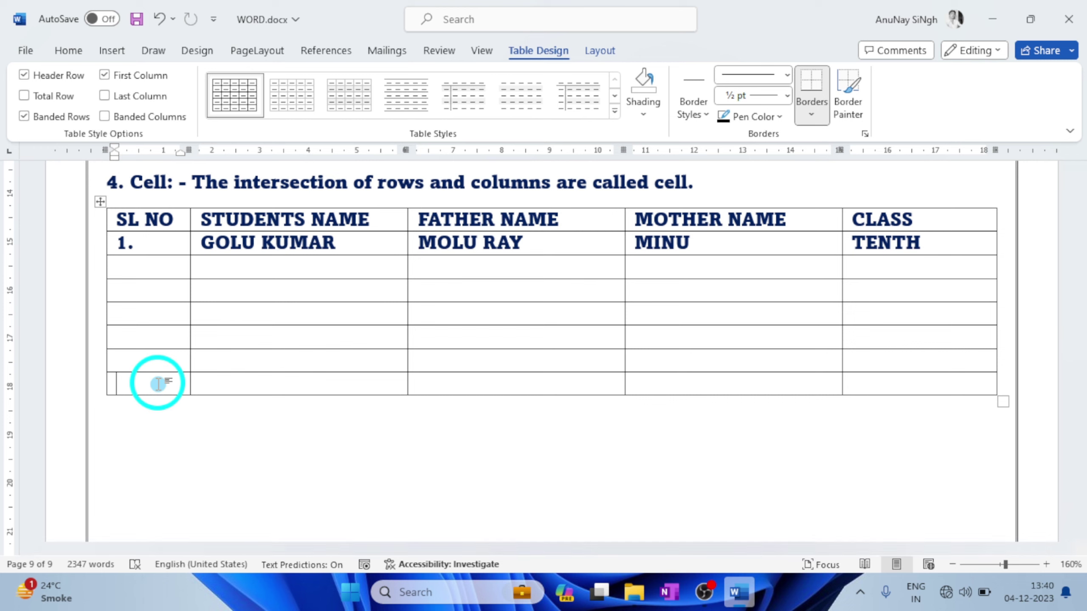
pyautogui.click(148, 263)
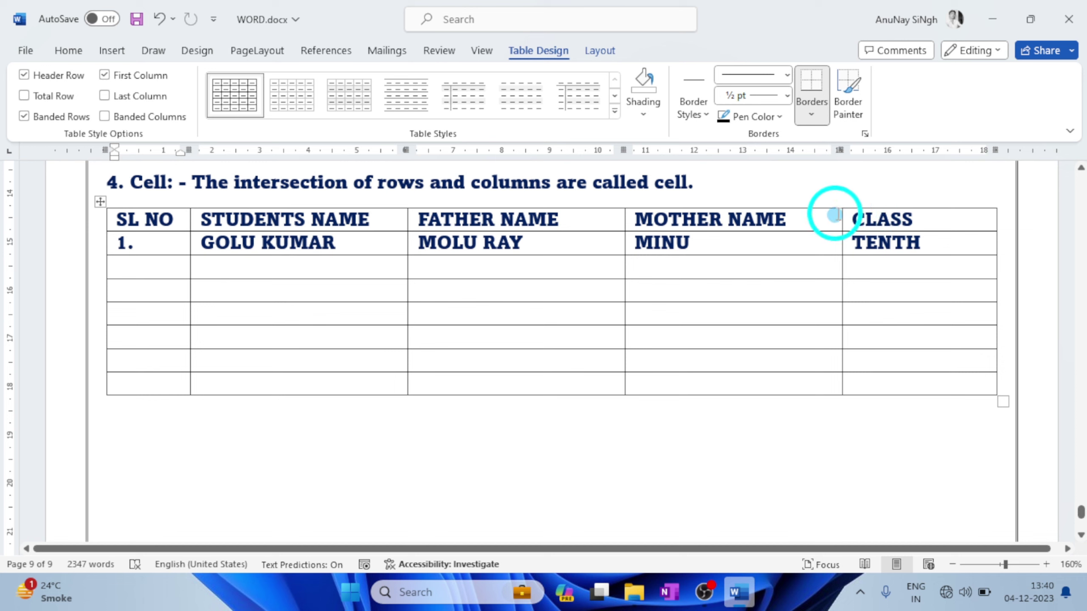
pyautogui.moveTo(841, 205)
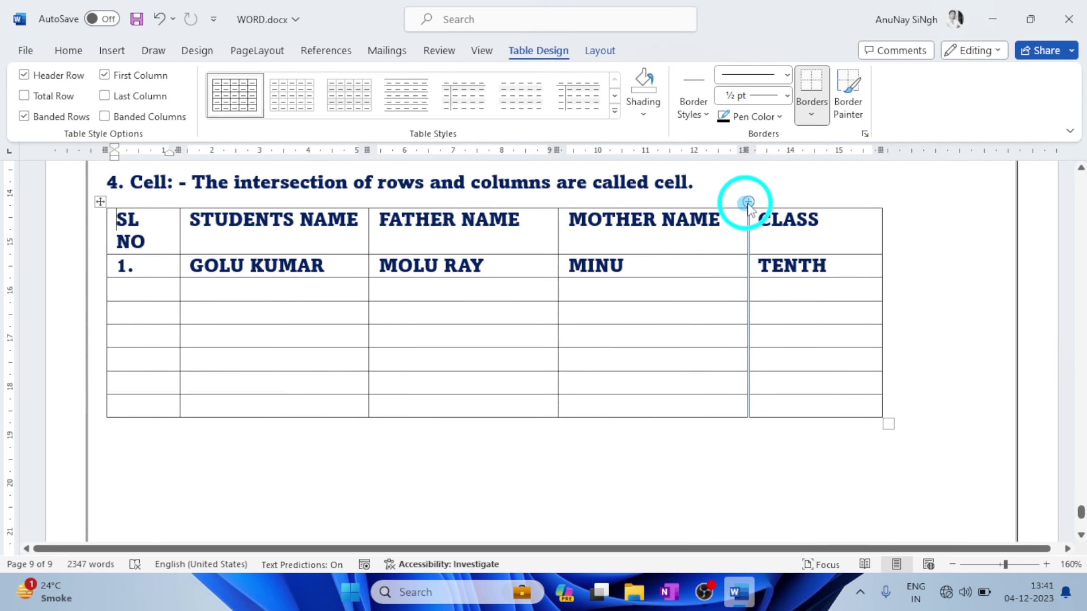
pyautogui.click(747, 202)
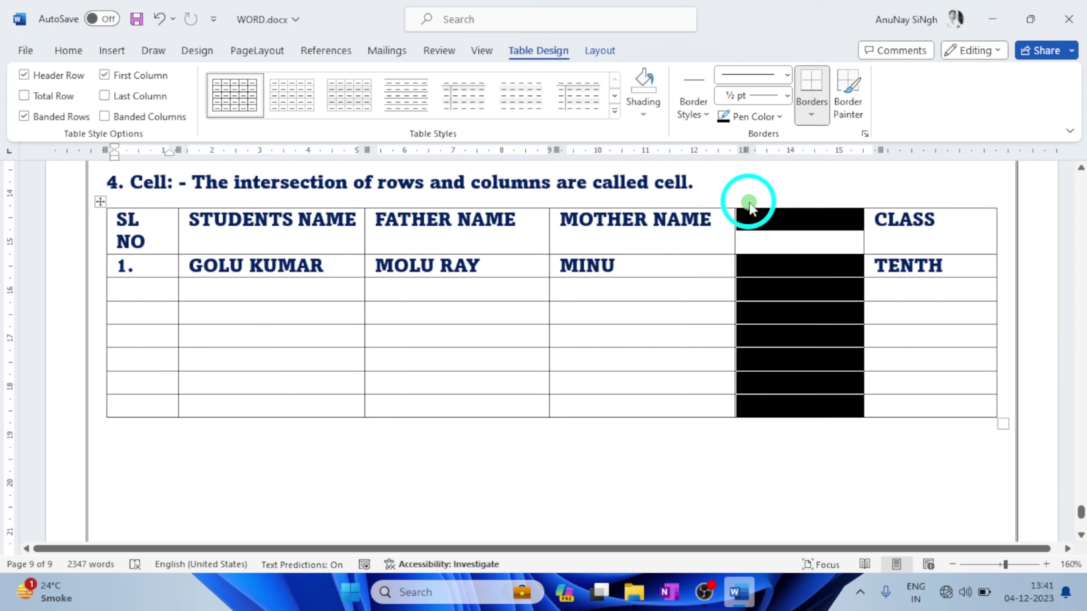
pyautogui.click(768, 219)
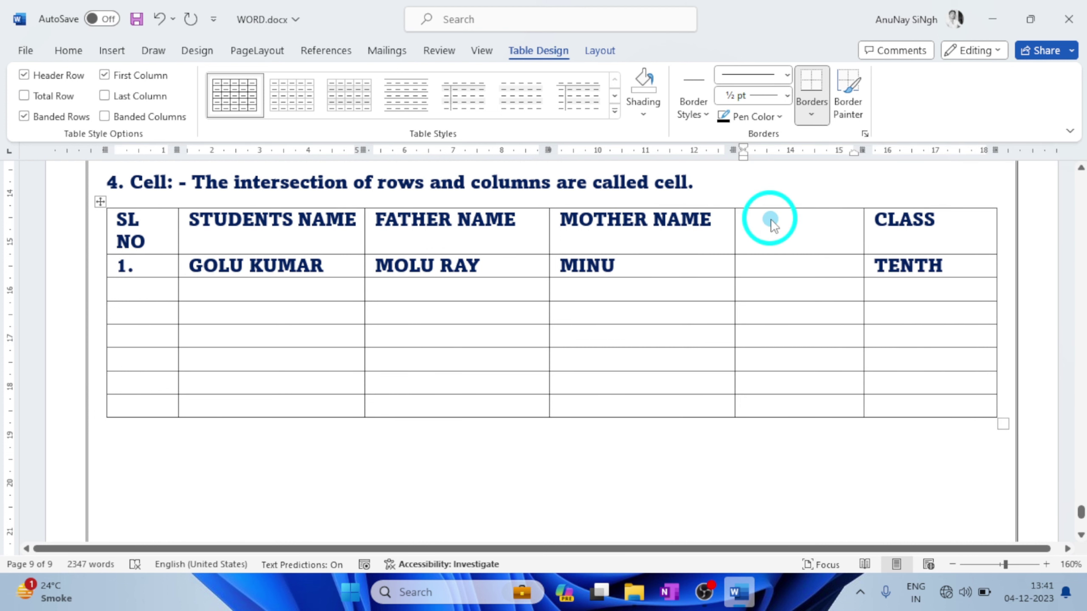
pyautogui.click(791, 233)
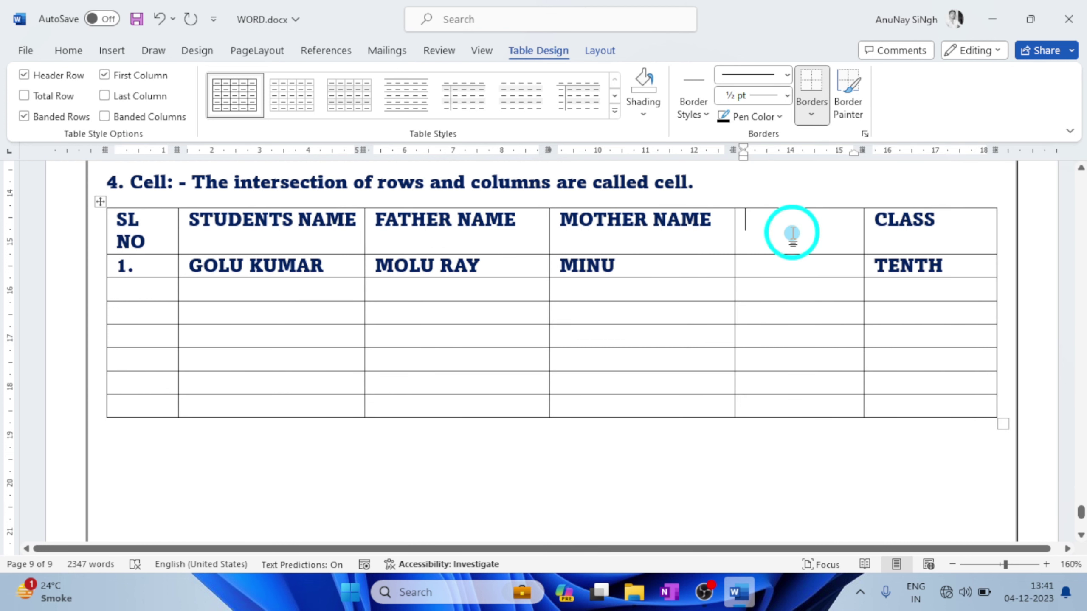
pyautogui.write('ROLL NO')
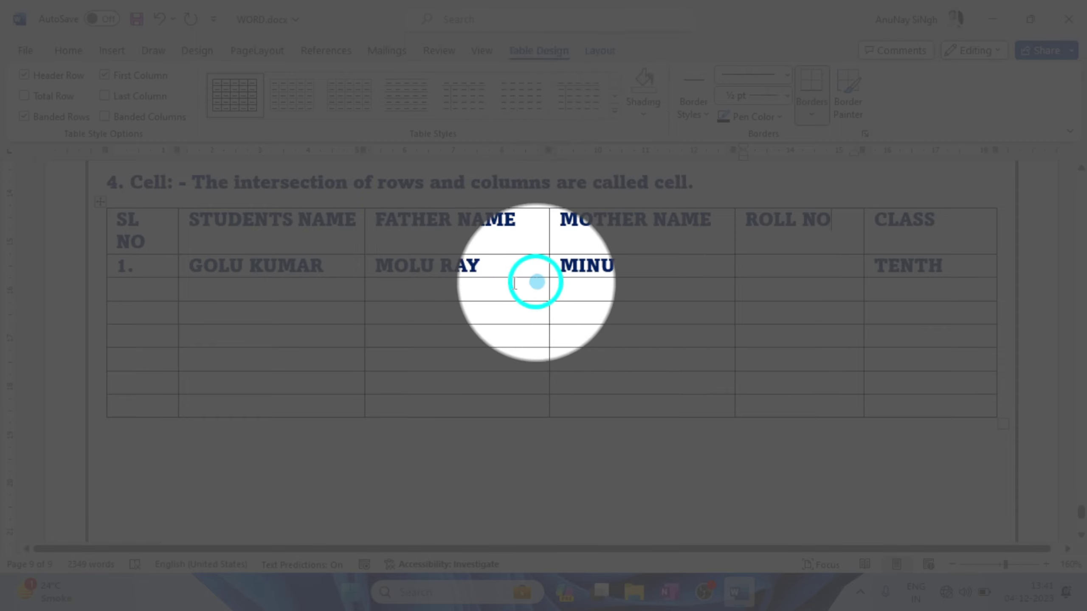
# Insert one empty row above and one empty row below the table's heading row.
pyautogui.click(526, 189)
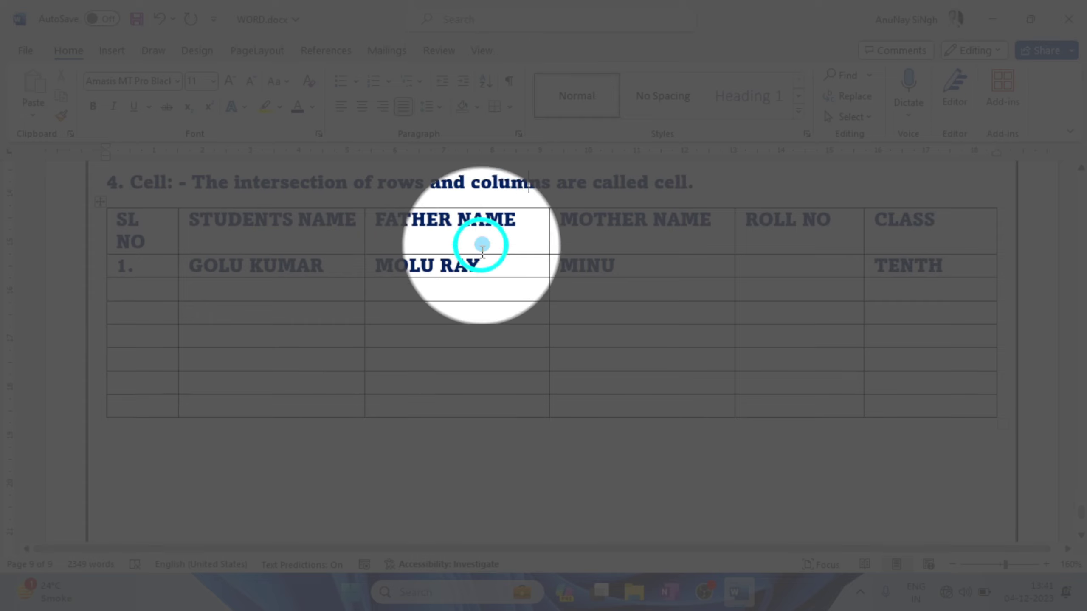
pyautogui.click(478, 275)
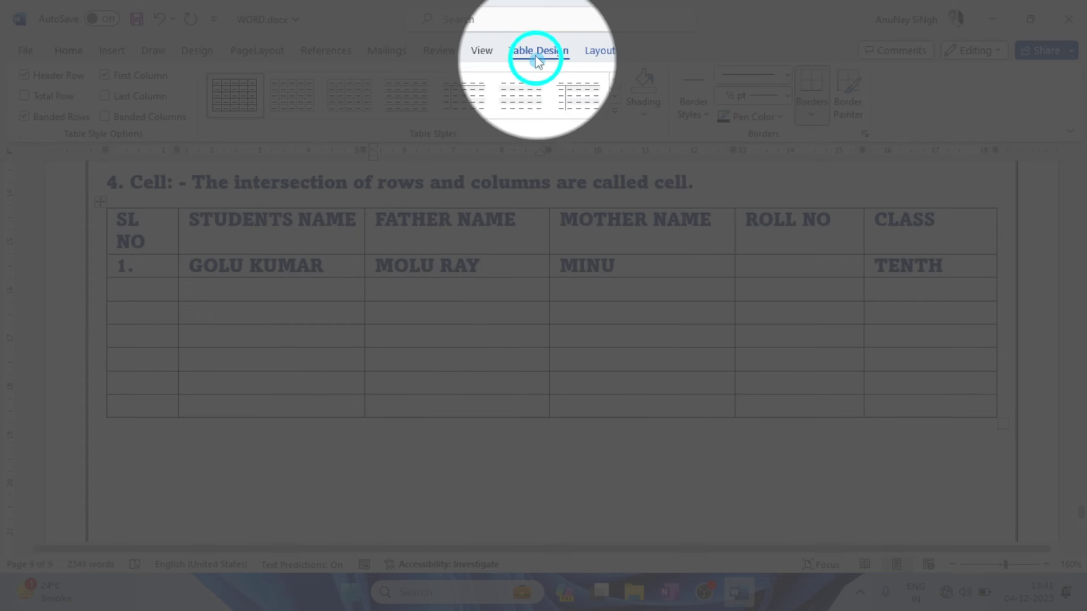
pyautogui.click(607, 47)
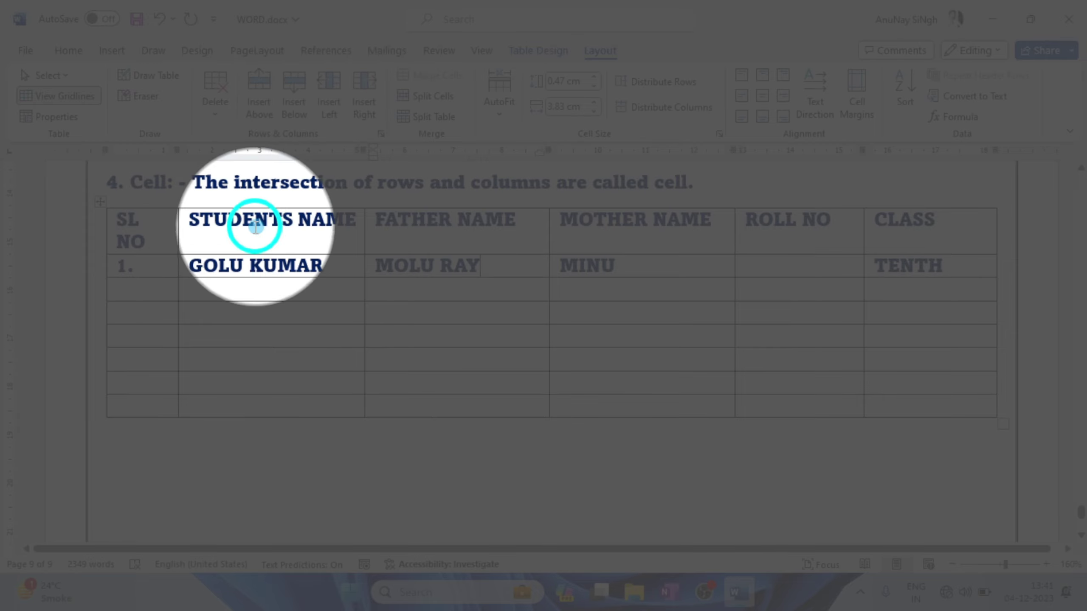
pyautogui.click(217, 232)
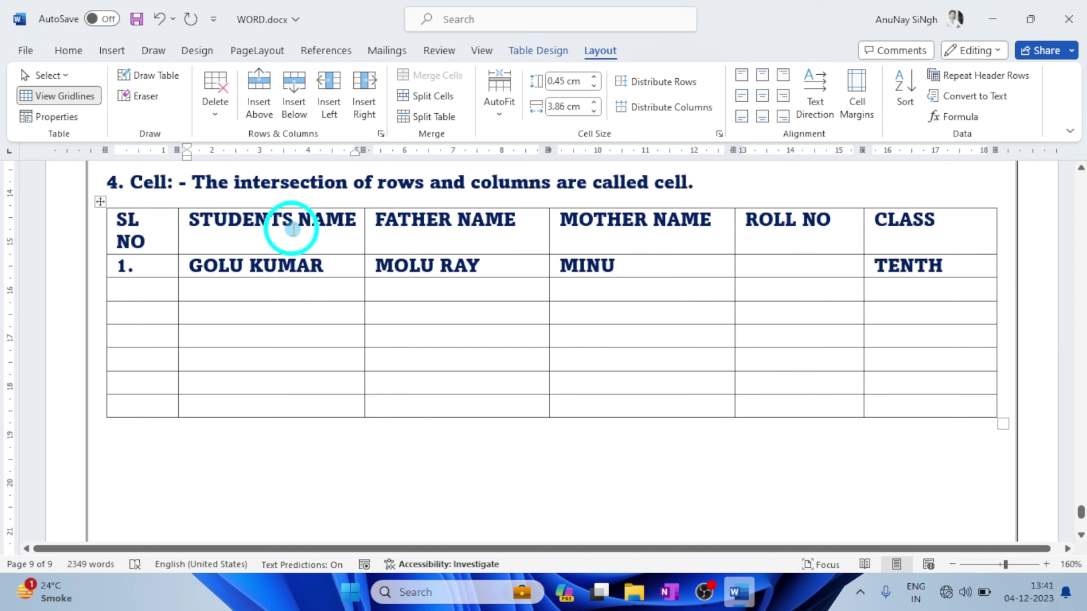
pyautogui.click(236, 231)
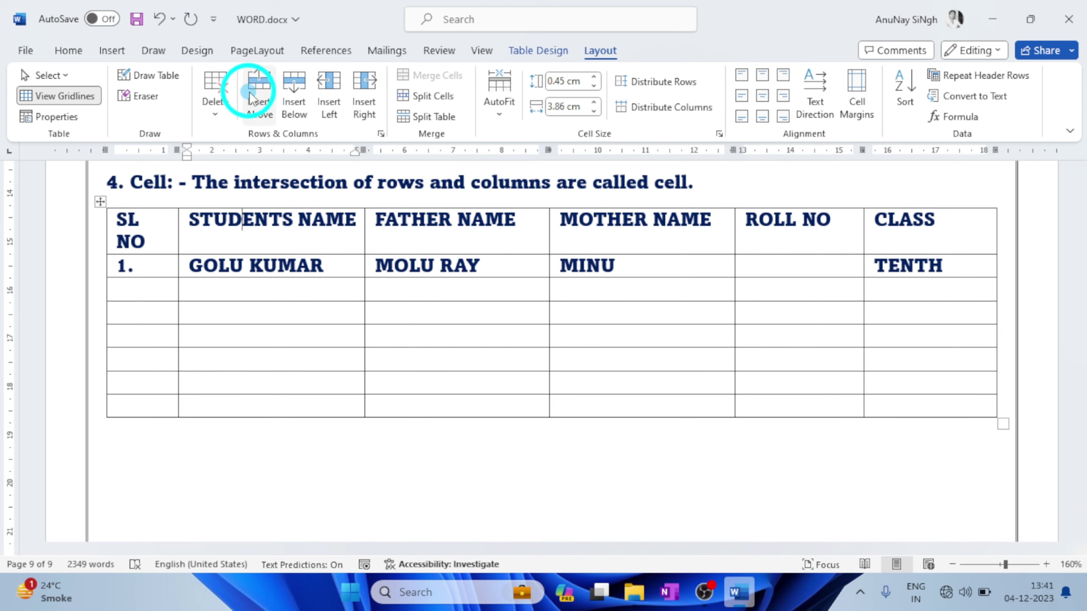
pyautogui.click(228, 231)
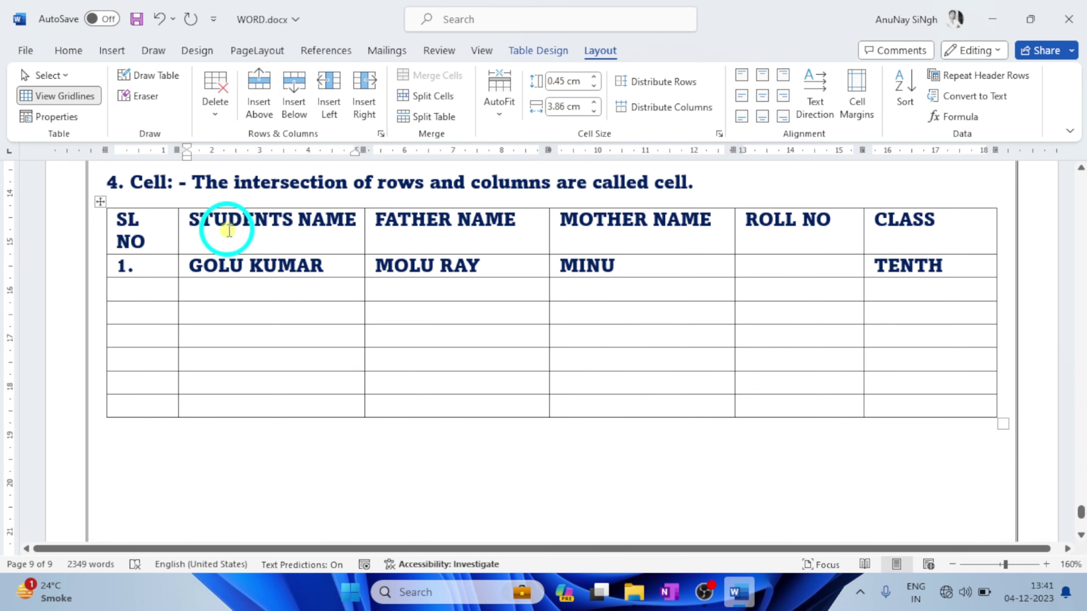
pyautogui.click(256, 100)
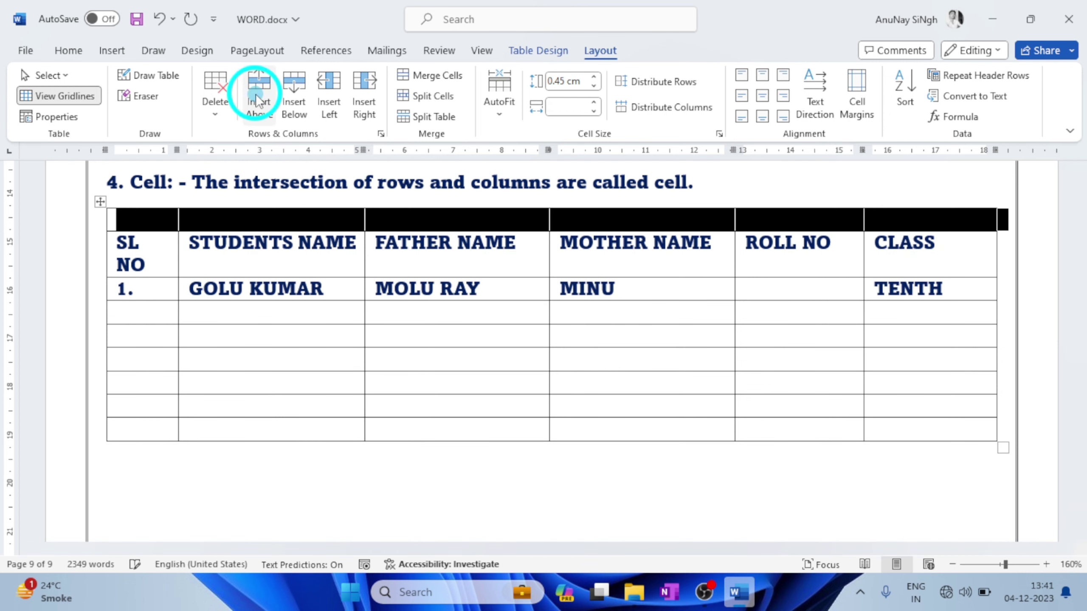
pyautogui.click(237, 252)
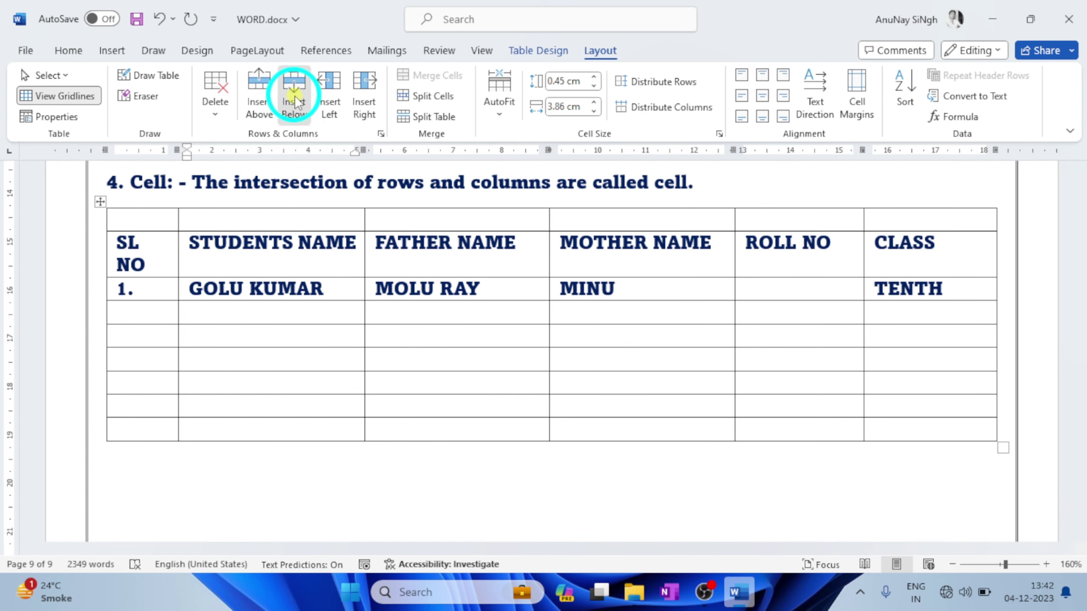
pyautogui.click(292, 110)
# Insert an empty column on each side of the FATHER NAME column and clear the selection.
pyautogui.click(447, 274)
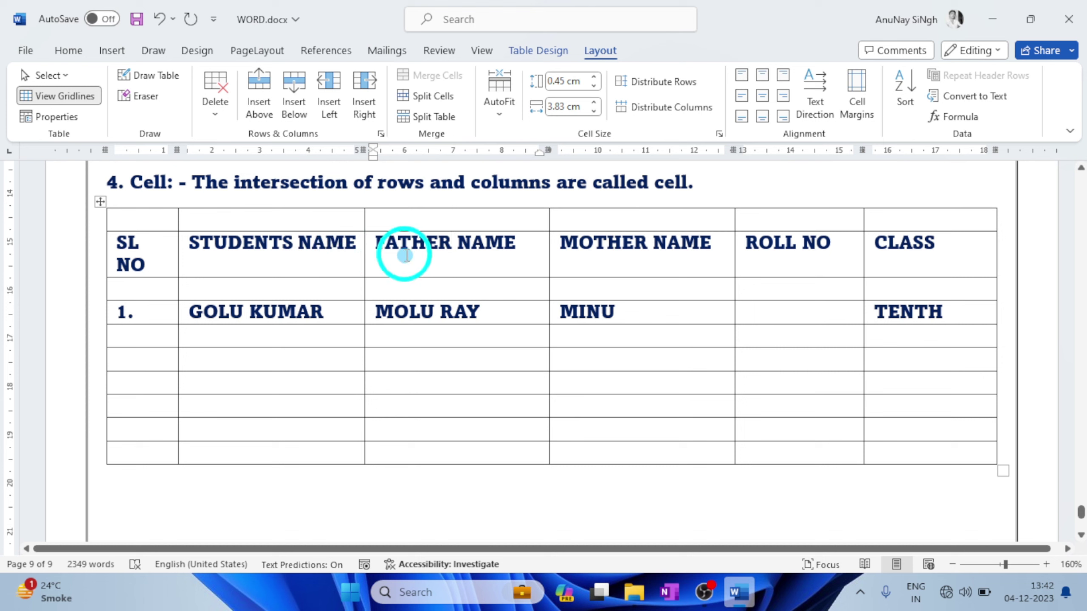
pyautogui.click(329, 99)
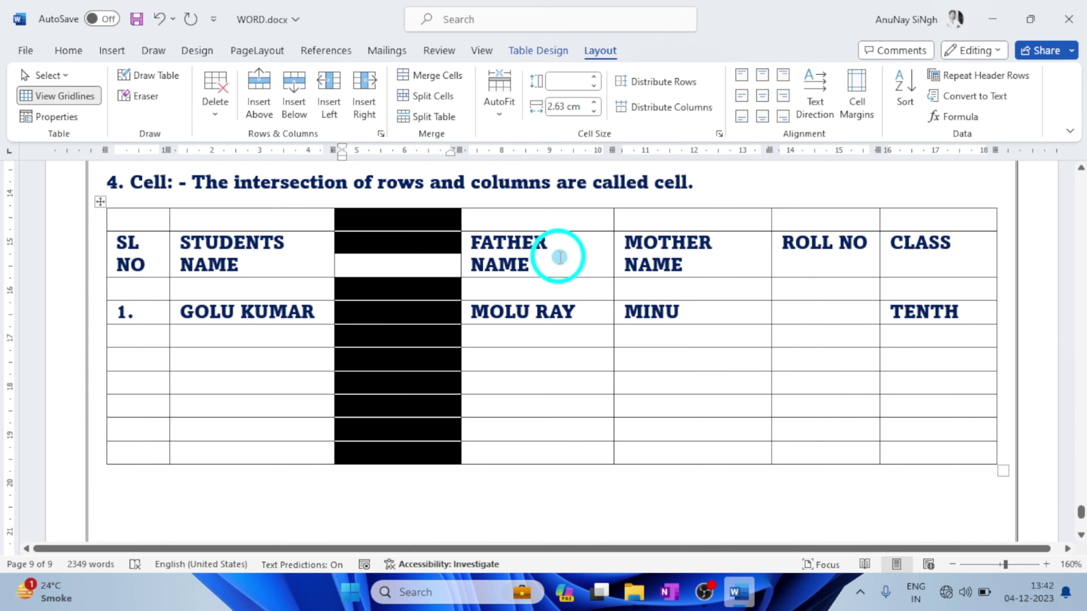
pyautogui.click(558, 256)
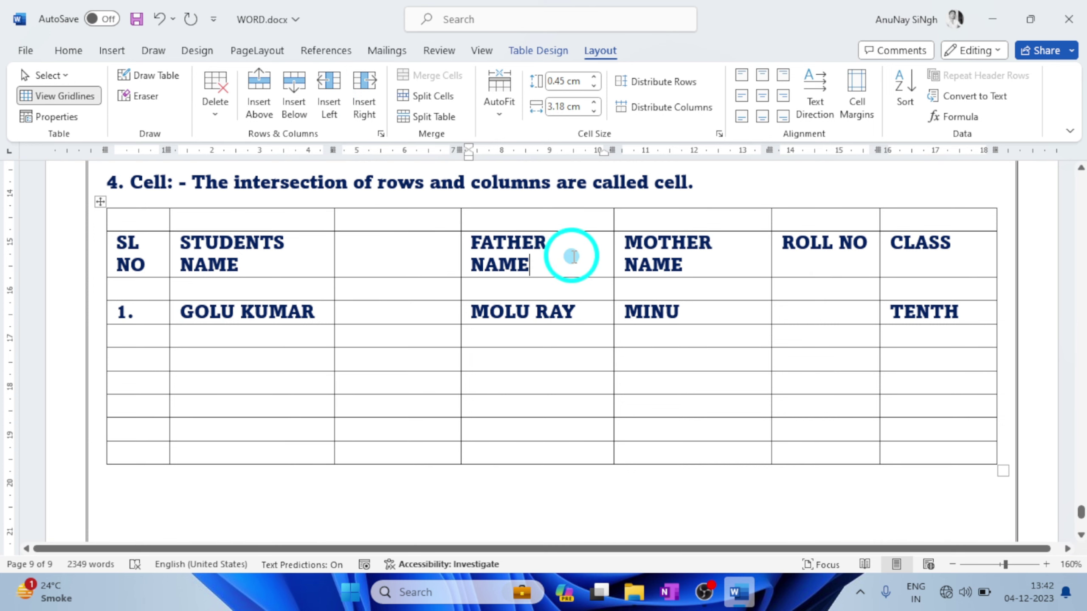
pyautogui.click(369, 91)
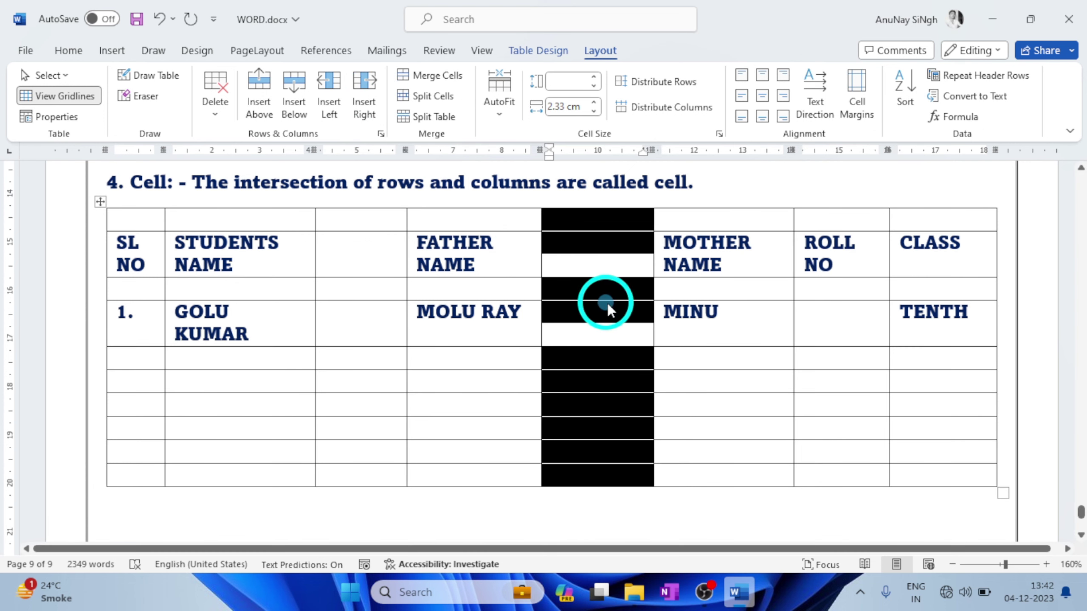
pyautogui.click(582, 259)
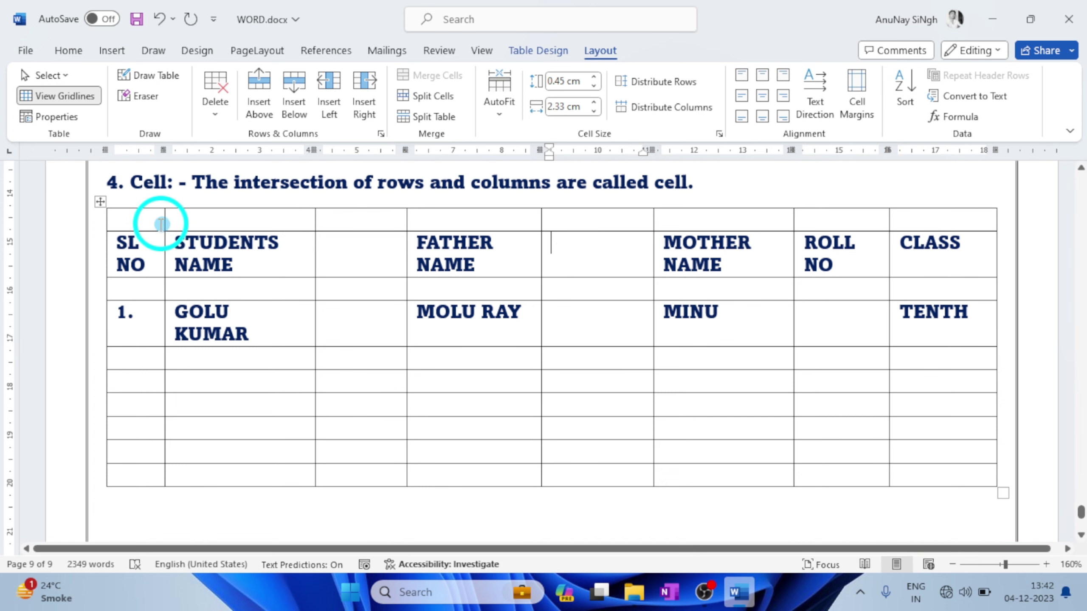
# Select the empty top row's cells, clear the selection and step through the row cell by cell.
pyautogui.moveTo(265, 219); pyautogui.dragTo(937, 226)
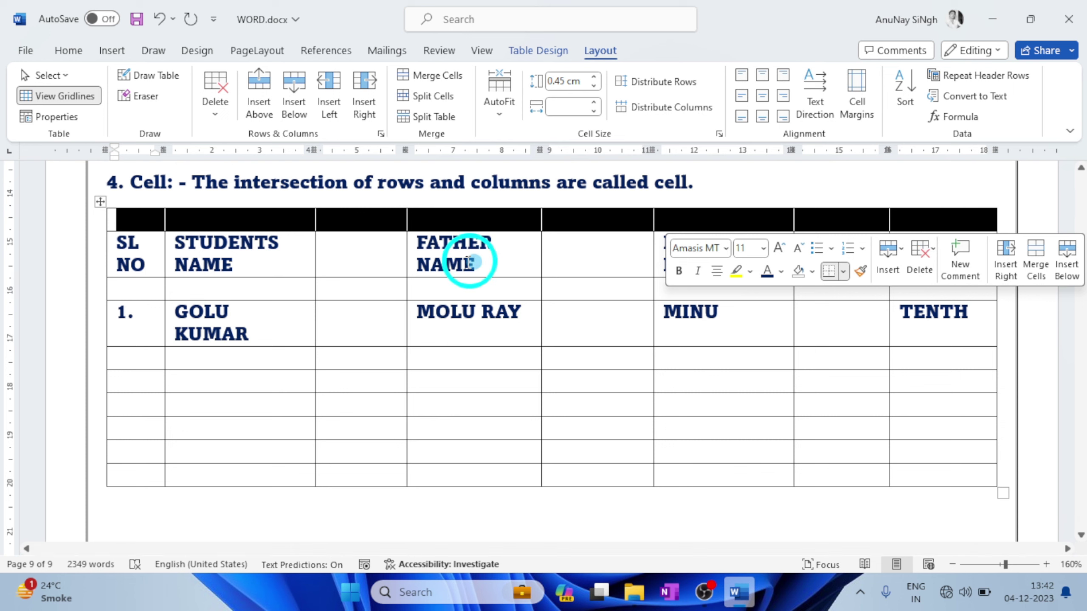
pyautogui.click(262, 219)
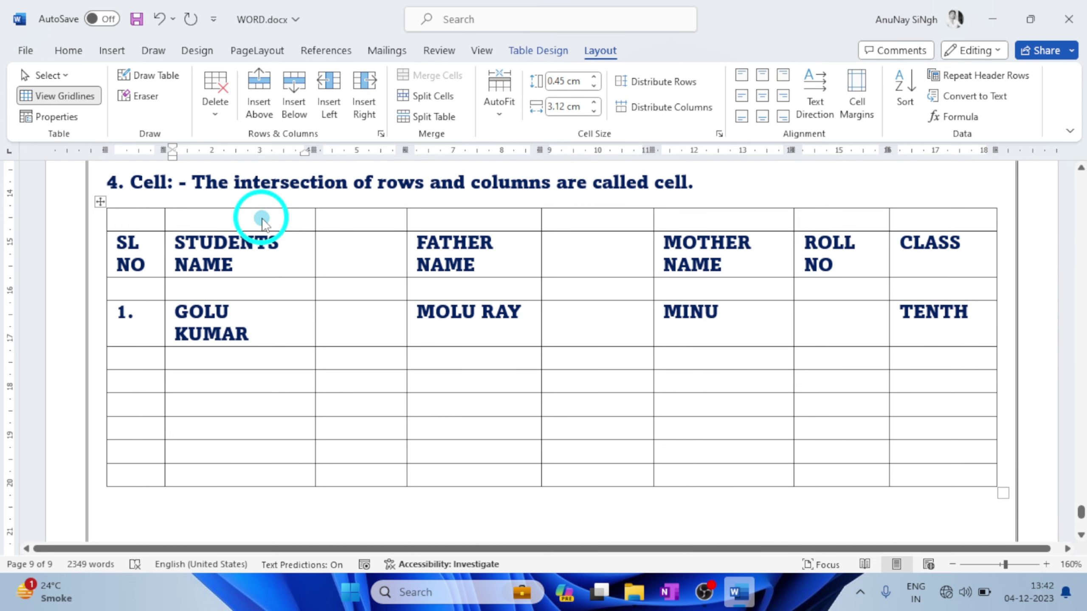
pyautogui.click(143, 214)
pyautogui.press('Tab')
pyautogui.press('Tab')
pyautogui.press('Tab')
pyautogui.press('Tab')
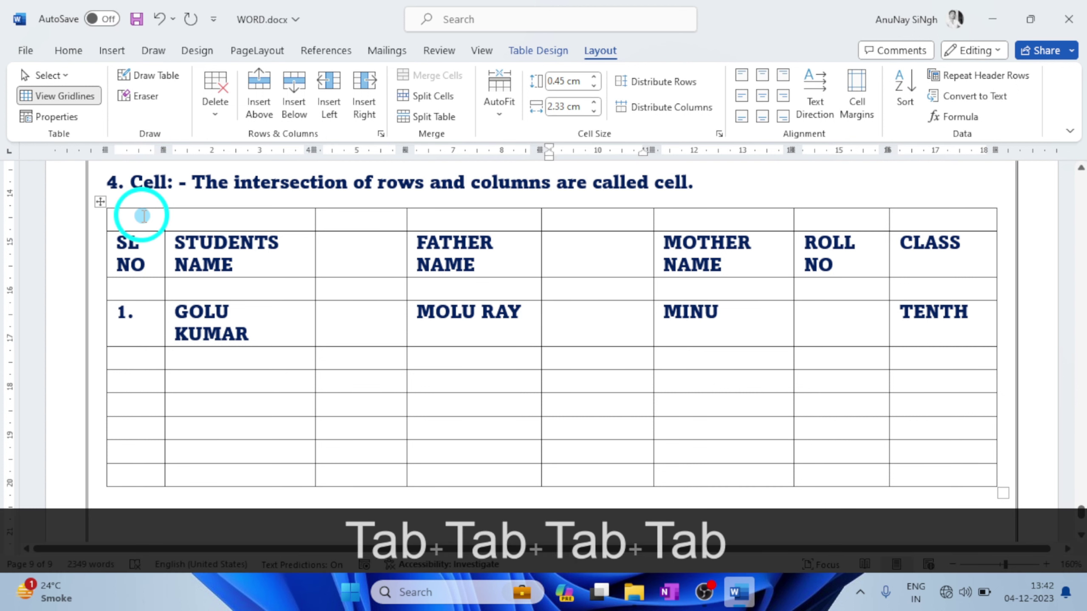
pyautogui.moveTo(126, 214); pyautogui.dragTo(937, 216)
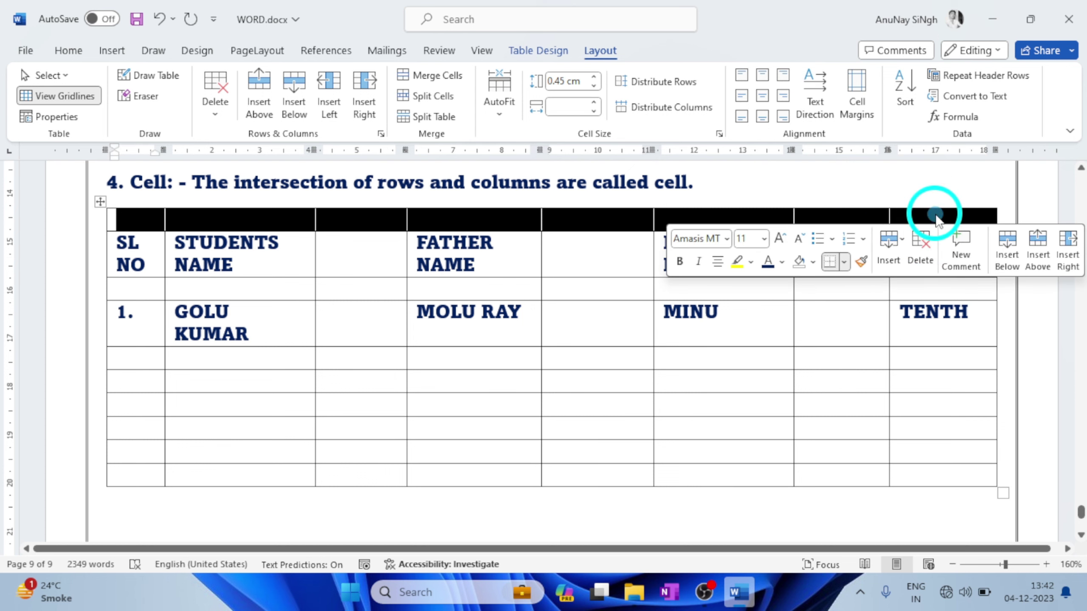
pyautogui.click(390, 214)
pyautogui.click(145, 220)
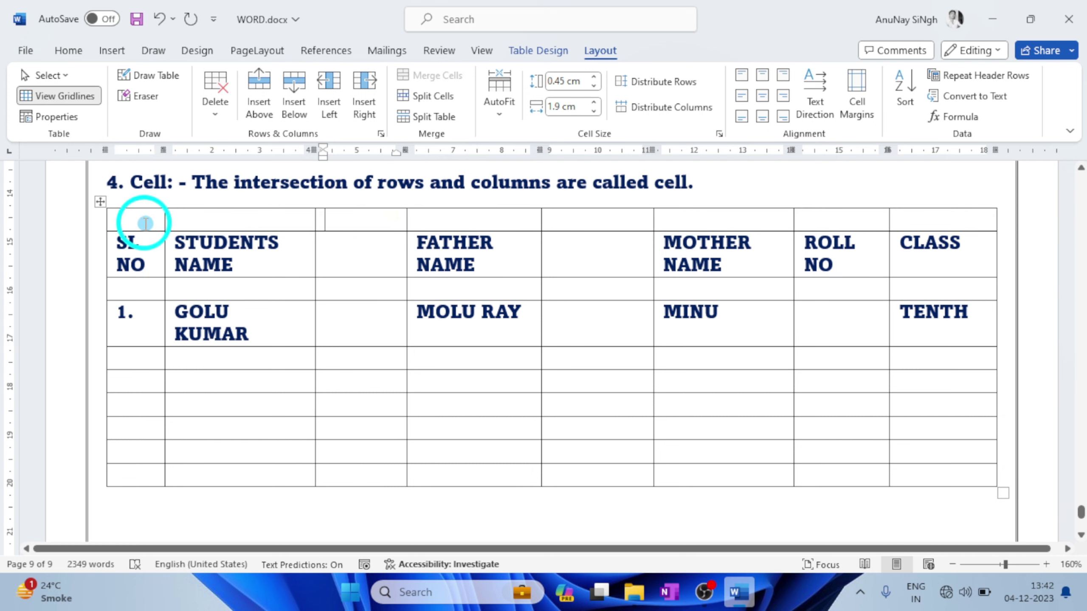
# Merge all cells of the empty top row into one cell and place the cursor in it.
pyautogui.moveTo(276, 224); pyautogui.dragTo(946, 218)
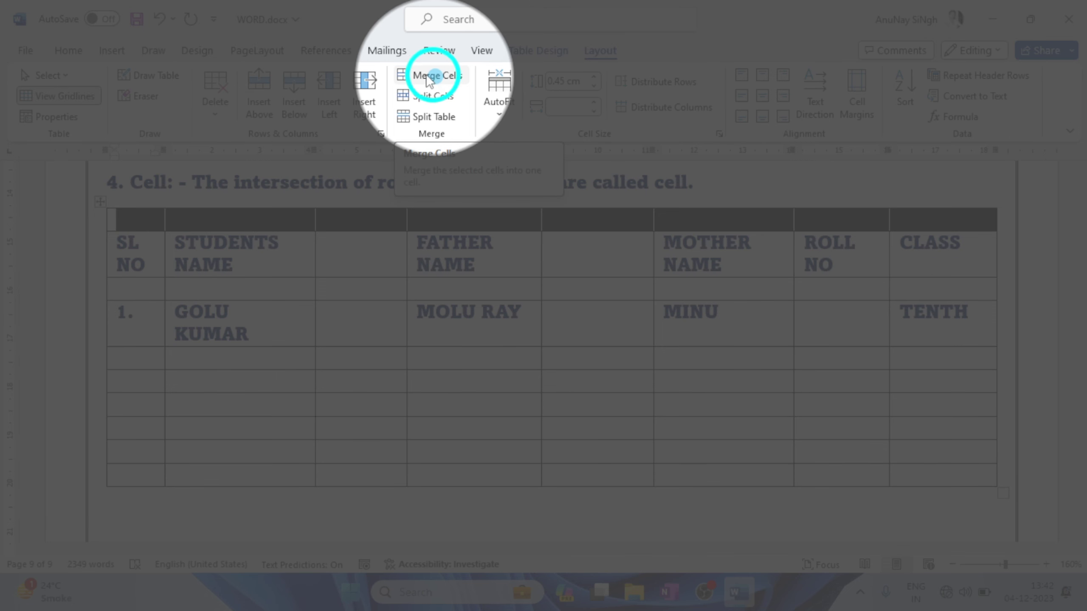
pyautogui.click(433, 76)
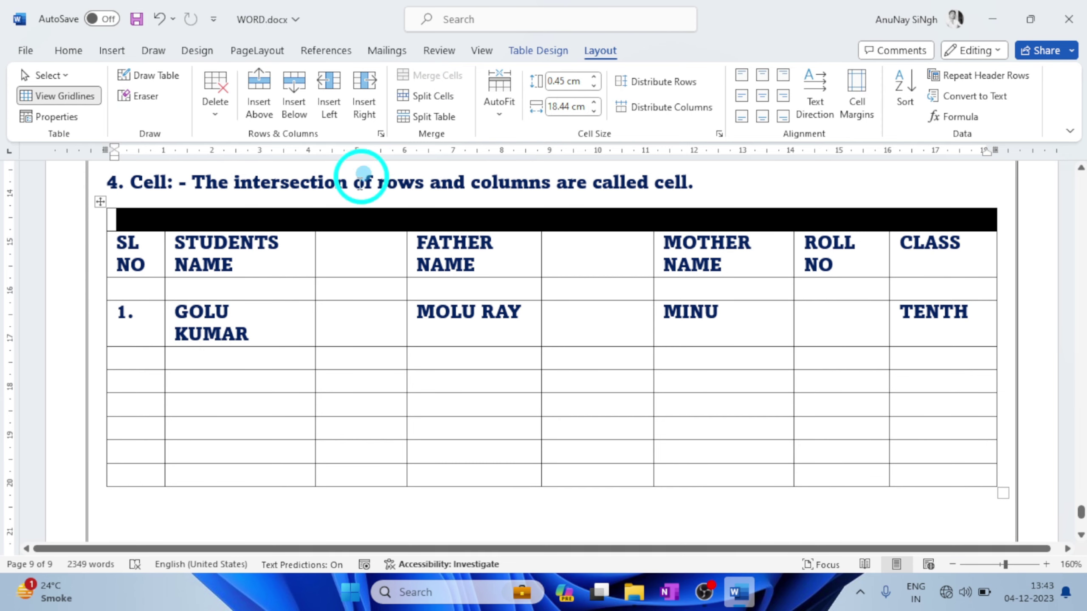
pyautogui.click(342, 208)
pyautogui.click(349, 216)
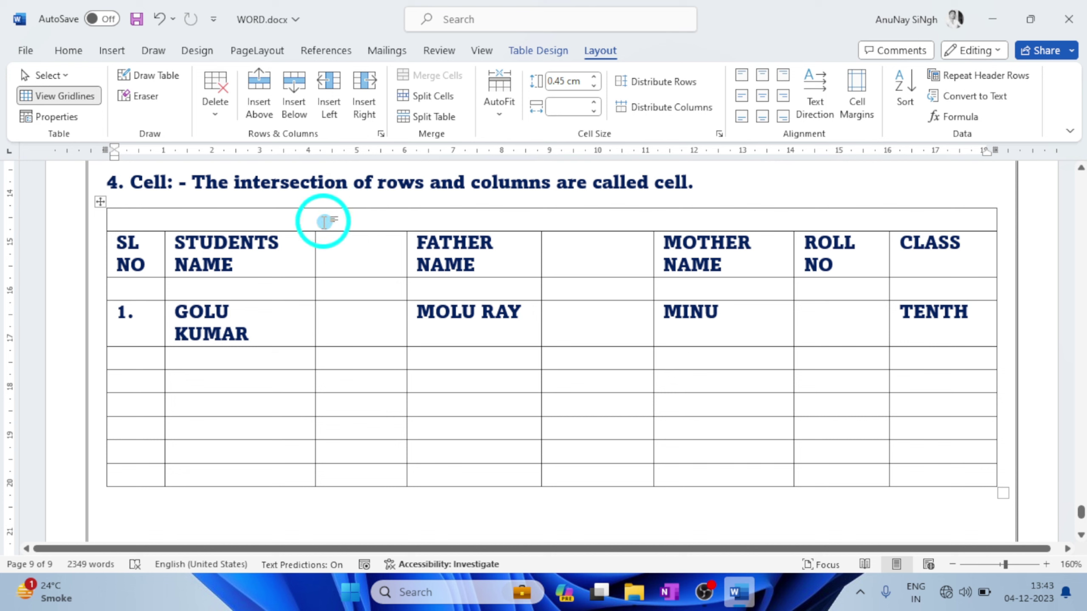
# Enter the title STUDENTS REPORT in the merged top row and centre it.
pyautogui.write('STU')
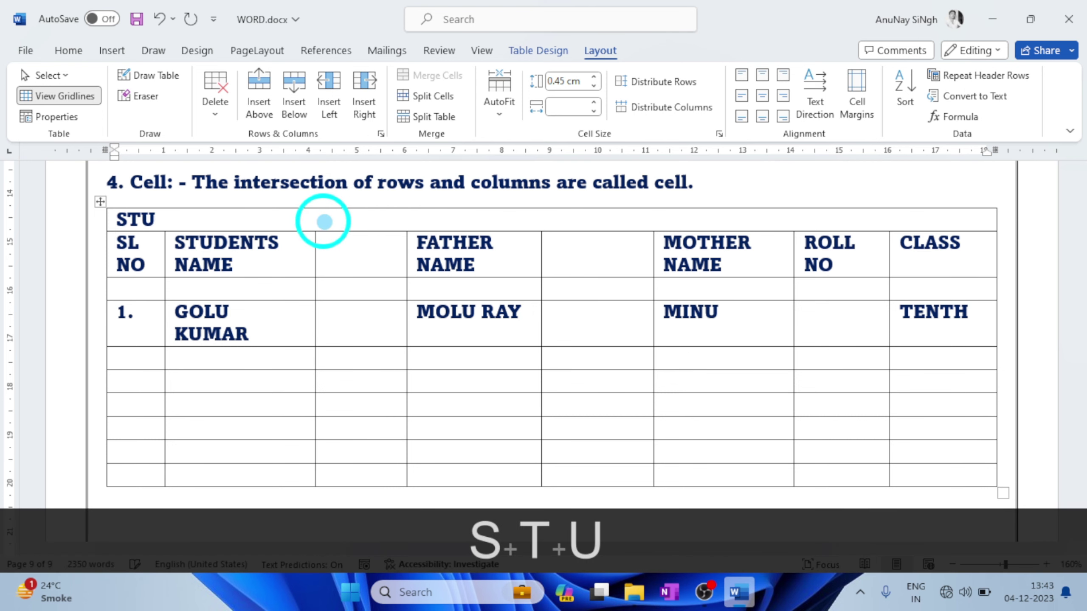
pyautogui.write('DENTS')
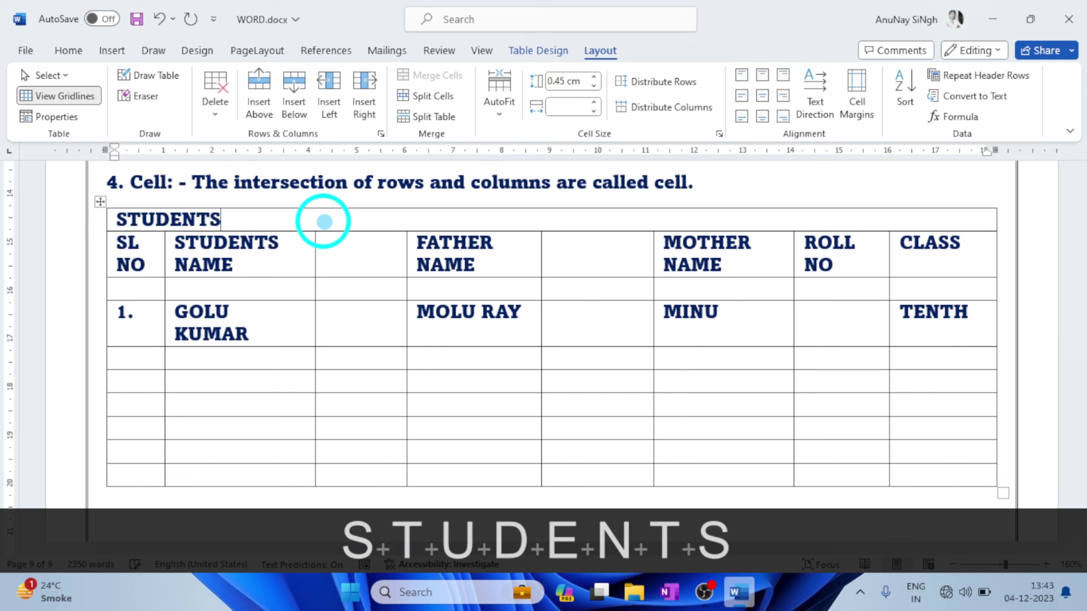
pyautogui.write(' REPORT')
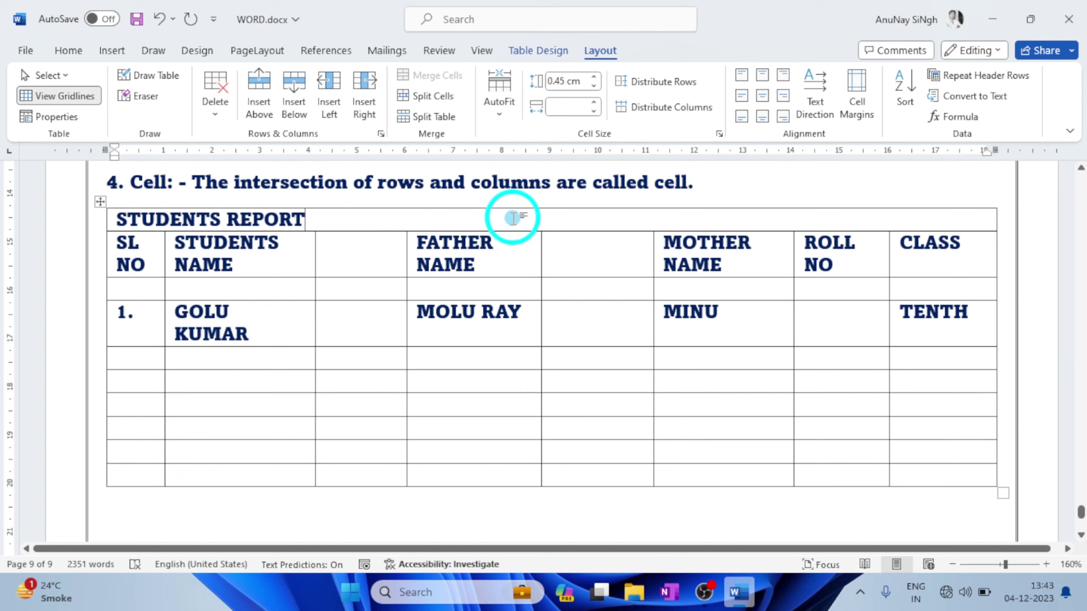
pyautogui.click(69, 53)
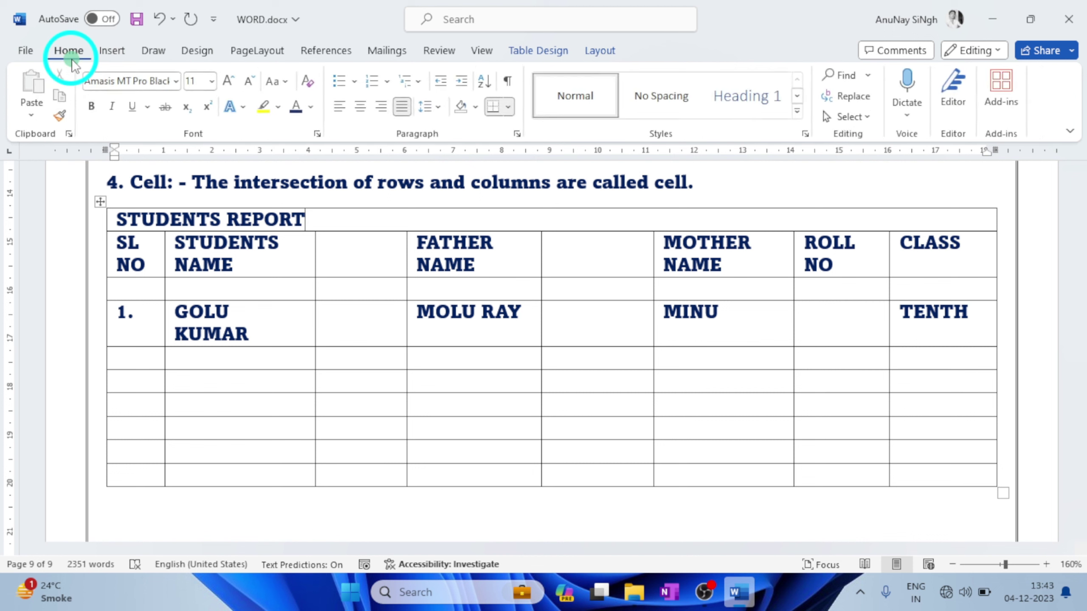
pyautogui.click(364, 107)
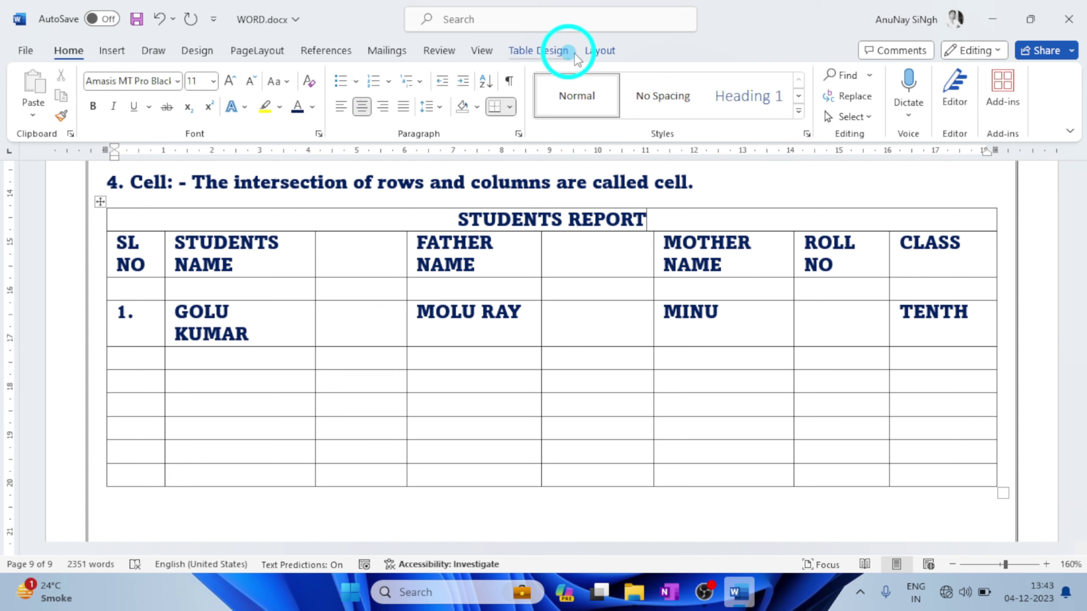
# Align the STUDENTS REPORT title to the top left of its merged cell.
pyautogui.click(616, 52)
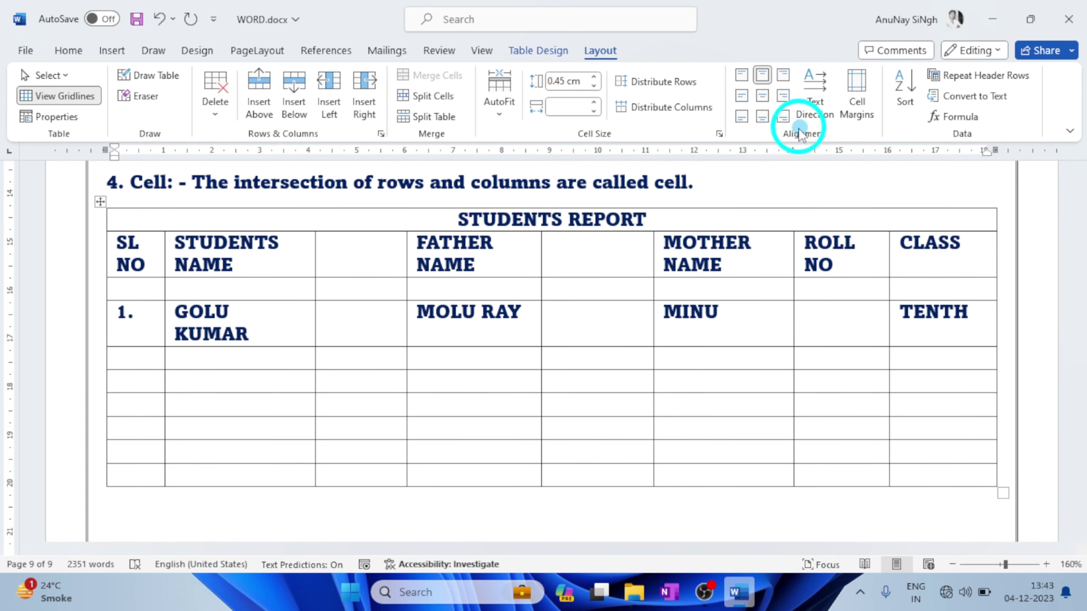
pyautogui.click(747, 81)
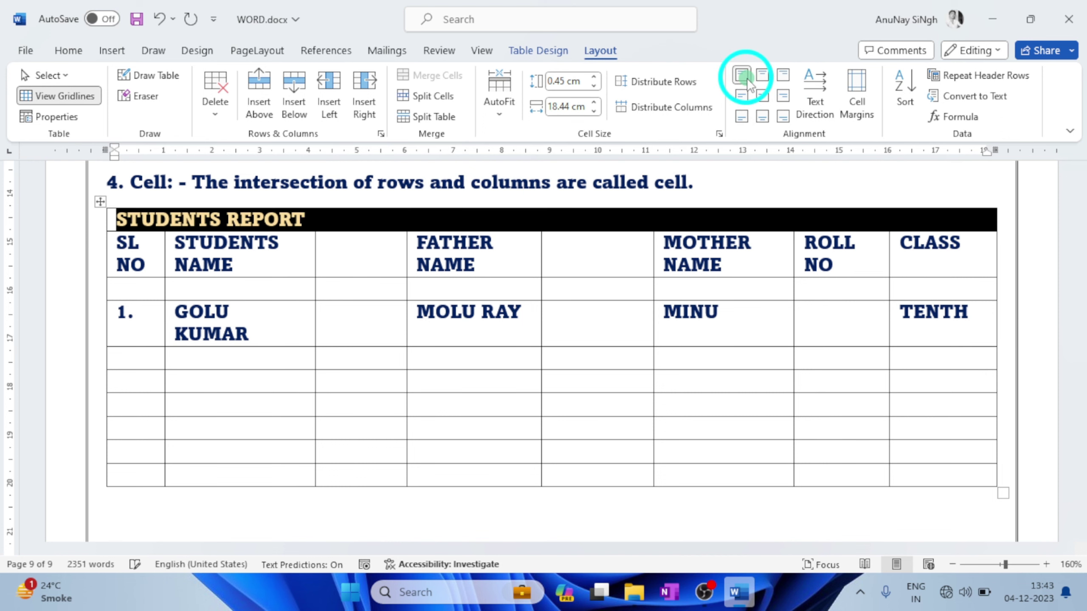
# Try top-centre and top-right alignment on the STUDENTS REPORT title and finish with it centred in its merged cell.
pyautogui.click(763, 80)
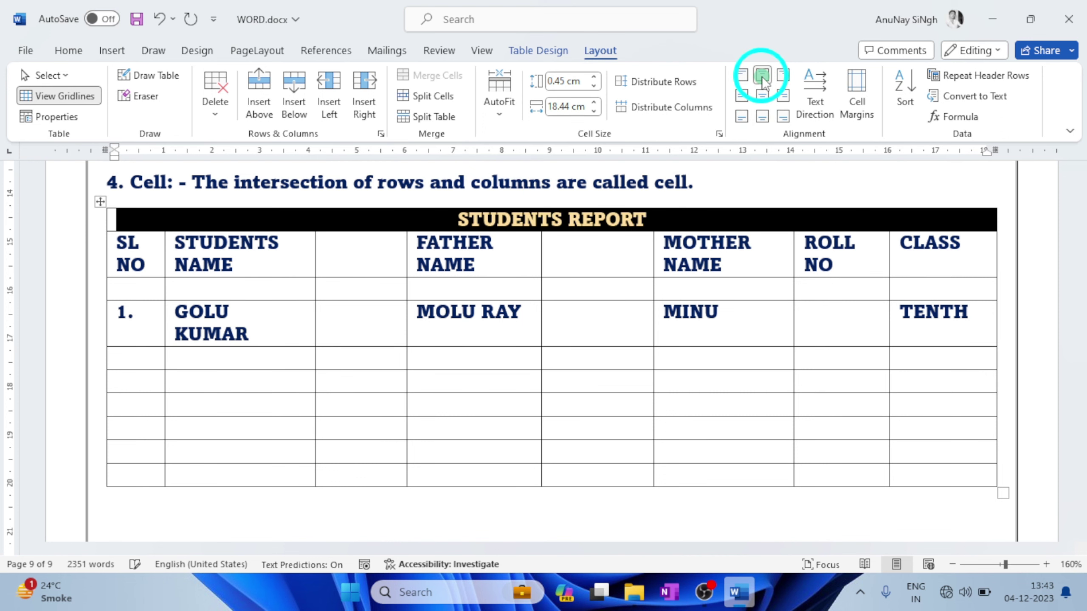
pyautogui.click(785, 78)
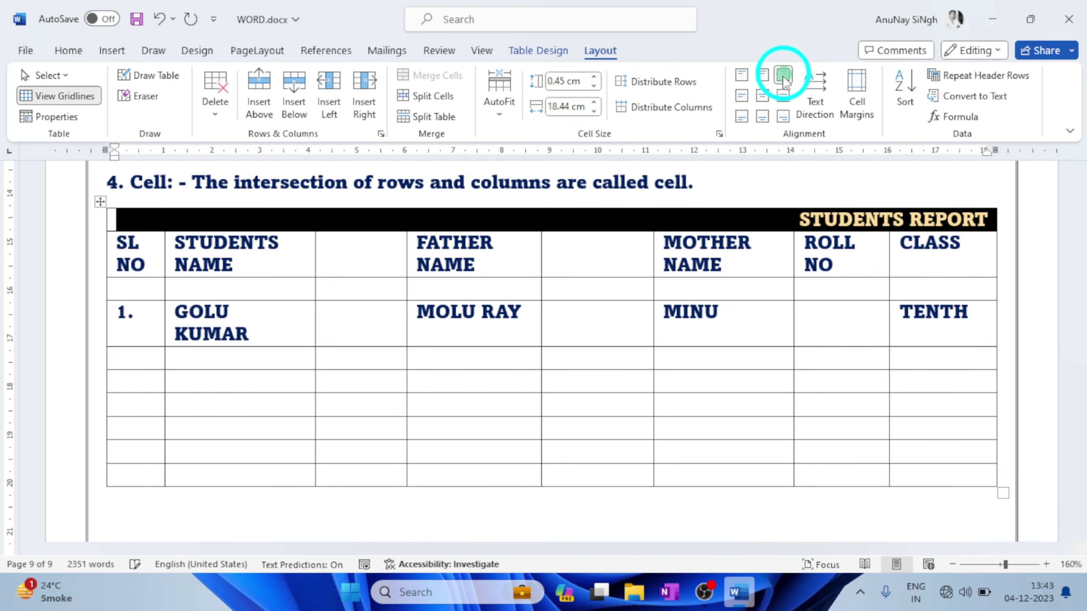
pyautogui.click(762, 94)
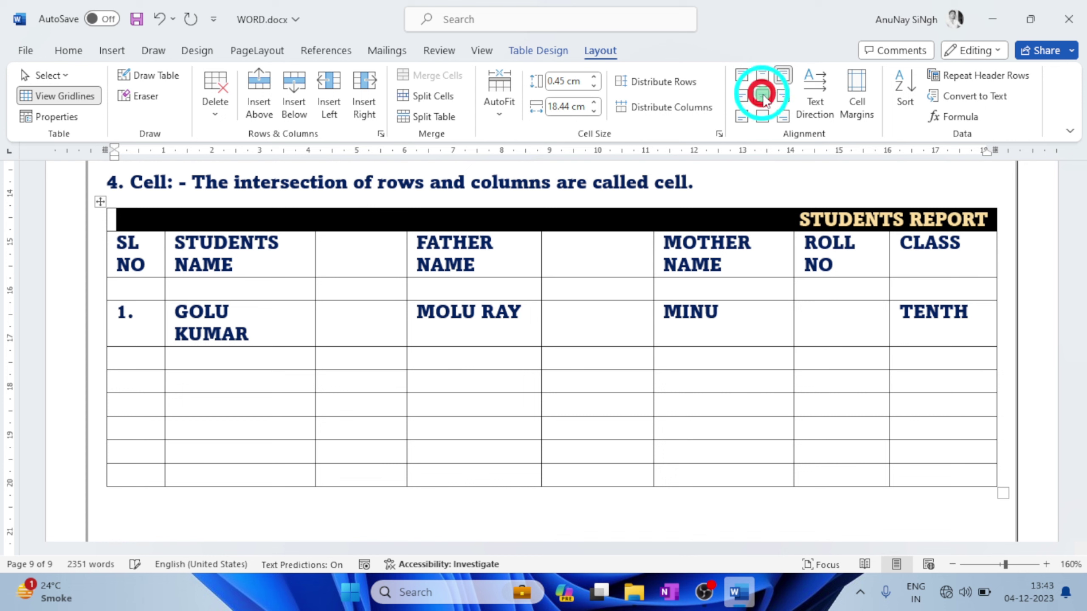
pyautogui.click(678, 216)
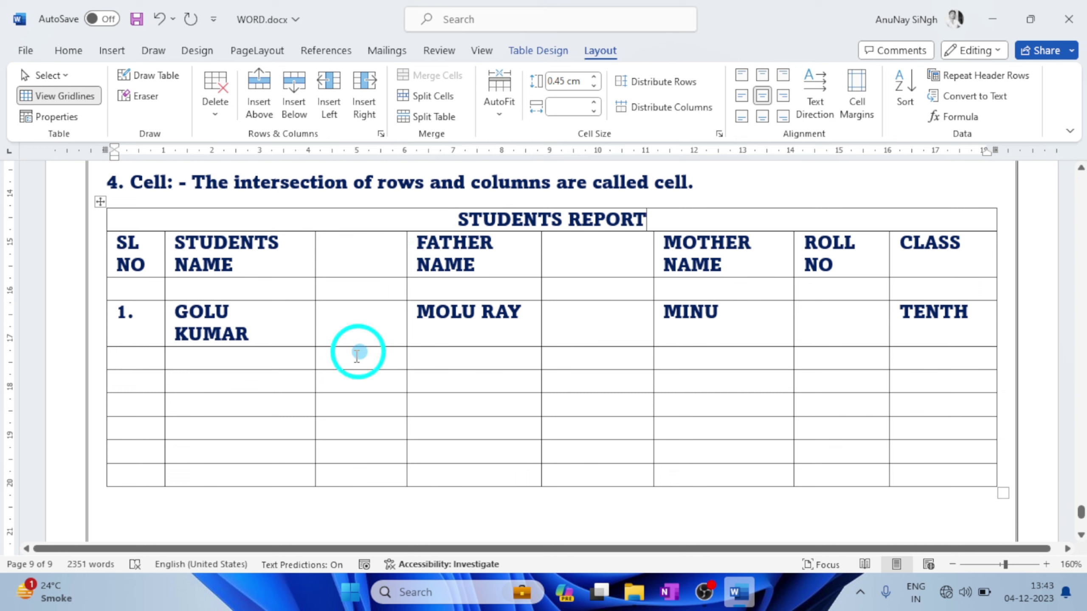
pyautogui.click(458, 324)
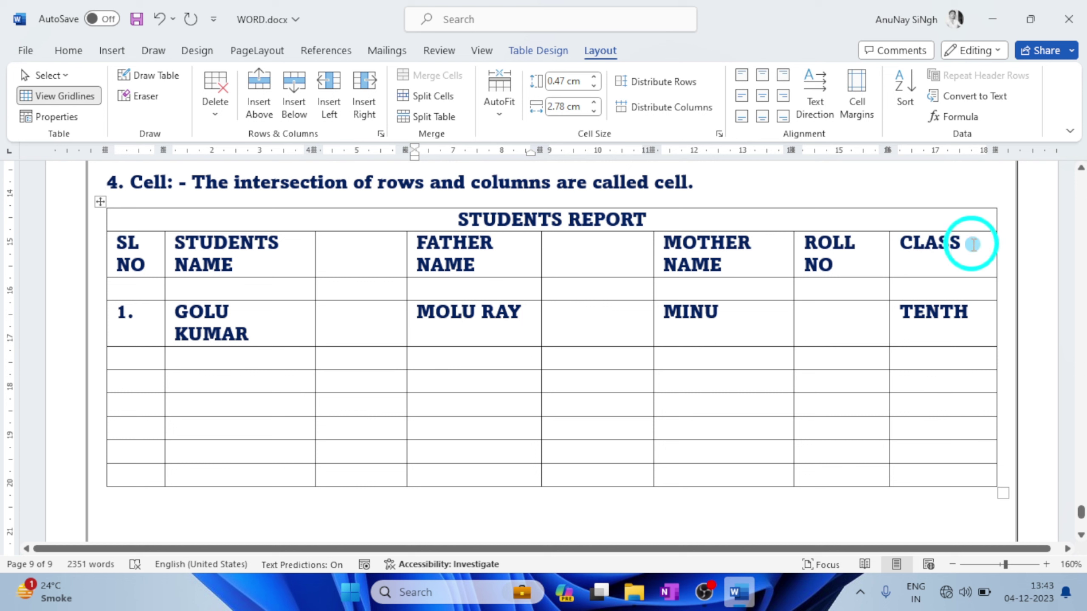
pyautogui.doubleClick(907, 248)
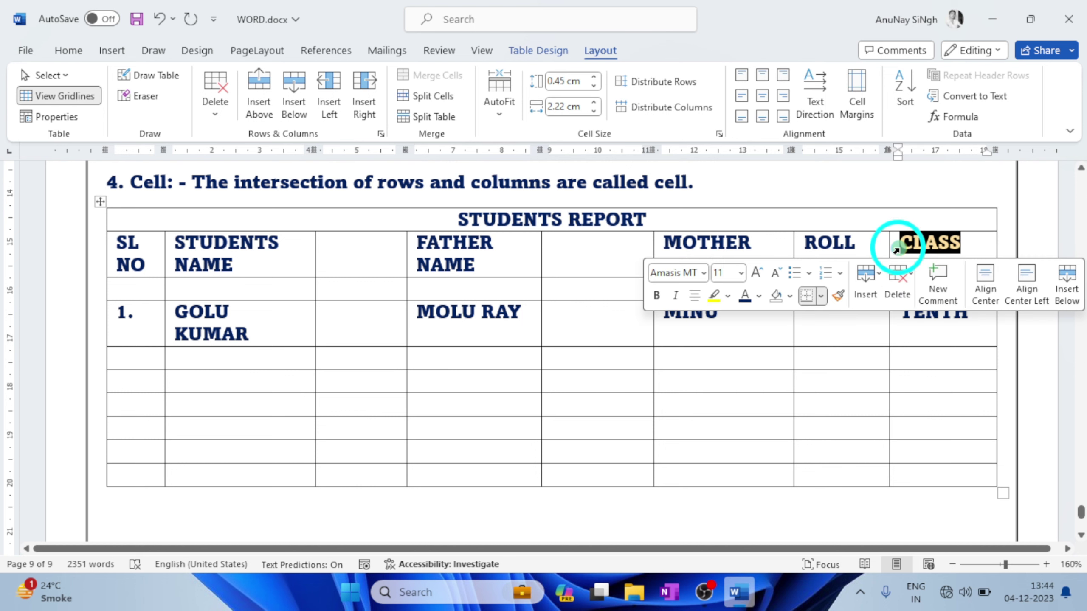
pyautogui.click(955, 252)
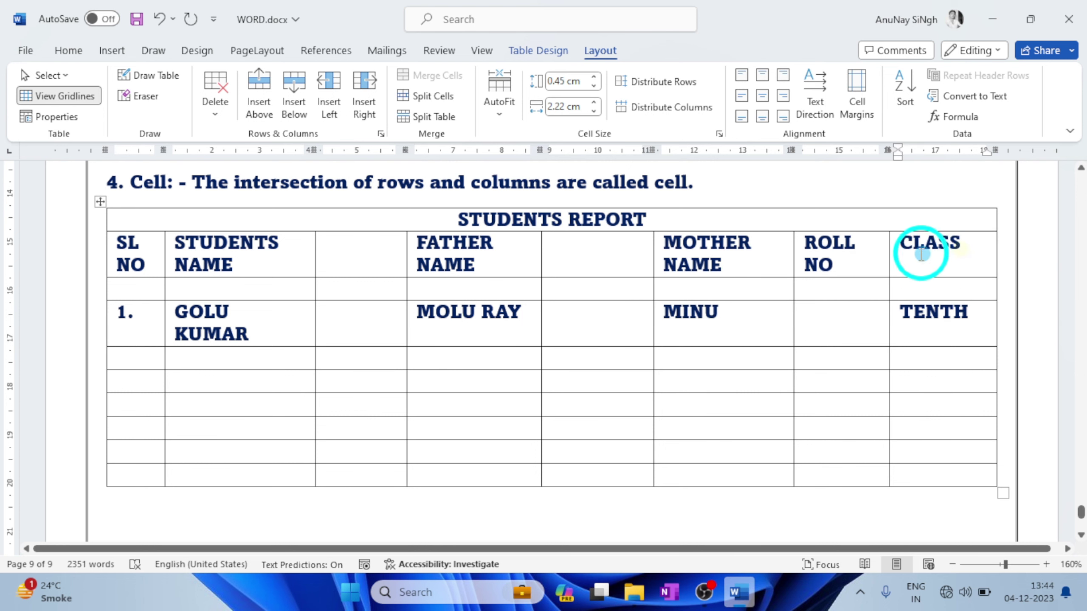
pyautogui.click(975, 261)
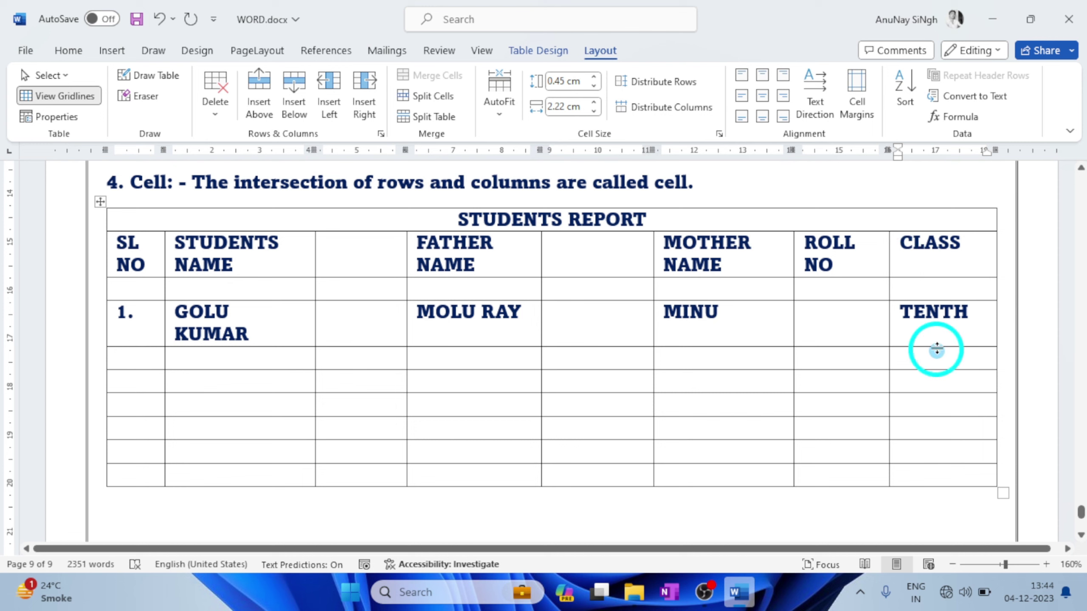
pyautogui.click(958, 329)
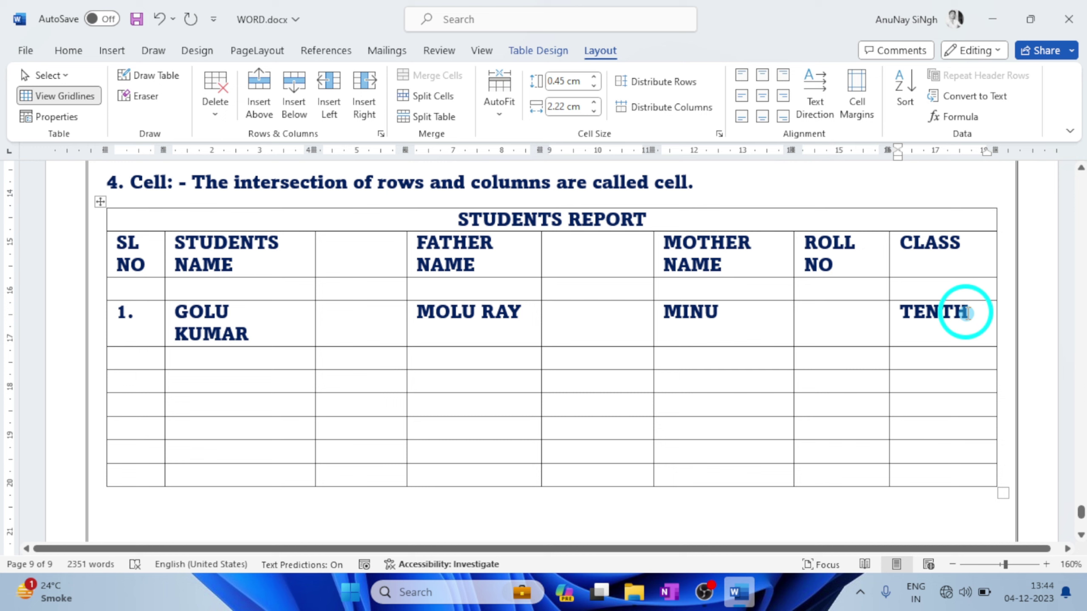
pyautogui.click(957, 252)
pyautogui.moveTo(945, 251); pyautogui.dragTo(904, 248)
pyautogui.click(967, 243)
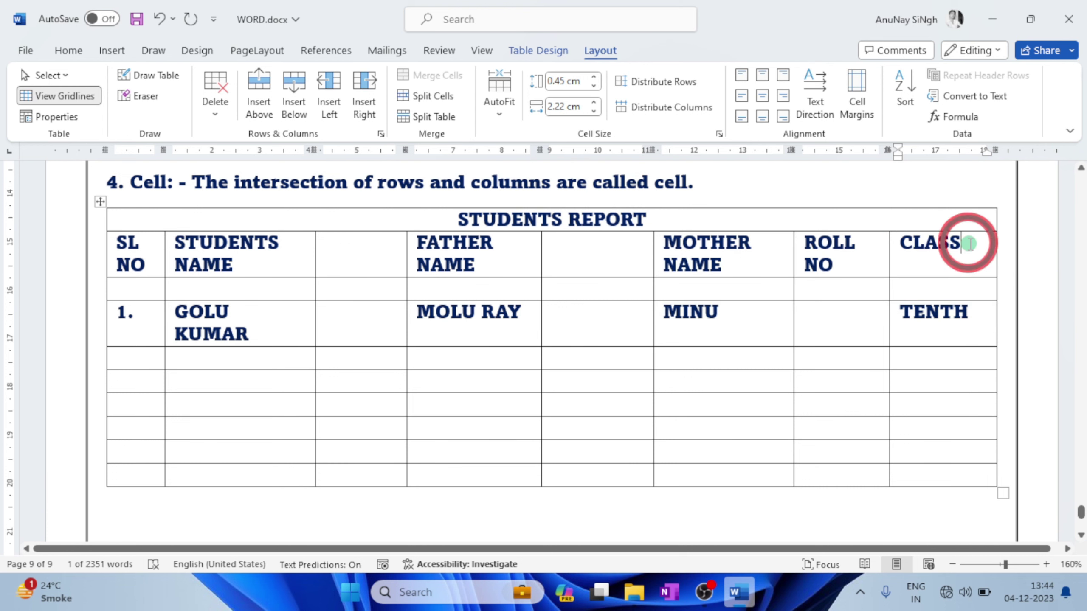
# Try splitting the whole CLASS column into 2 columns and 9 rows with the cells merged before the split, and undo it.
pyautogui.moveTo(969, 244); pyautogui.dragTo(950, 478)
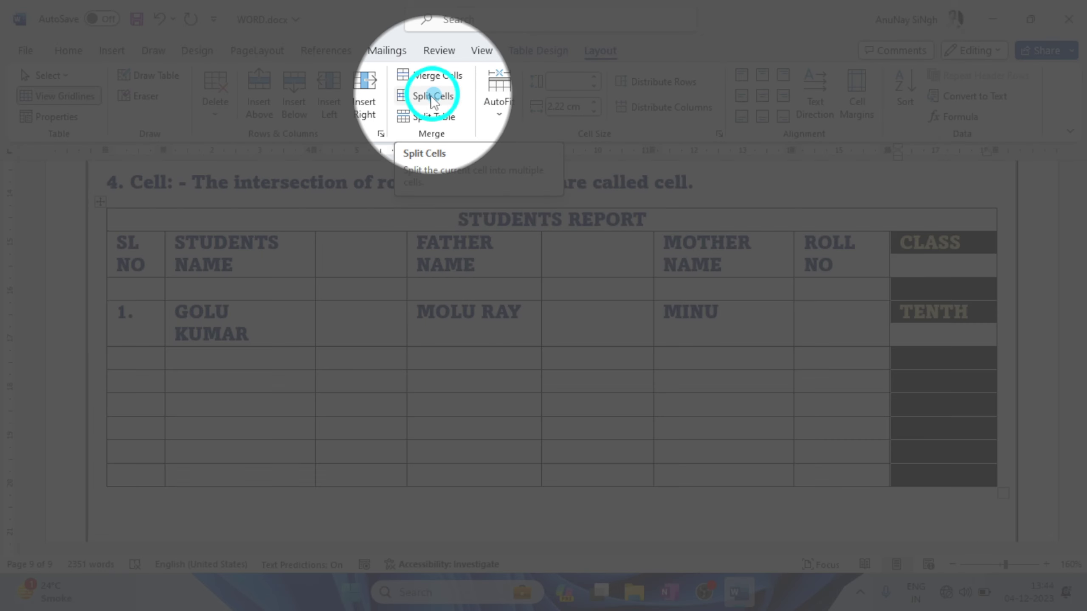
pyautogui.click(430, 97)
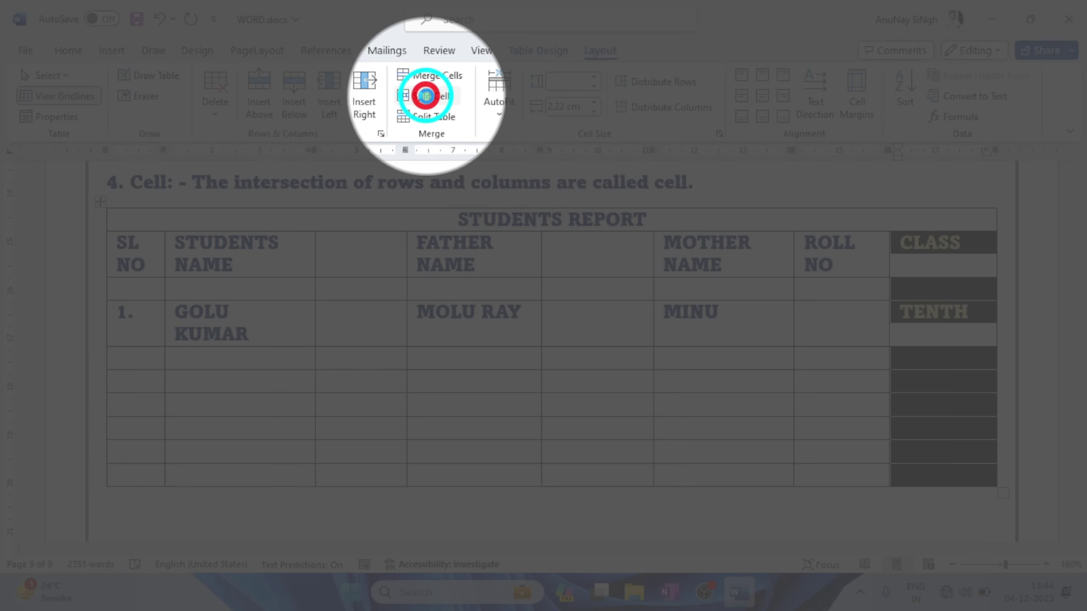
pyautogui.moveTo(305, 196); pyautogui.dragTo(352, 196)
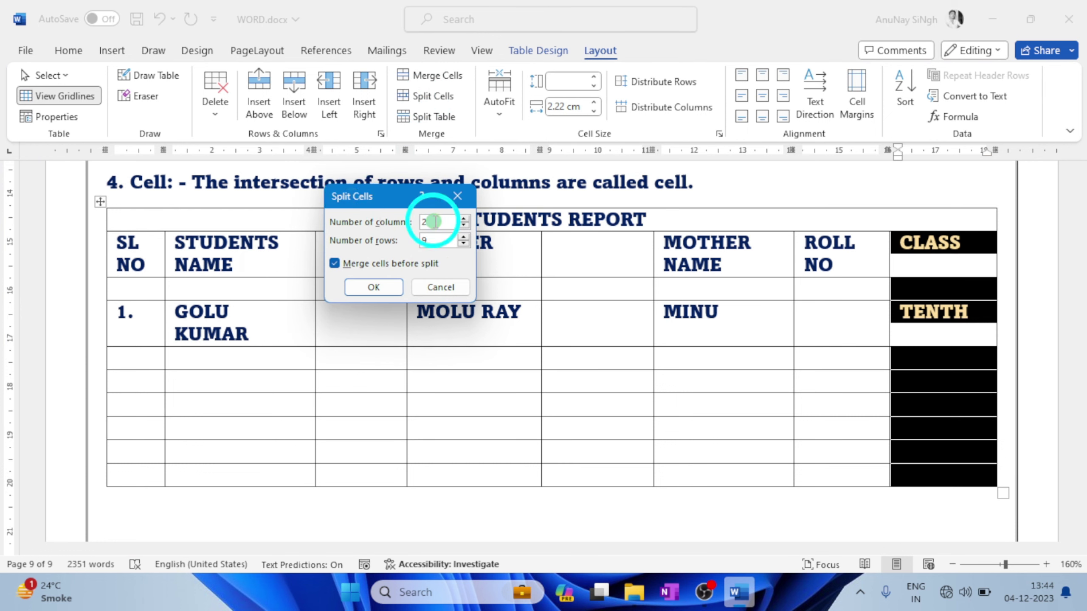
pyautogui.doubleClick(430, 240)
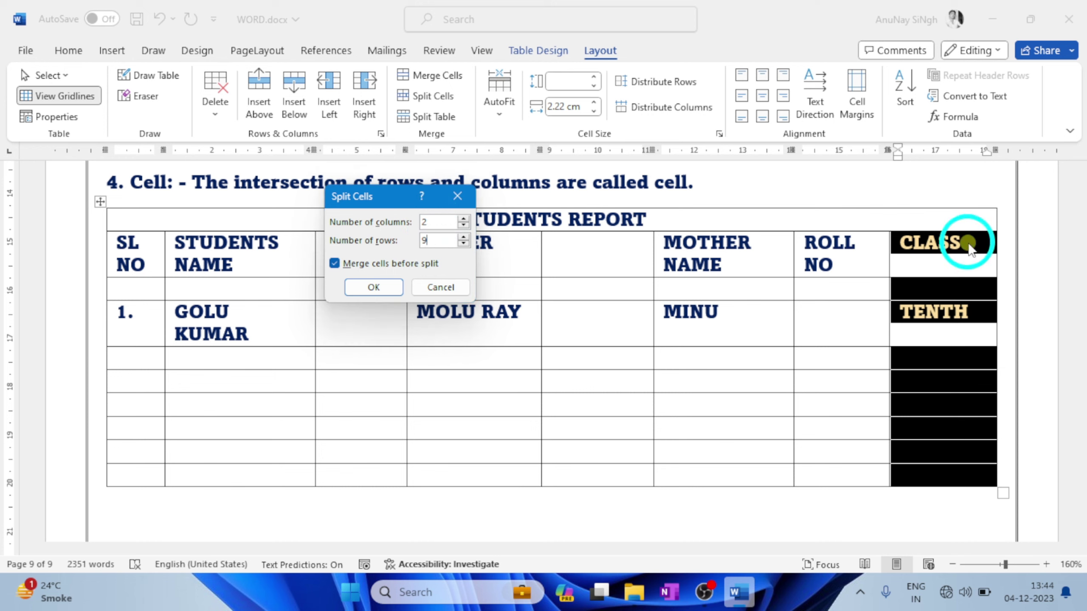
pyautogui.click(965, 335)
pyautogui.click(951, 446)
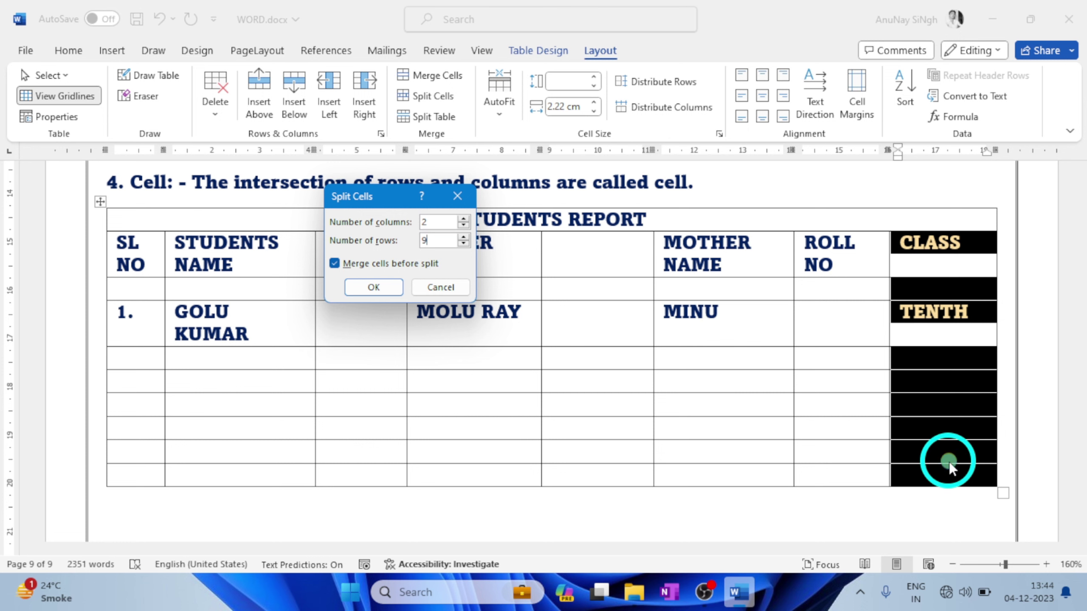
pyautogui.click(373, 288)
pyautogui.click(986, 340)
pyautogui.click(949, 277)
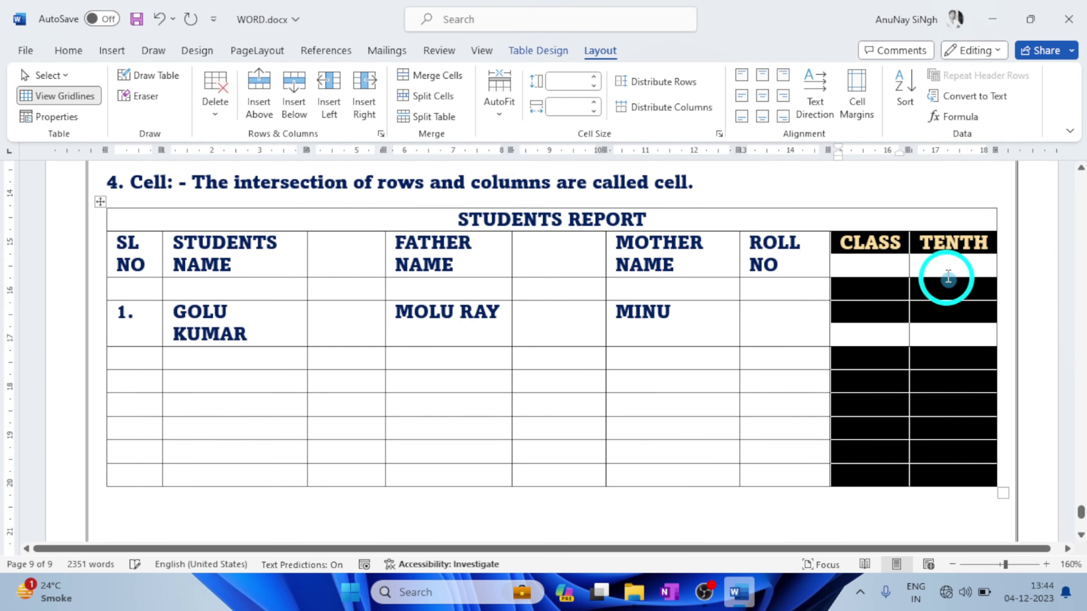
pyautogui.click(947, 276)
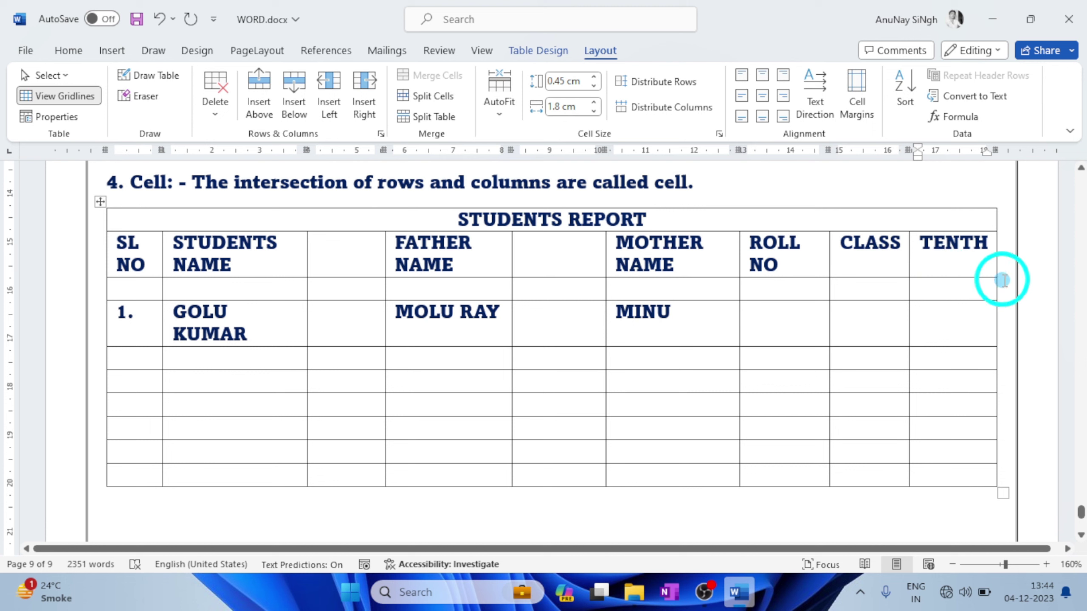
pyautogui.hotkey('ctrl', 'z')
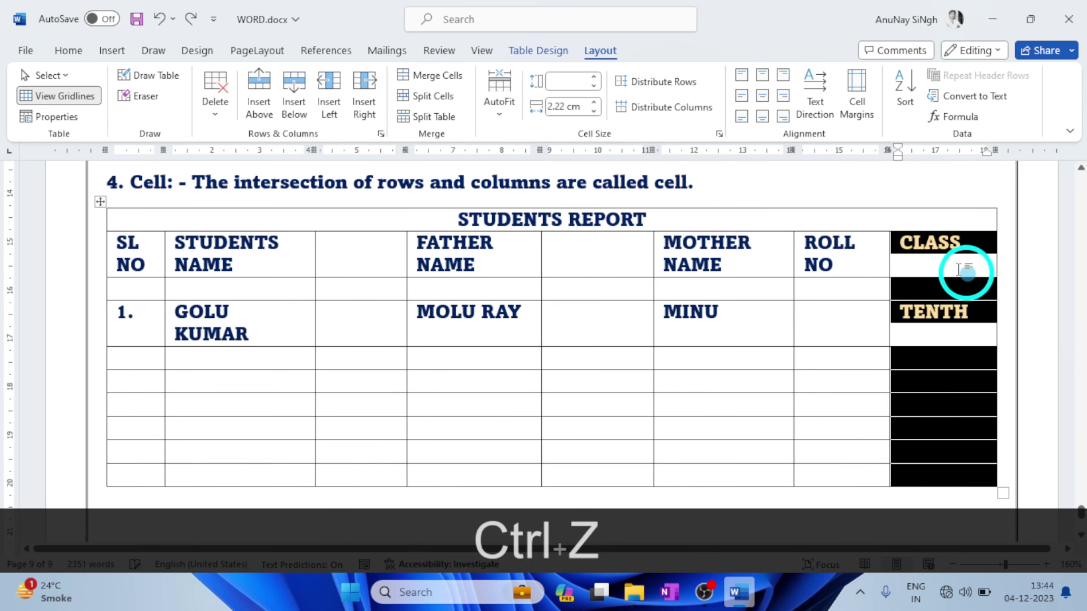
# Delete the entry TENTH from the CLASS cell of student row 1.
pyautogui.click(936, 316)
pyautogui.moveTo(971, 311); pyautogui.dragTo(887, 317)
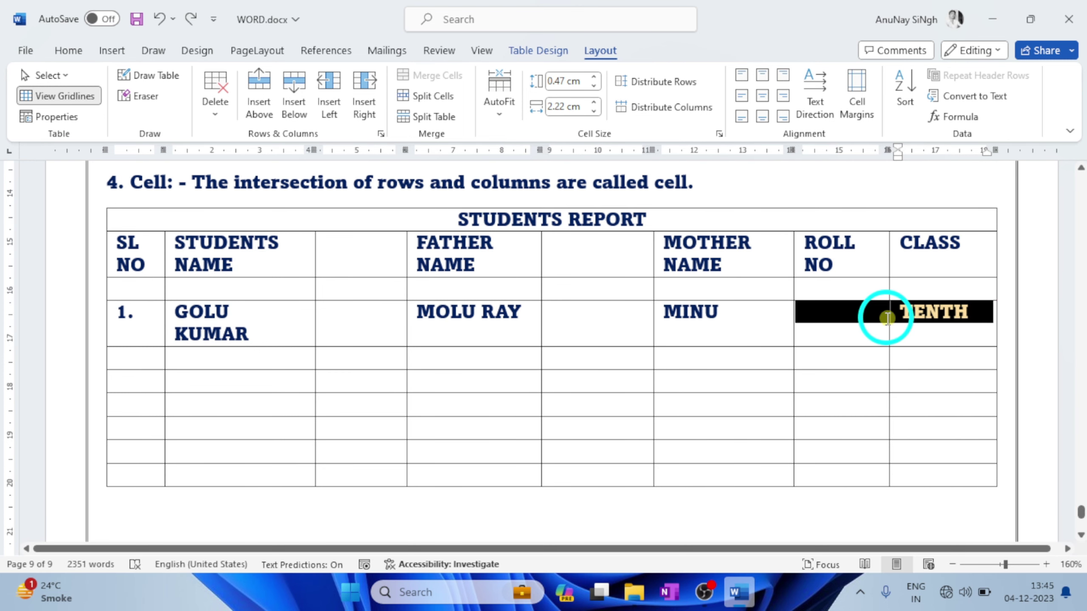
pyautogui.press('Delete')
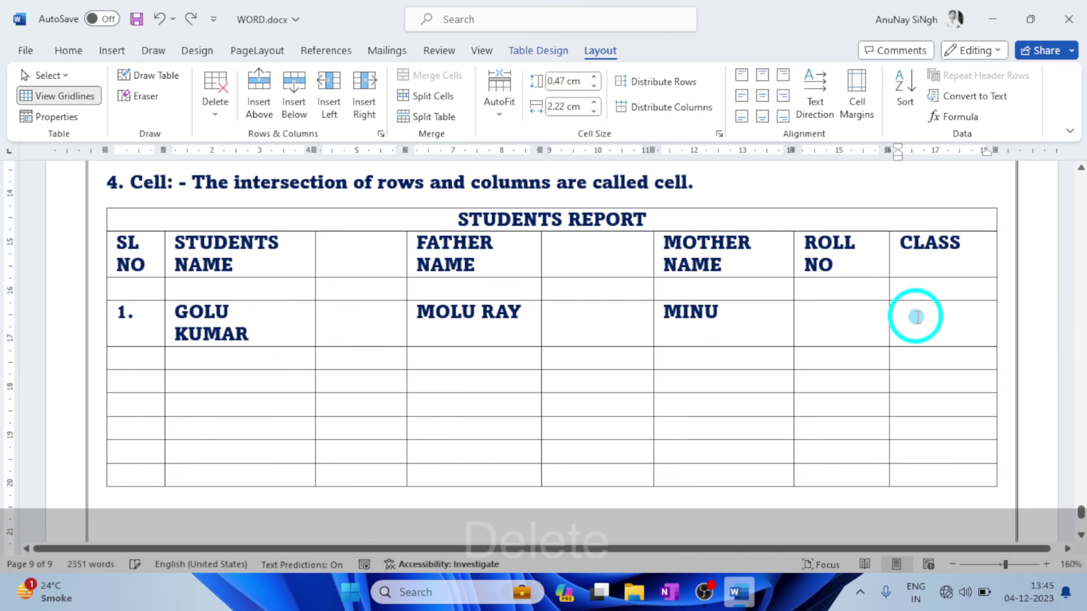
# Split the CLASS column, now without its TENTH entry, into 2 columns and 9 rows and undo the split.
pyautogui.moveTo(915, 254); pyautogui.dragTo(933, 479)
pyautogui.click(428, 96)
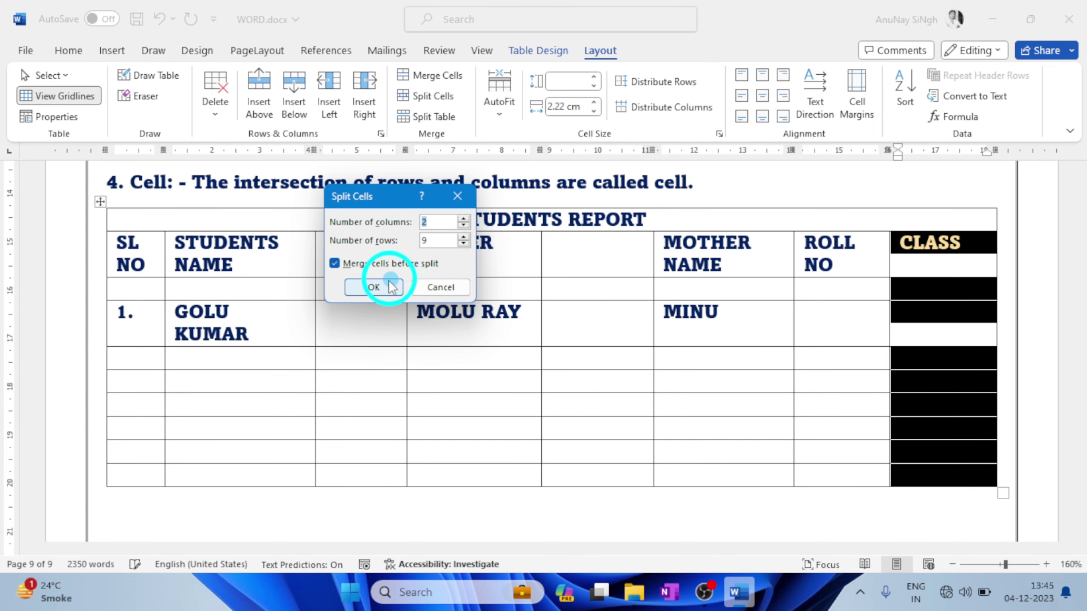
pyautogui.click(374, 288)
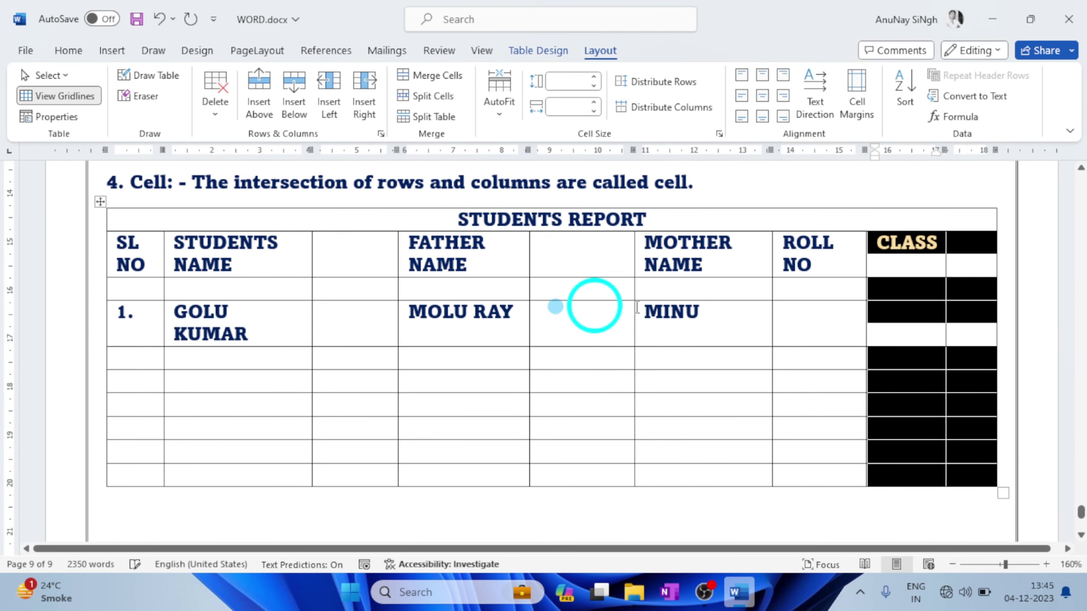
pyautogui.click(896, 272)
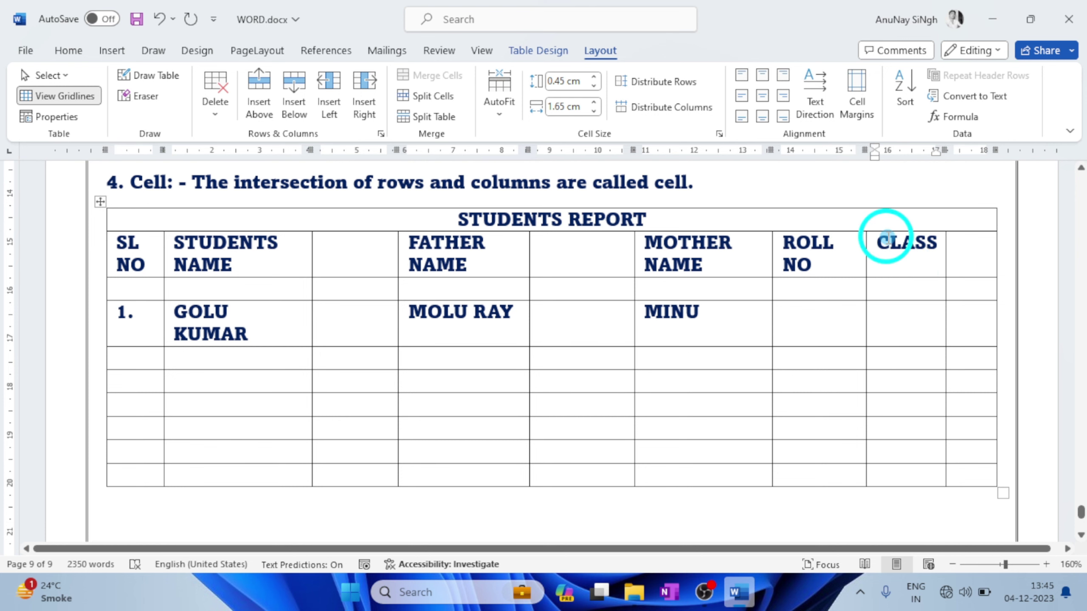
pyautogui.hotkey('ctrl', 'z')
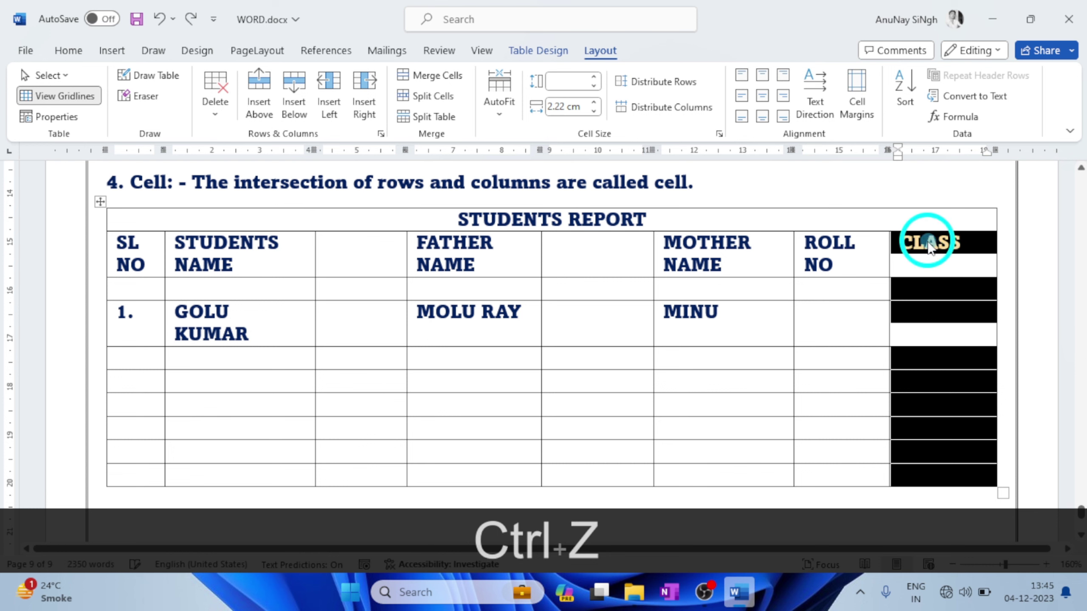
pyautogui.click(923, 247)
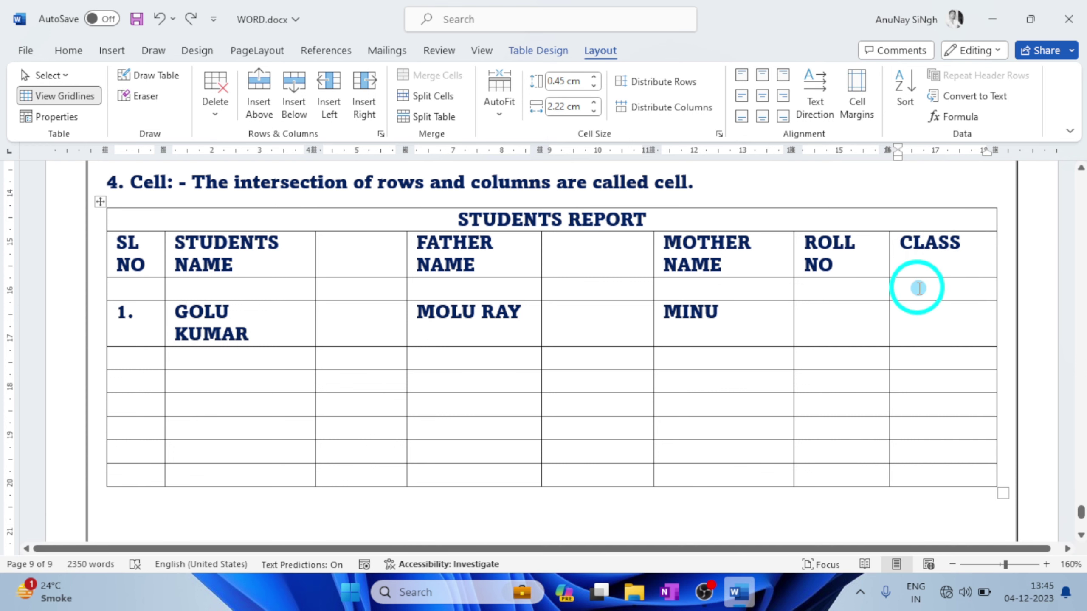
# Split only the CLASS heading cell into 1 column and 2 rows.
pyautogui.moveTo(899, 245); pyautogui.dragTo(980, 238)
pyautogui.click(978, 241)
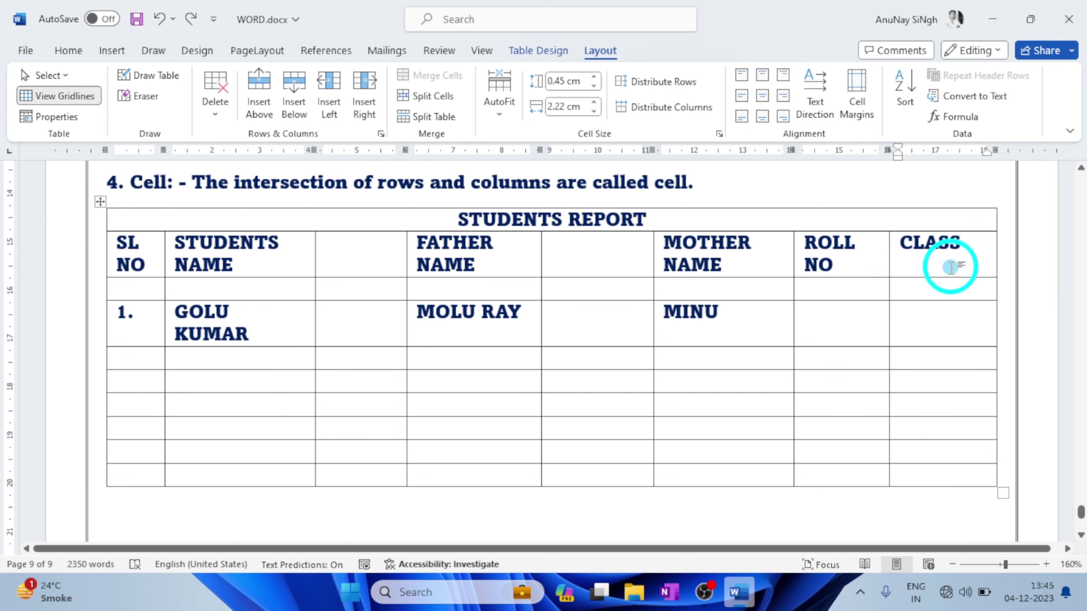
pyautogui.click(445, 96)
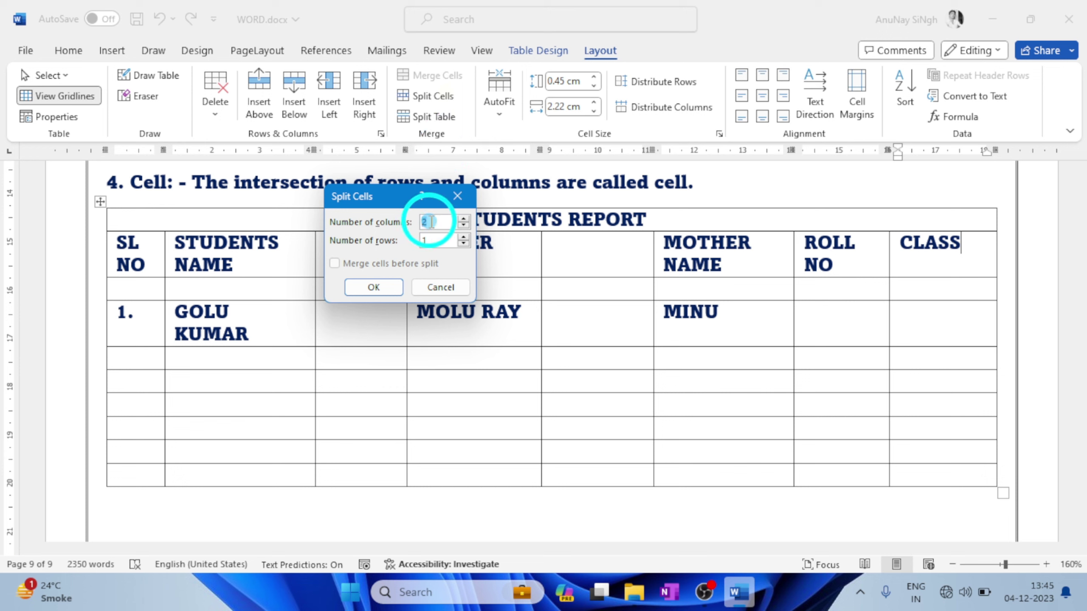
pyautogui.write('1')
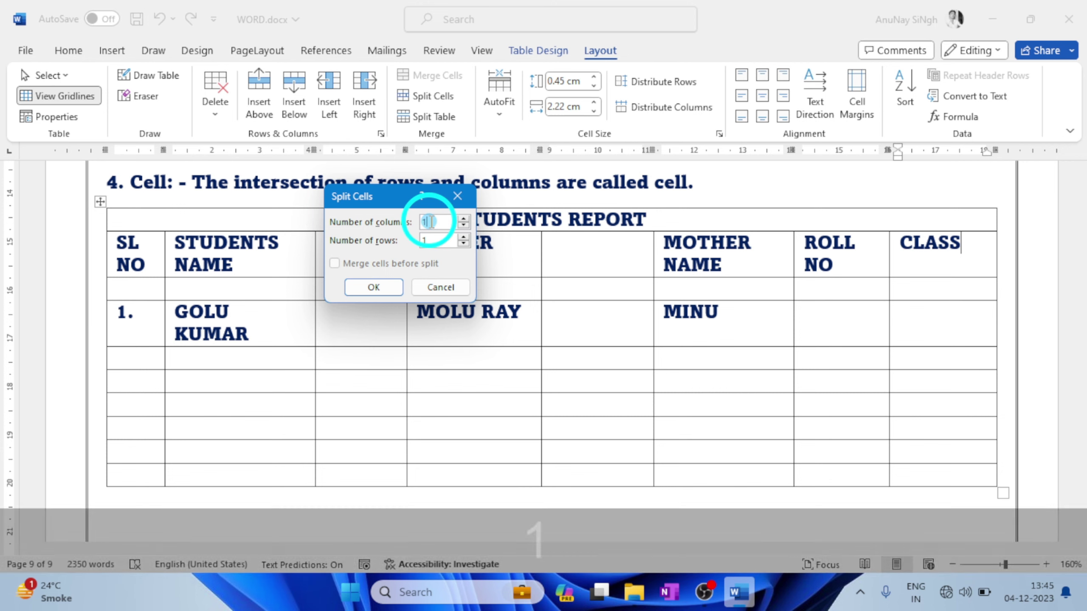
pyautogui.press('Tab')
pyautogui.write('2')
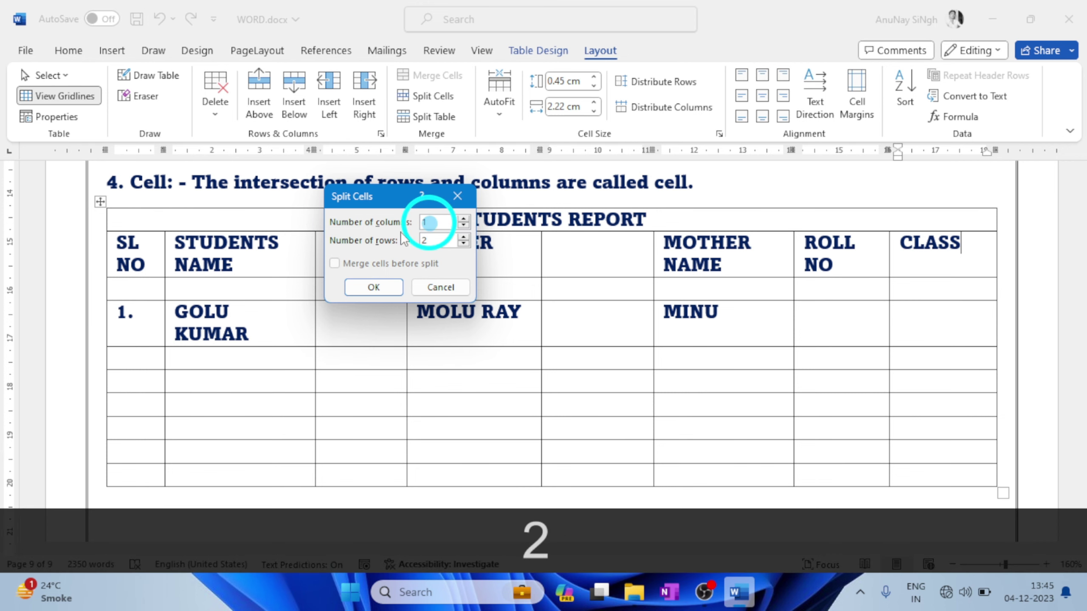
pyautogui.click(373, 287)
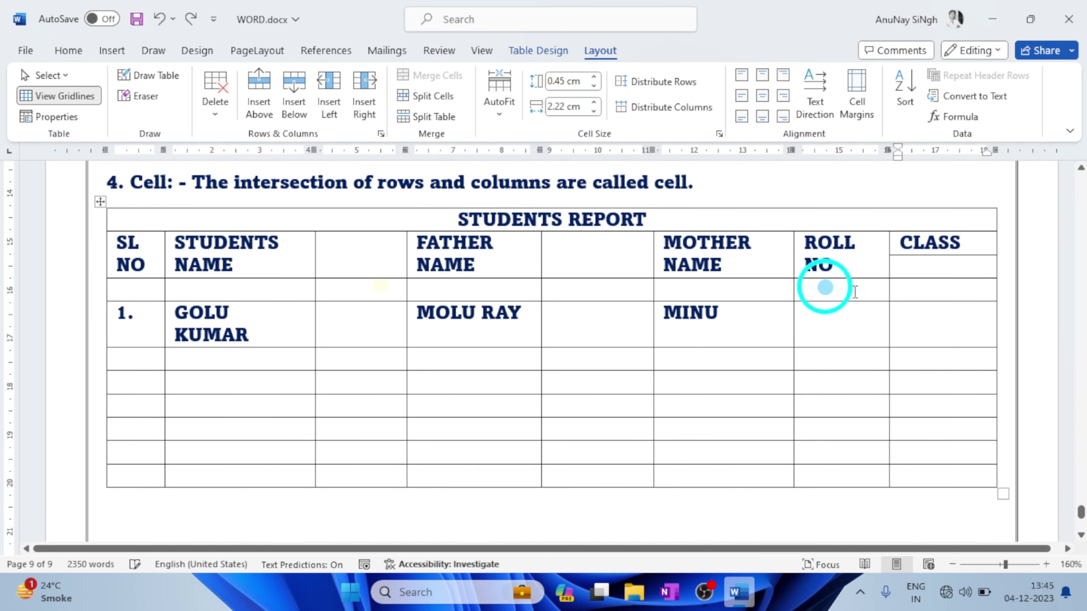
pyautogui.moveTo(903, 242); pyautogui.dragTo(903, 286)
pyautogui.click(920, 259)
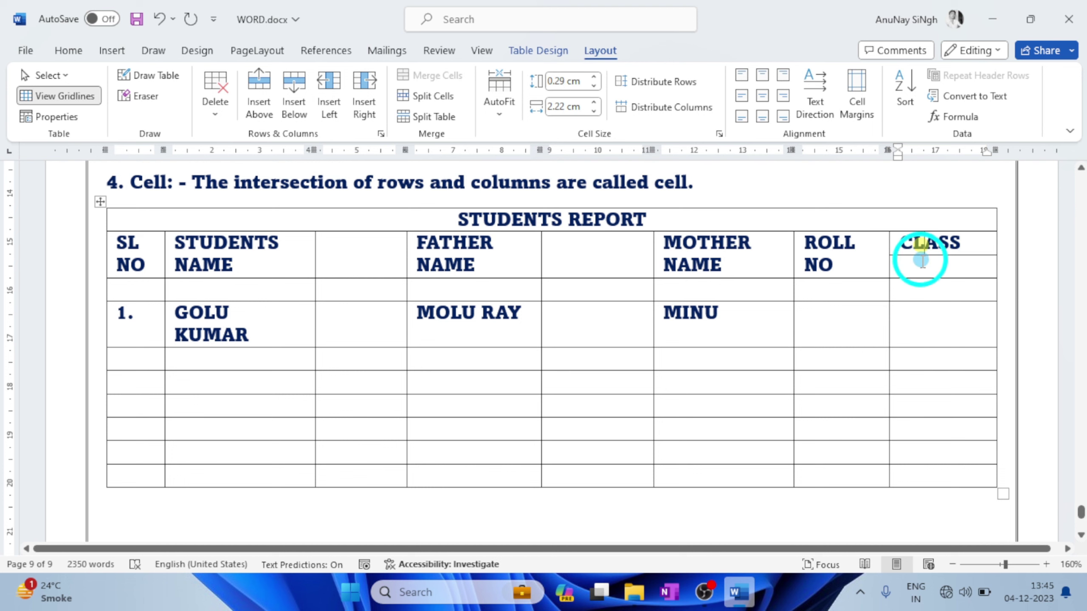
pyautogui.click(927, 251)
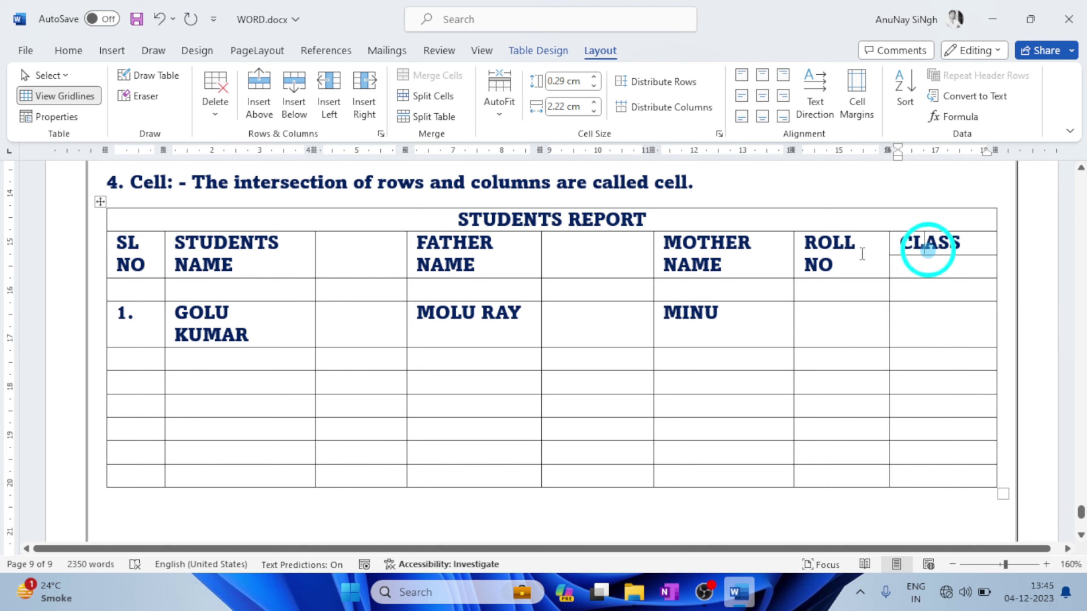
# Split the cells below the CLASS heading into 2 columns, with the cells merged before the split.
pyautogui.moveTo(806, 236); pyautogui.dragTo(844, 266)
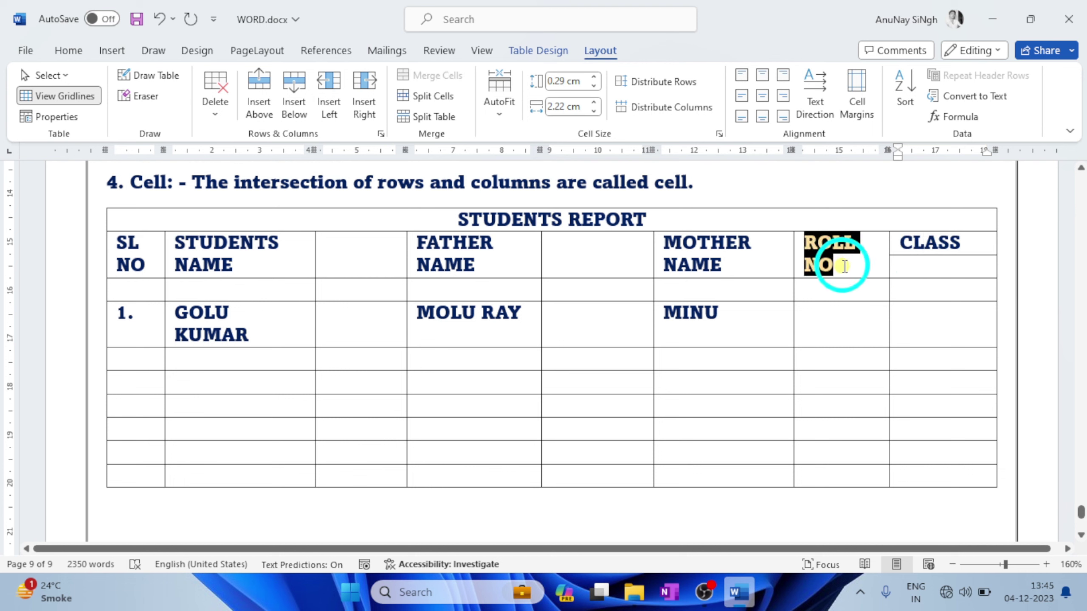
pyautogui.click(904, 244)
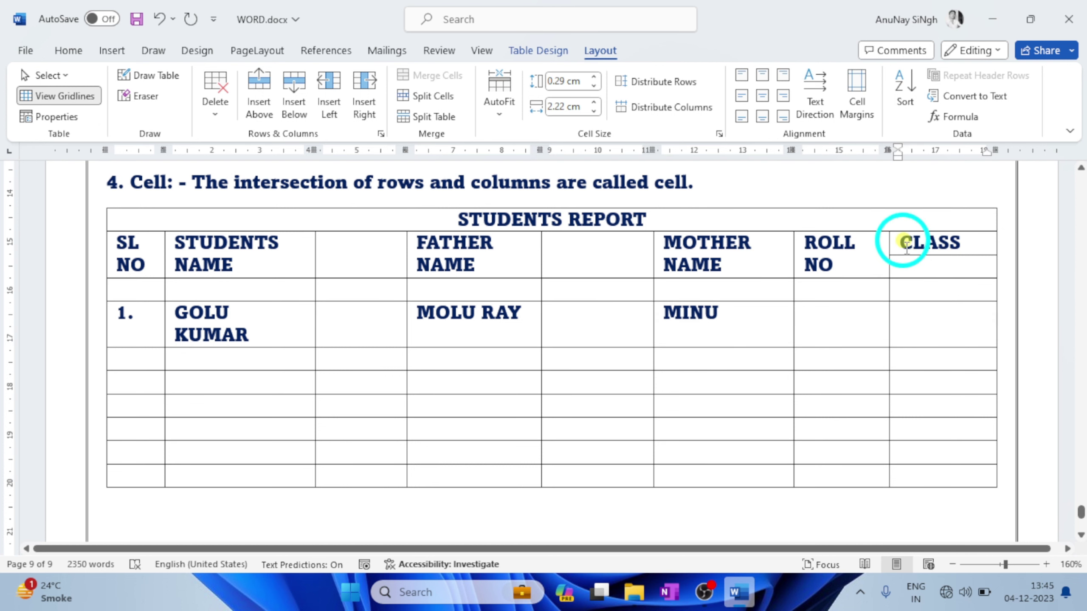
pyautogui.moveTo(906, 245); pyautogui.dragTo(926, 471)
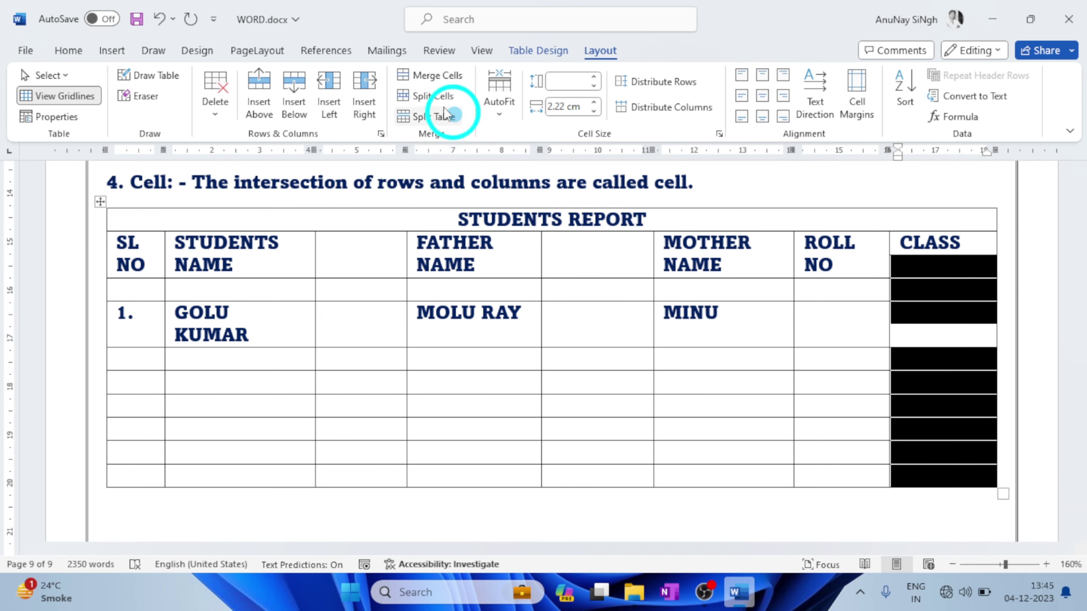
pyautogui.click(434, 98)
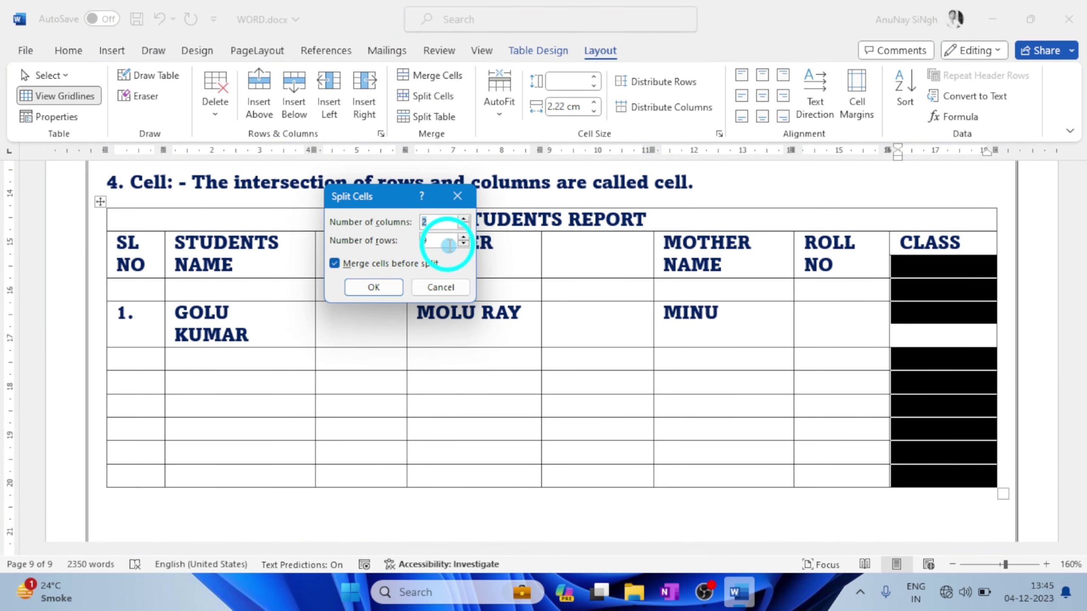
pyautogui.click(374, 287)
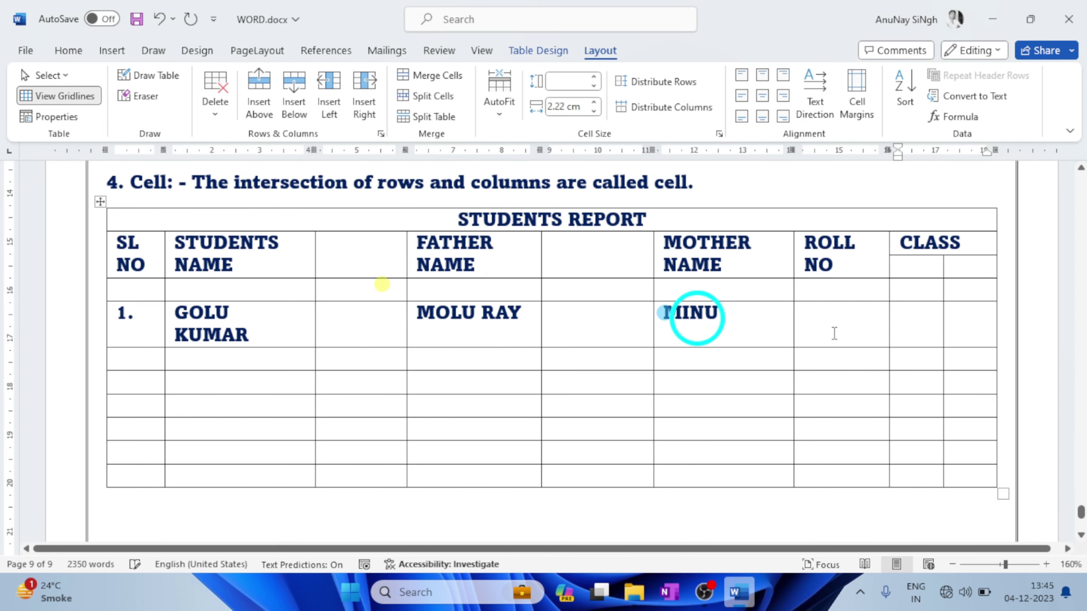
# Enter A and B as subheadings in the two cells directly beneath the CLASS heading.
pyautogui.click(916, 291)
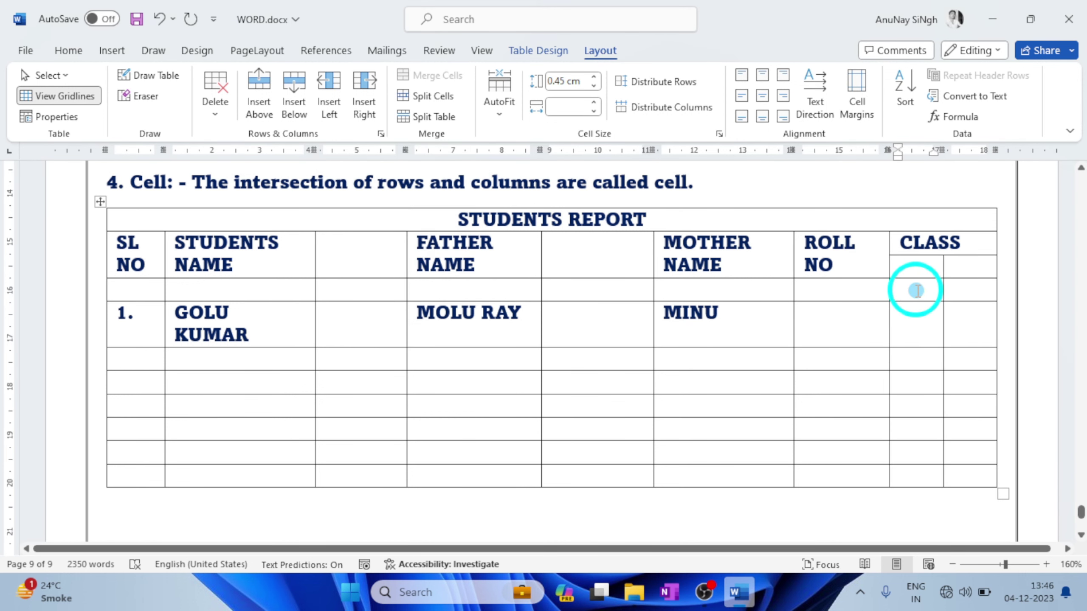
pyautogui.click(910, 267)
pyautogui.write('A')
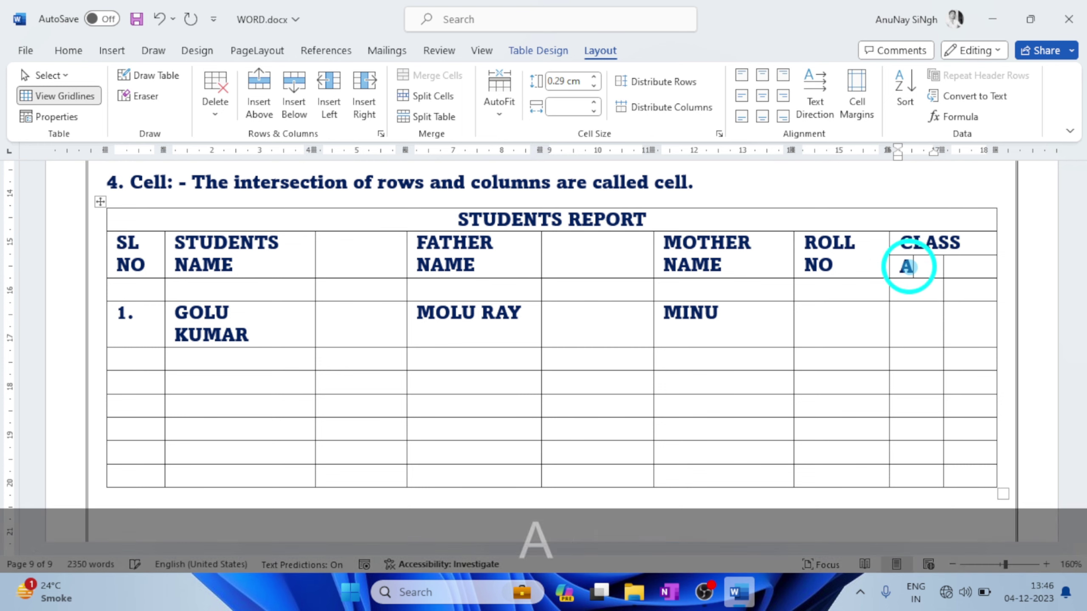
pyautogui.press('Tab')
pyautogui.write('B')
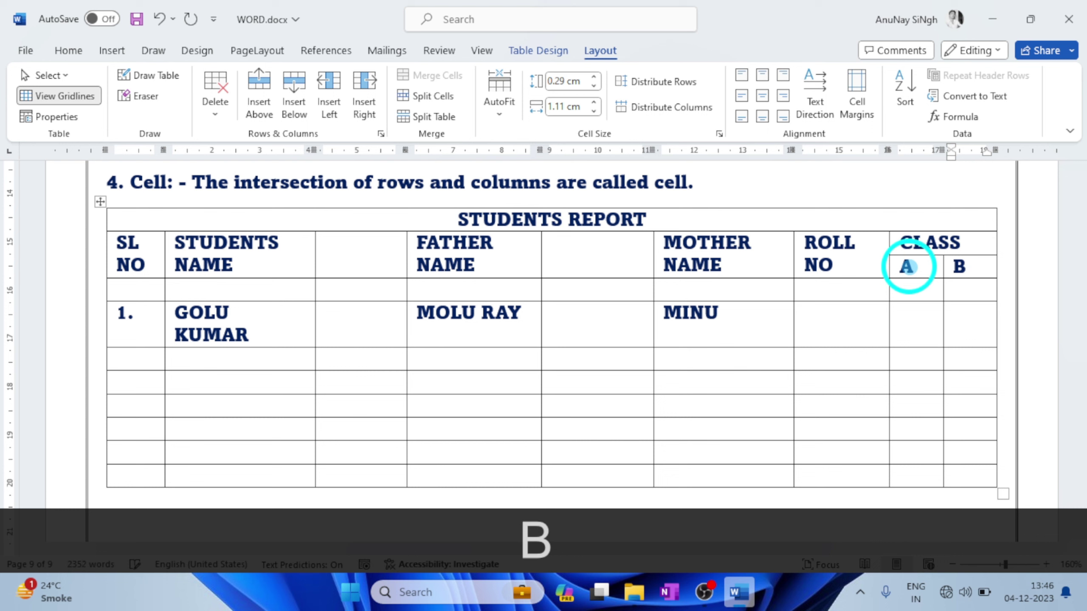
pyautogui.click(907, 292)
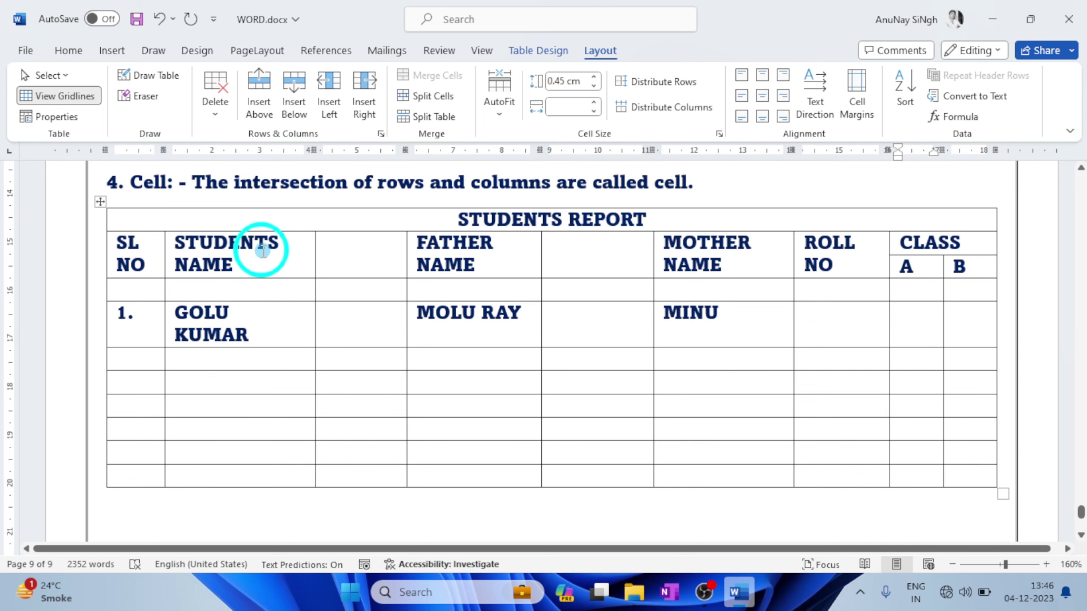
# Center the STUDENTS NAME heading horizontally within its cell.
pyautogui.moveTo(174, 242); pyautogui.dragTo(278, 257)
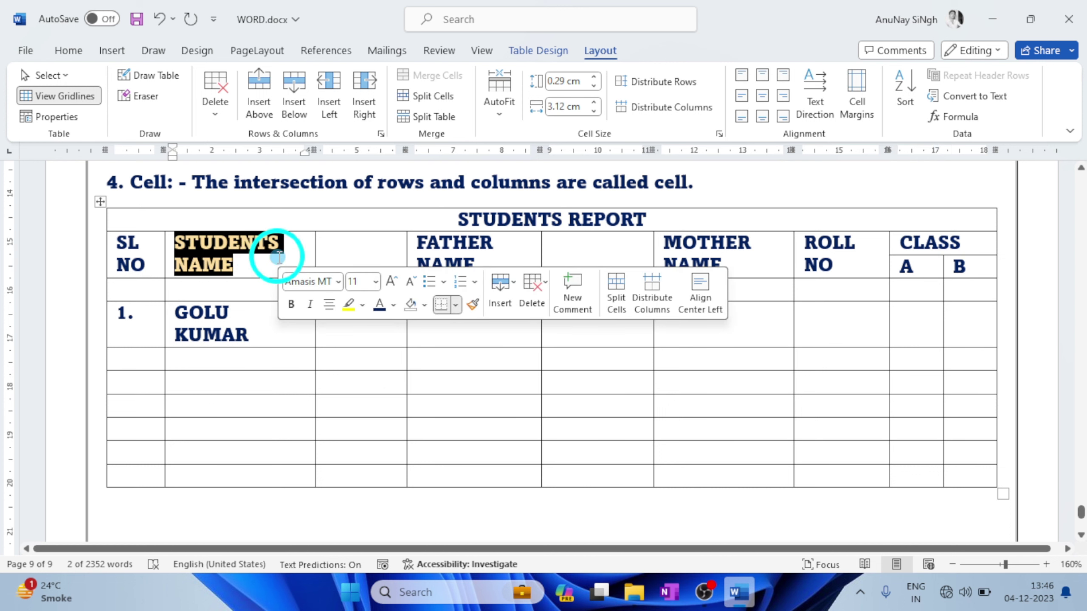
pyautogui.click(277, 259)
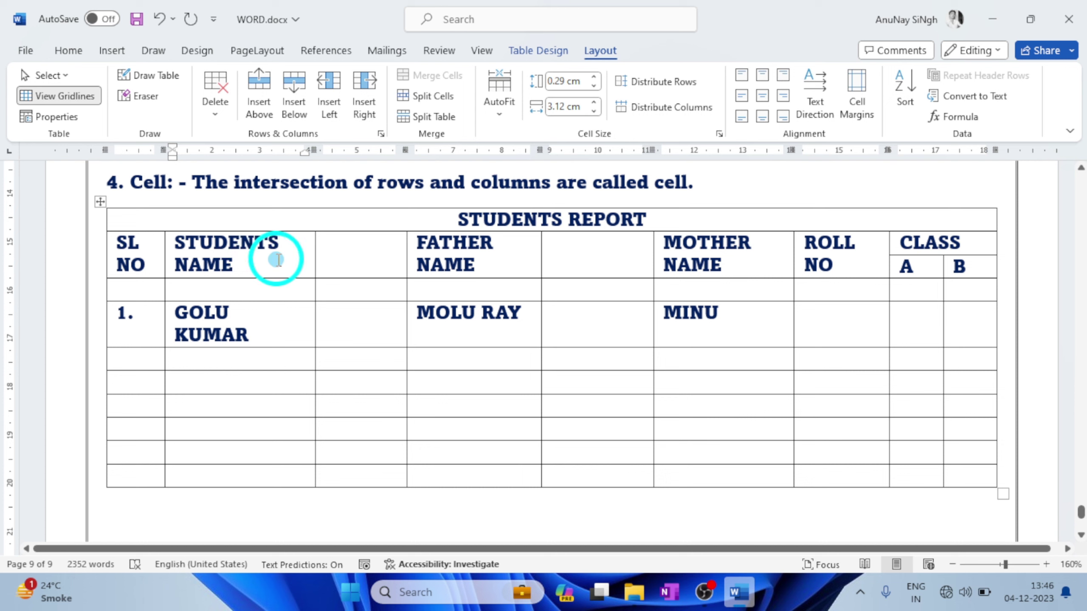
pyautogui.click(168, 247)
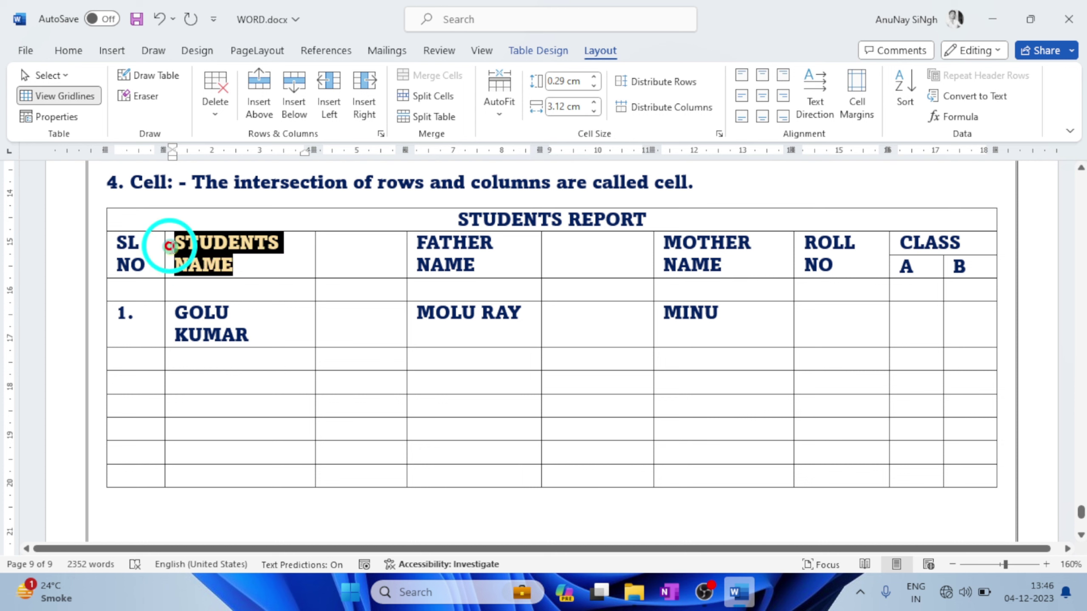
pyautogui.click(195, 240)
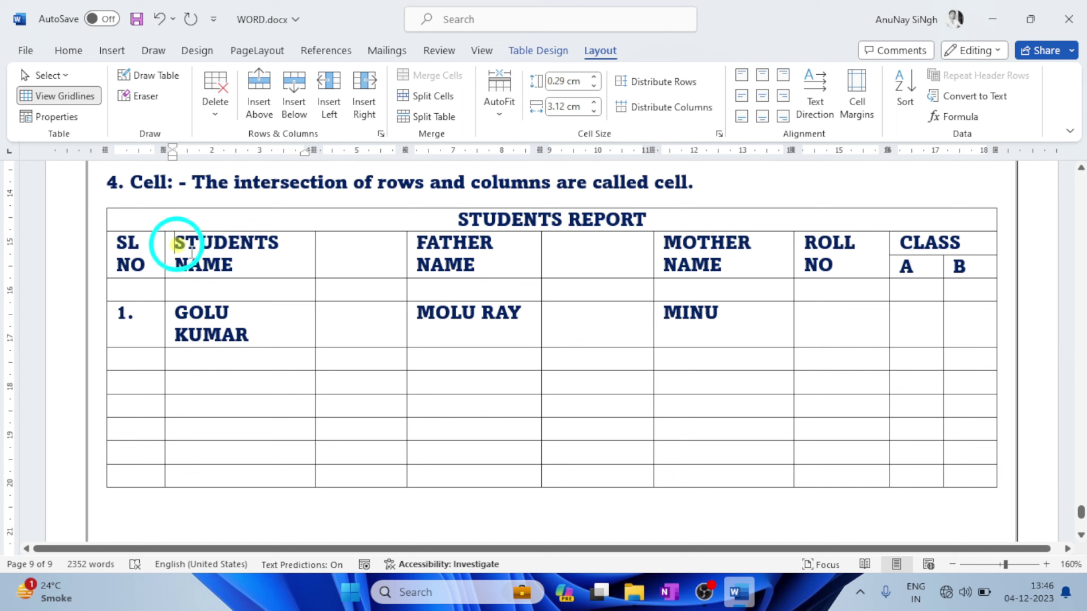
pyautogui.moveTo(177, 244); pyautogui.dragTo(237, 261)
pyautogui.click(243, 262)
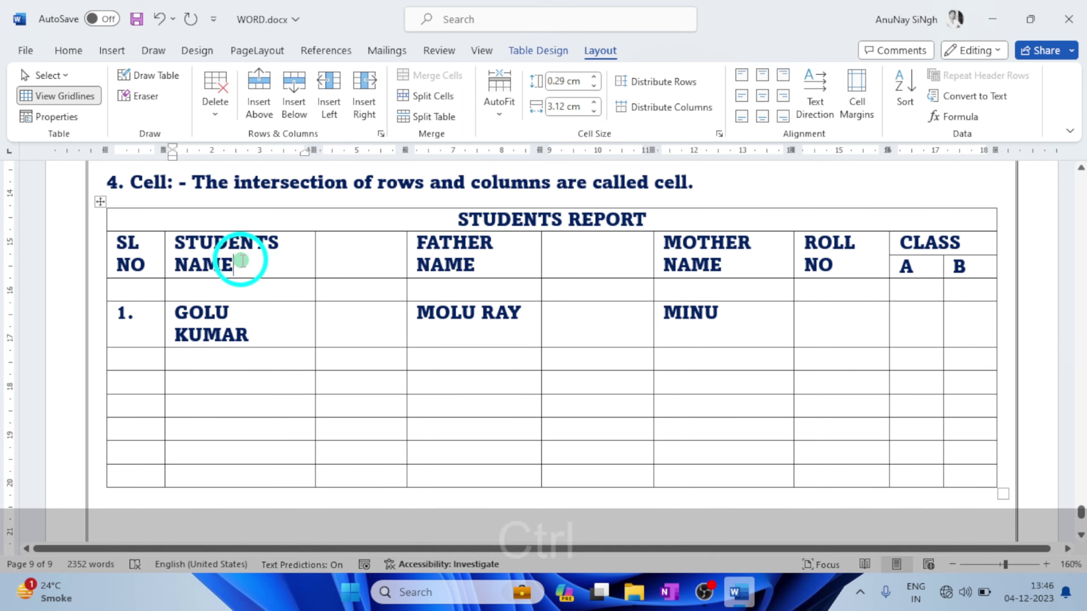
pyautogui.hotkey('ctrl', 'e')
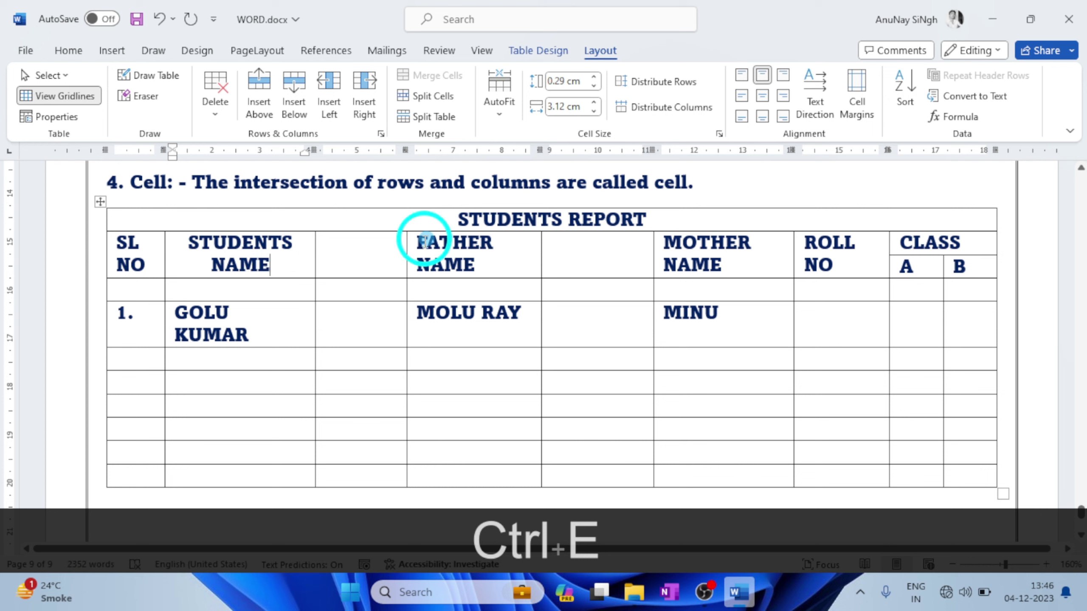
# Center the text of the entire heading row, from SL NO to CLASS, horizontally.
pyautogui.click(94, 259)
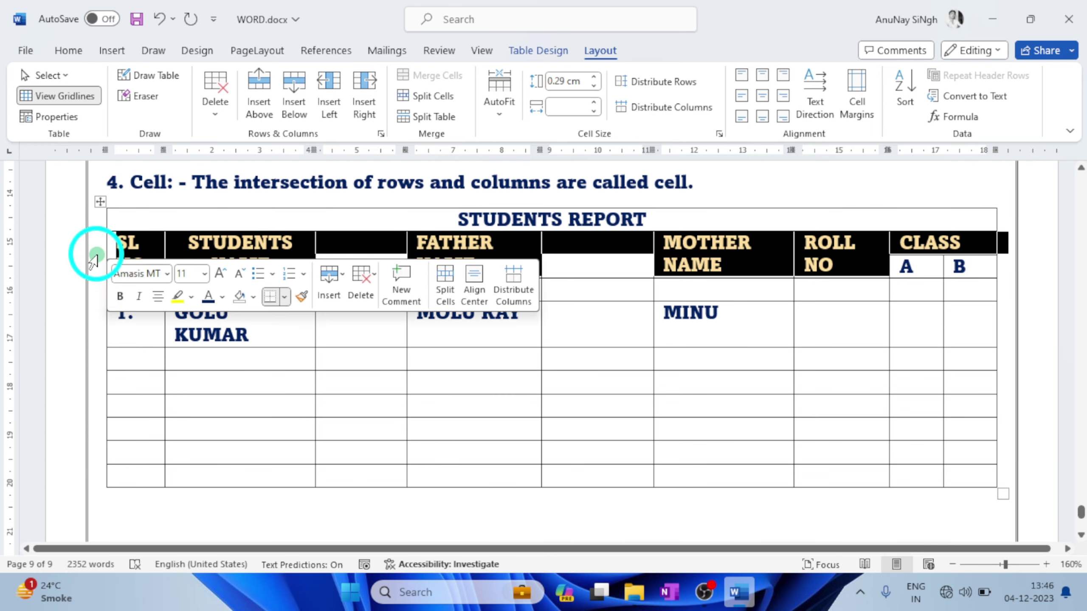
pyautogui.hotkey('ctrl', 'e')
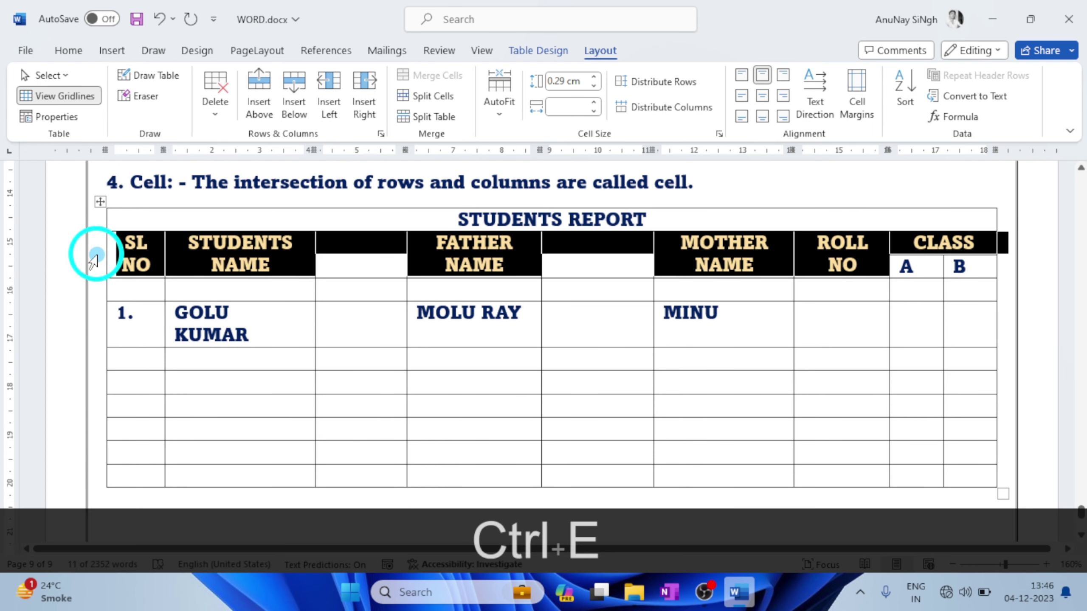
pyautogui.click(226, 267)
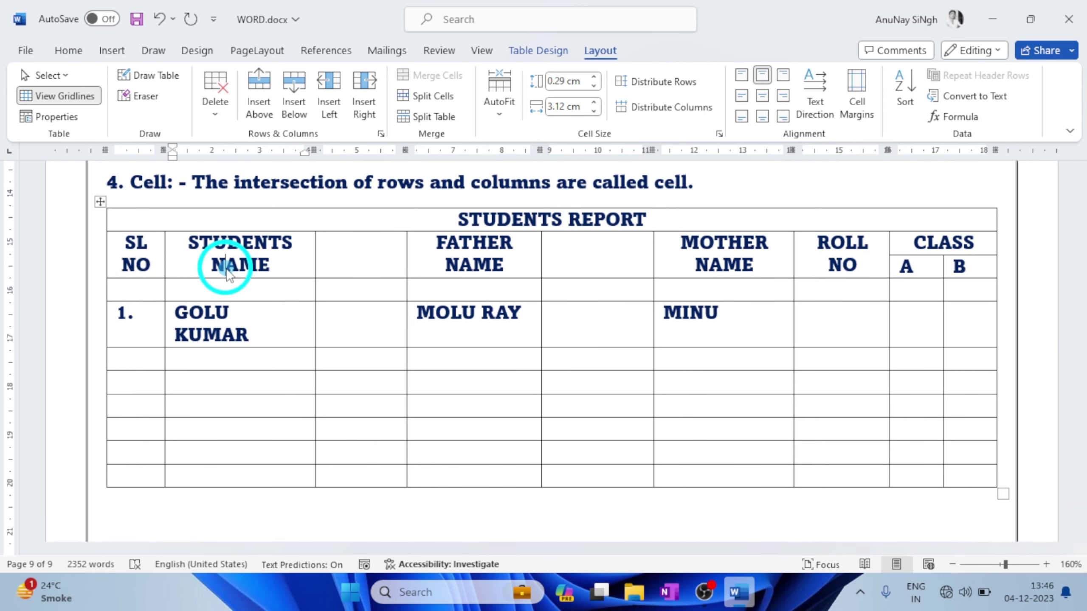
# Try center-left, bottom-center and bottom-right cell alignment on the heading row, and finish with Align Center.
pyautogui.click(98, 267)
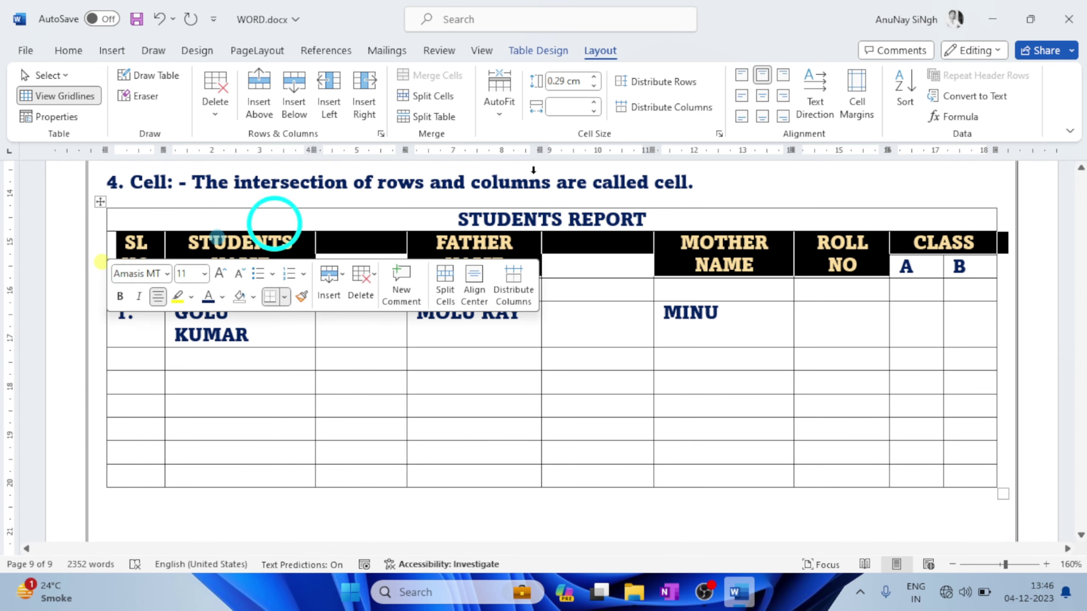
pyautogui.click(757, 95)
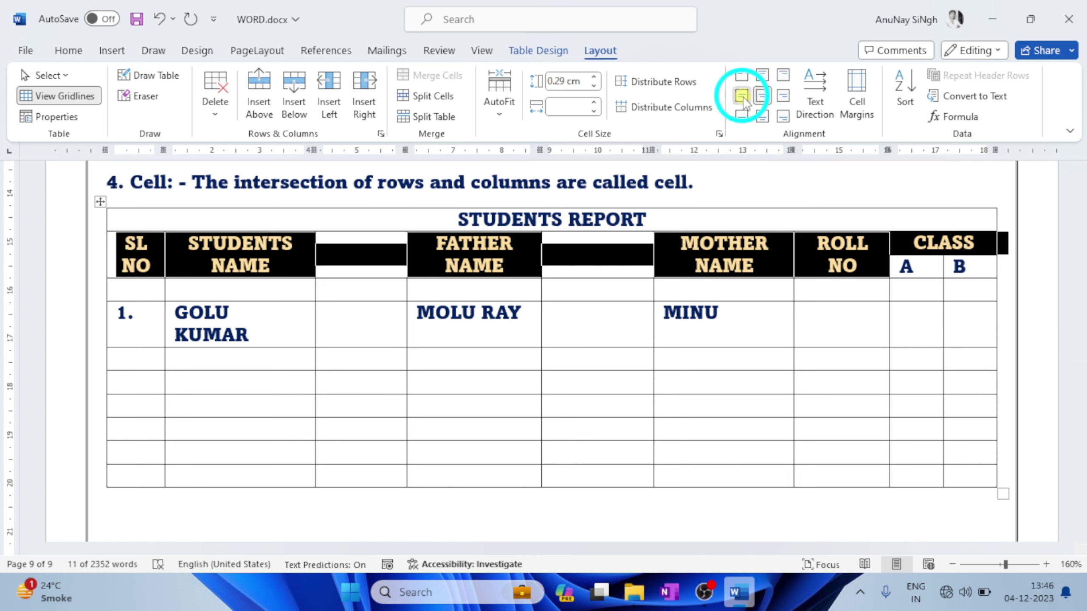
pyautogui.click(743, 96)
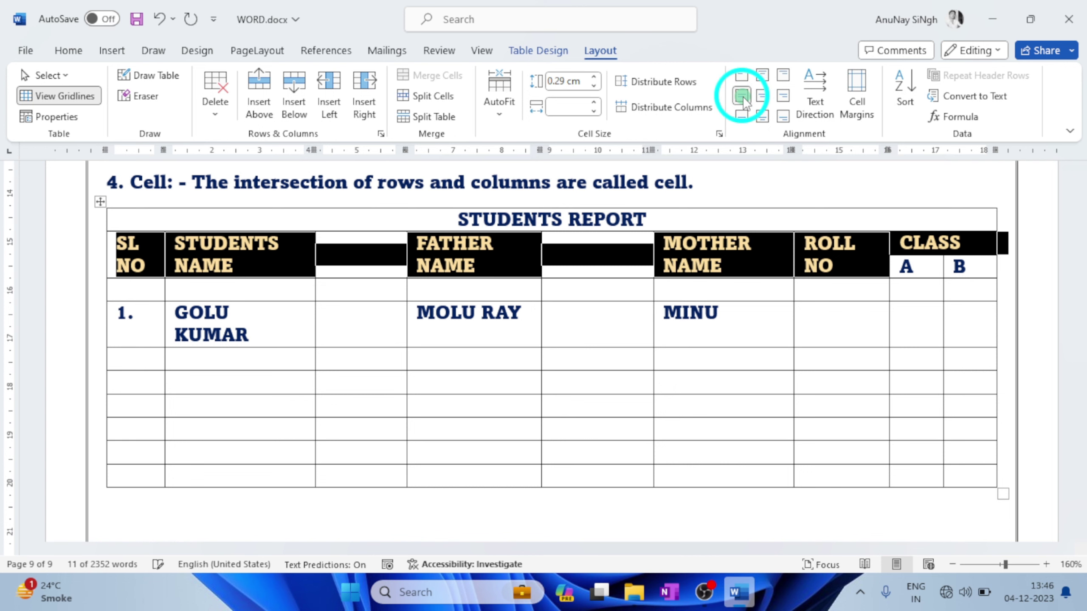
pyautogui.click(763, 115)
pyautogui.click(781, 116)
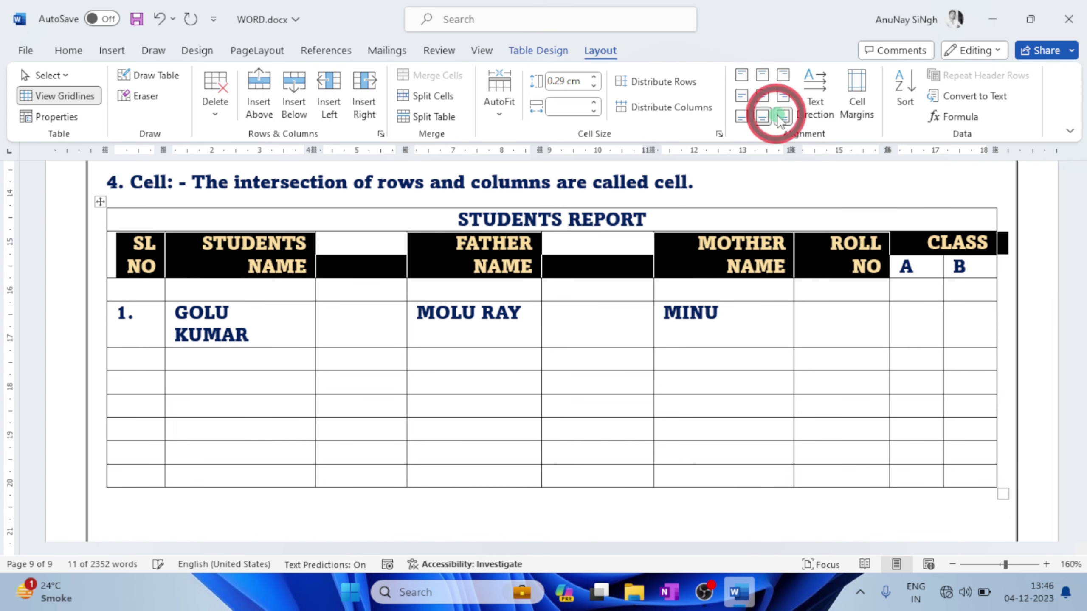
pyautogui.click(763, 96)
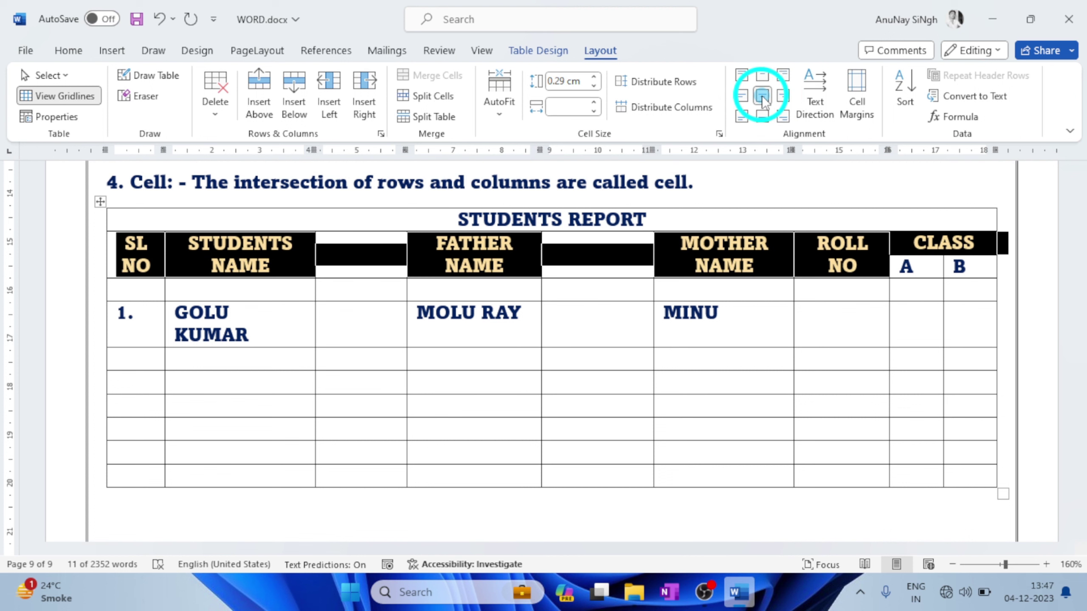
pyautogui.click(490, 291)
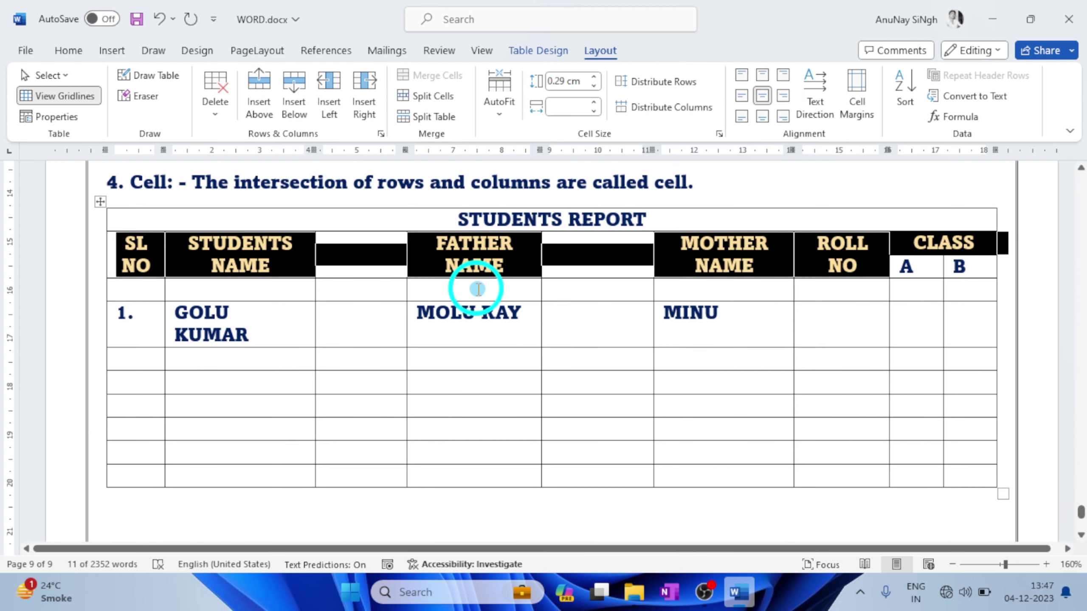
pyautogui.click(476, 288)
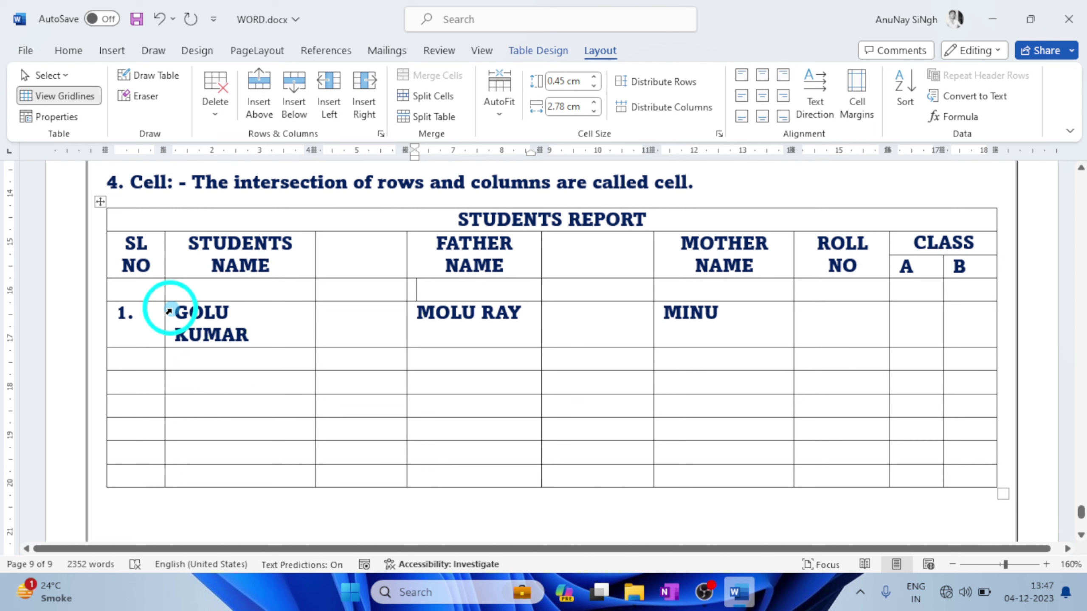
# Delete the row of student 1, undoing a first deletion before removing the row for good.
pyautogui.click(98, 318)
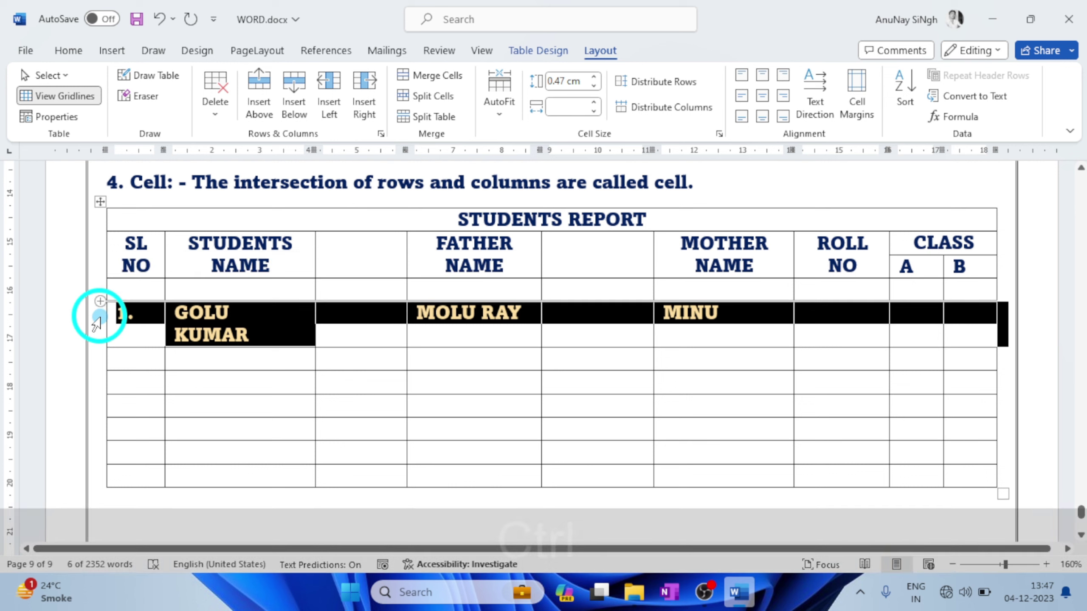
pyautogui.hotkey('ctrl', '-')
pyautogui.hotkey('ctrl', 'z')
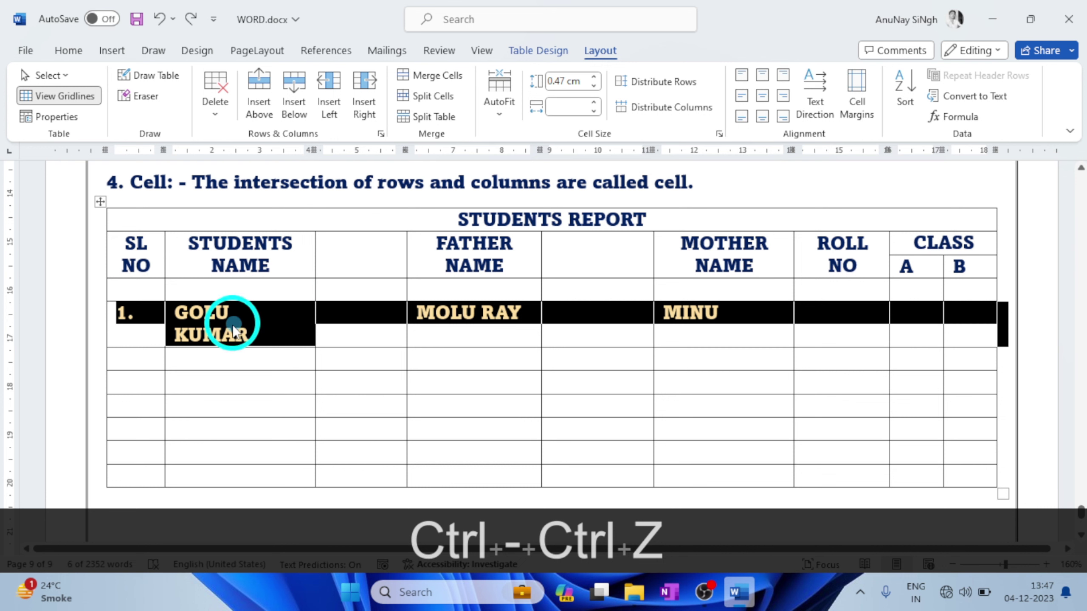
pyautogui.click(222, 99)
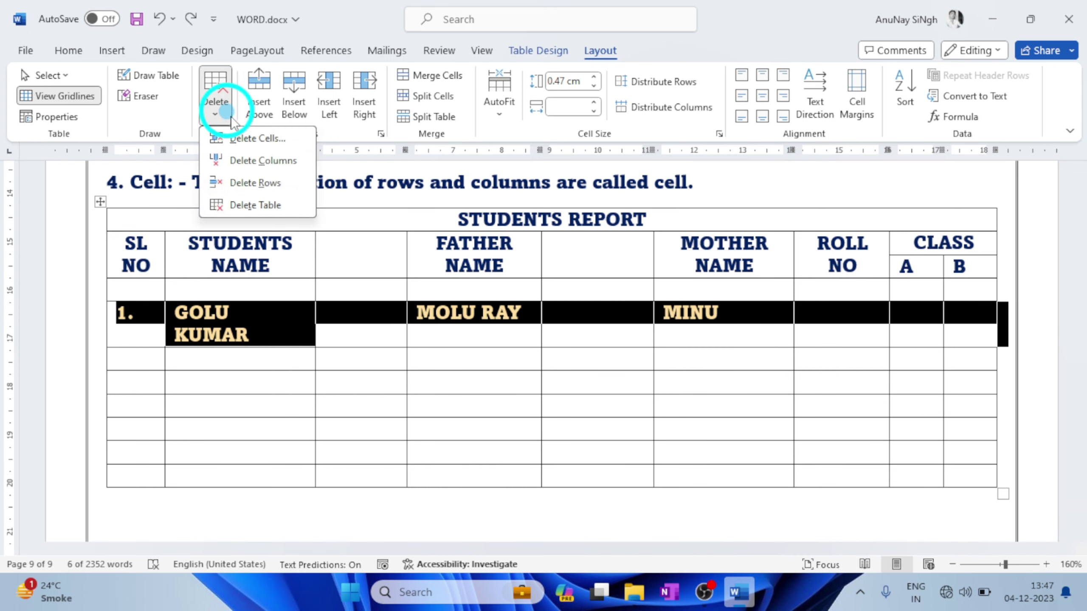
pyautogui.click(246, 189)
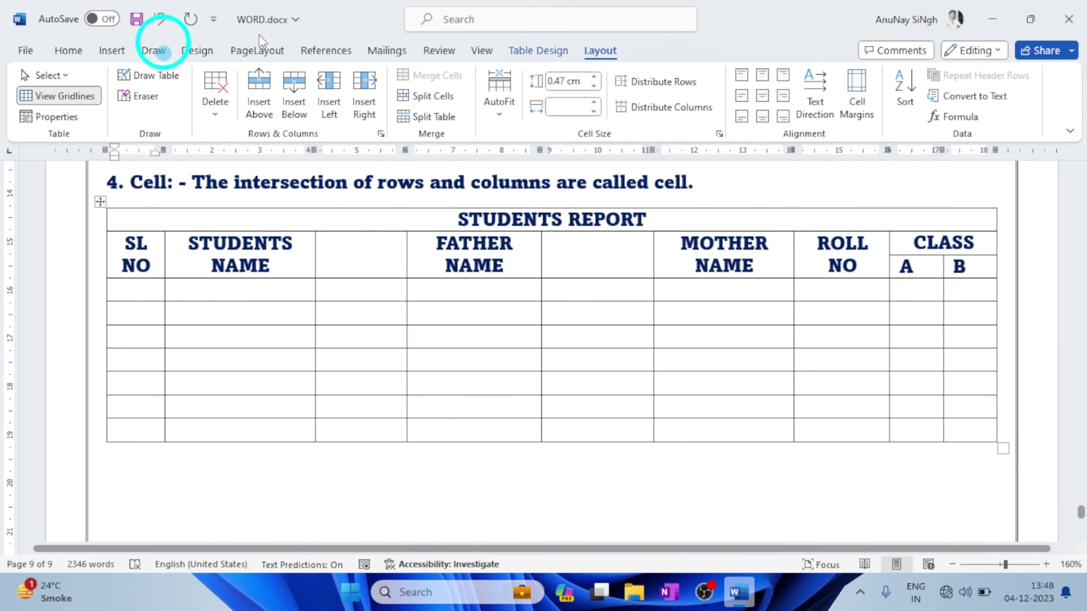
# Choose the blue 1 ½ pt single solid border style and apply all borders to the SL NO cell in the second blank row.
pyautogui.click(527, 48)
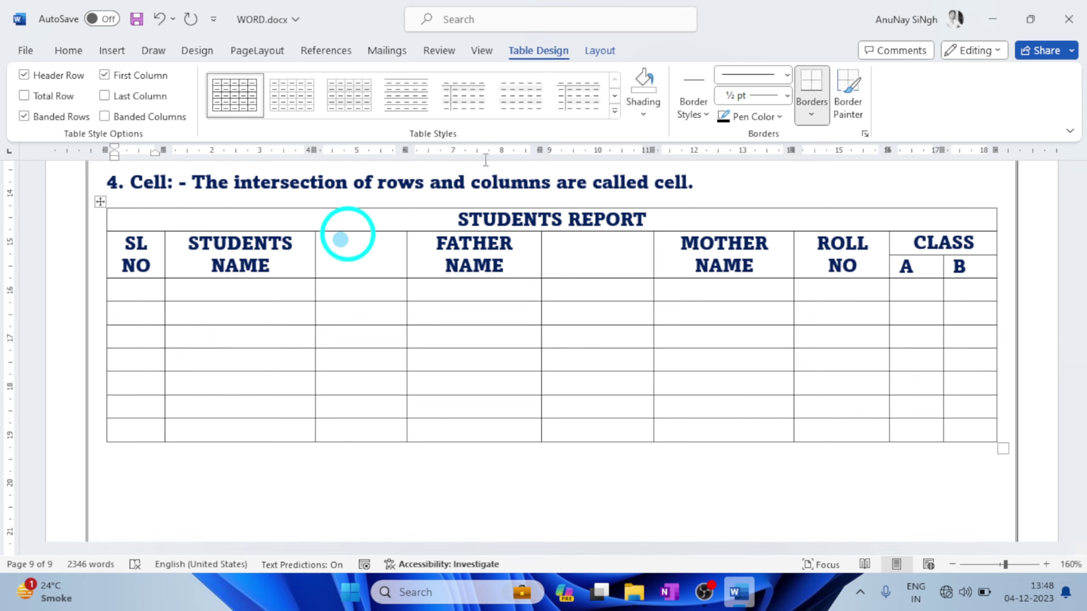
pyautogui.click(696, 115)
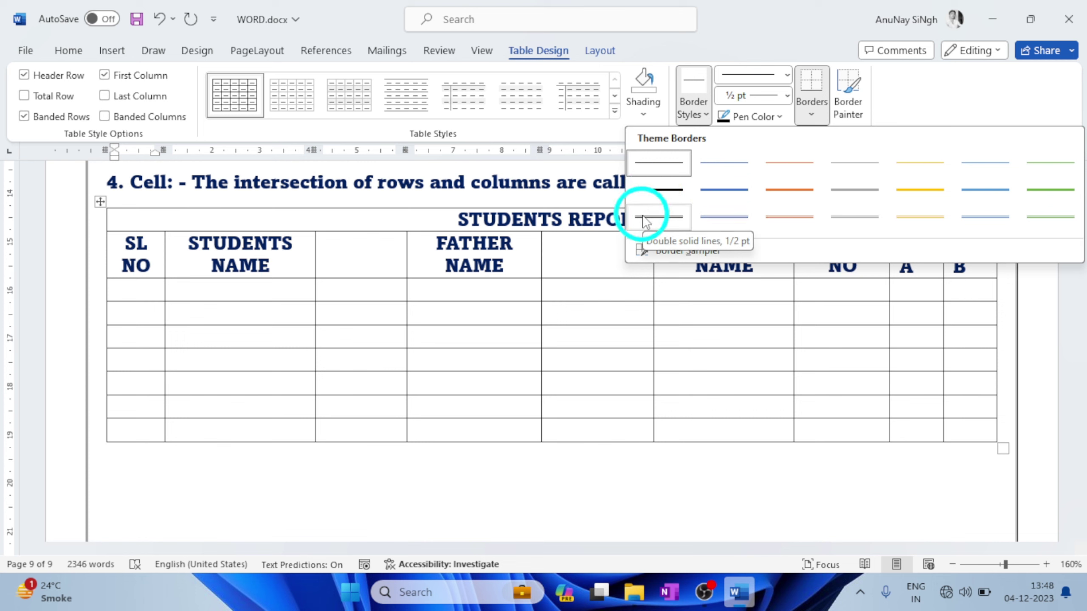
pyautogui.click(739, 193)
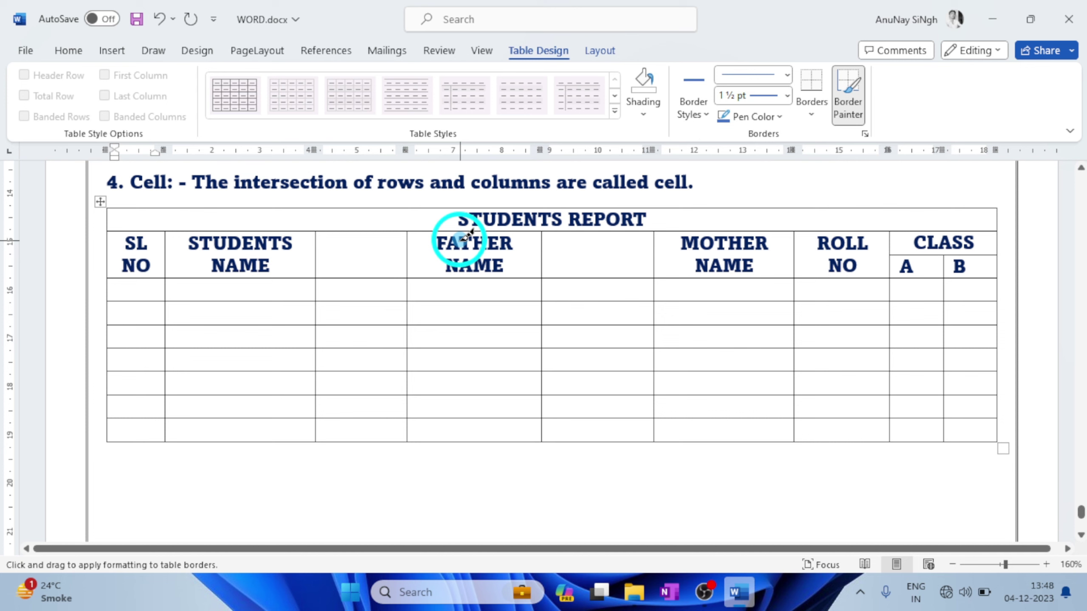
pyautogui.click(812, 104)
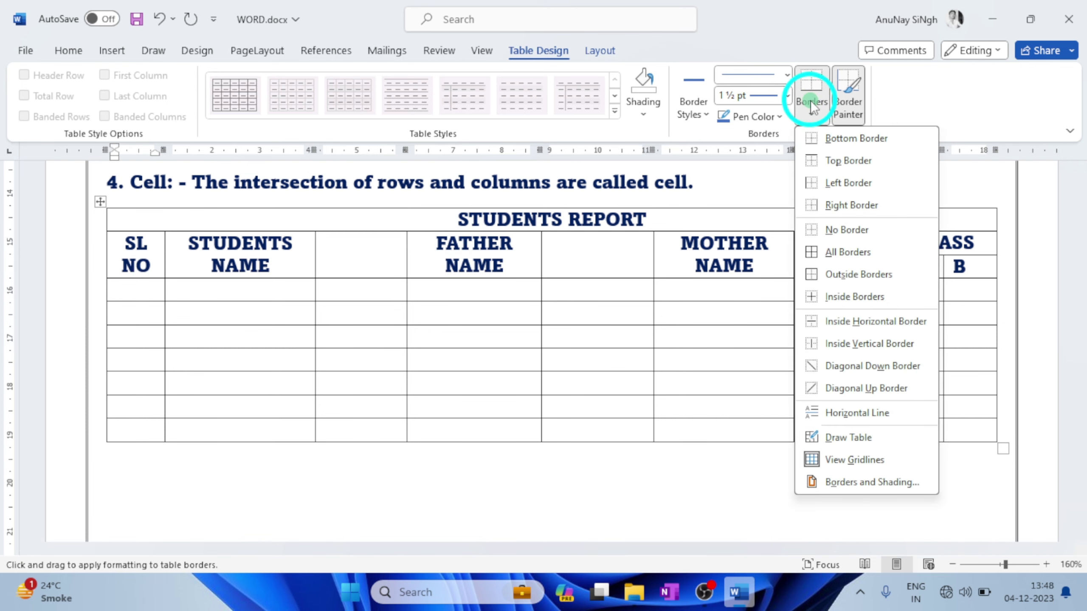
pyautogui.click(831, 252)
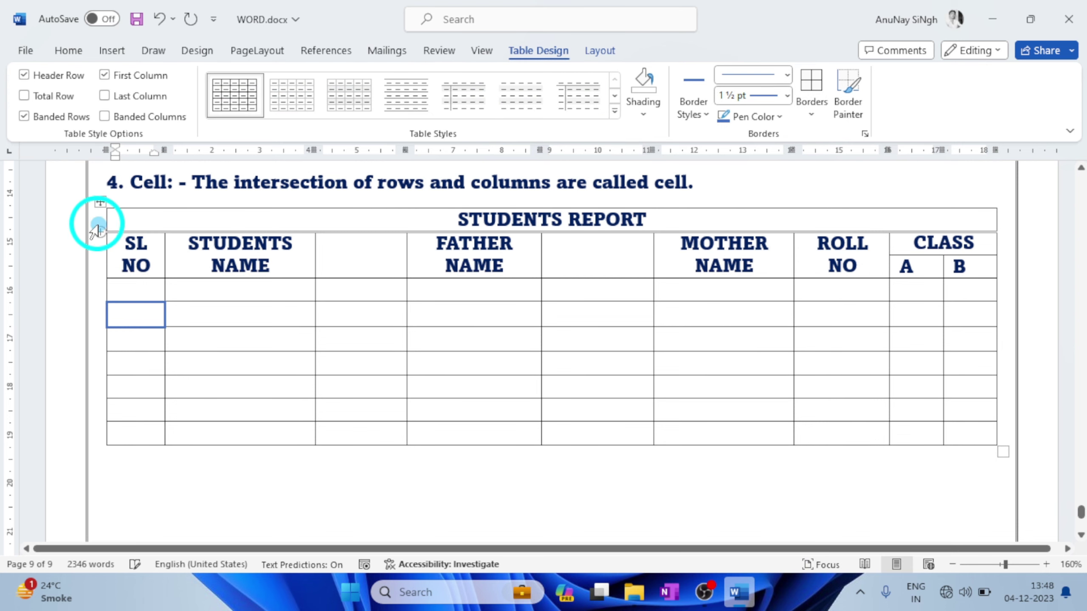
# Apply the blue 1 ½ pt border to all borders of the whole STUDENTS REPORT table.
pyautogui.click(101, 202)
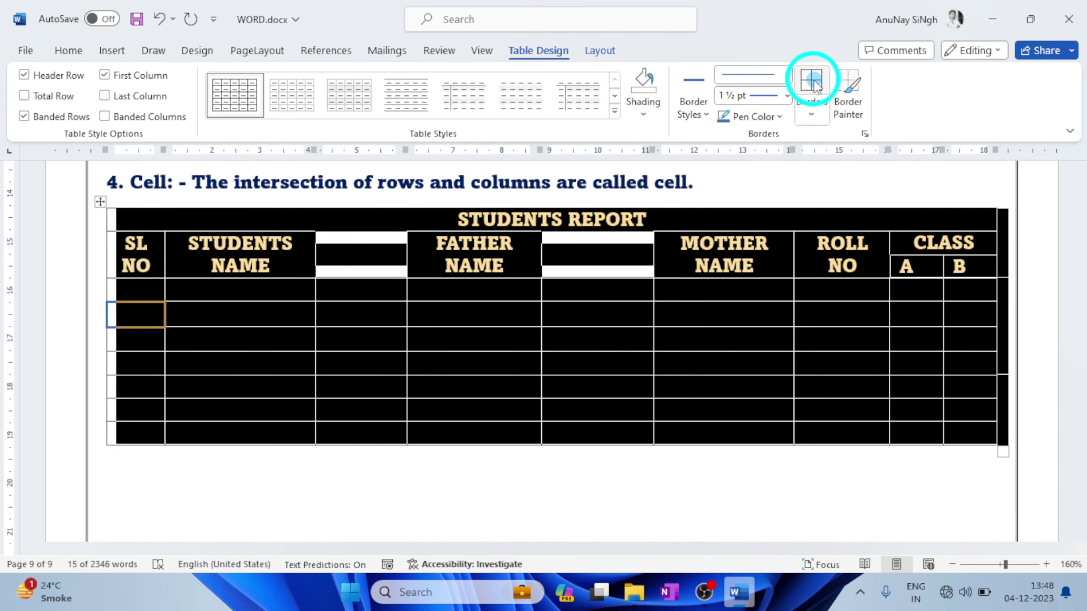
pyautogui.click(251, 294)
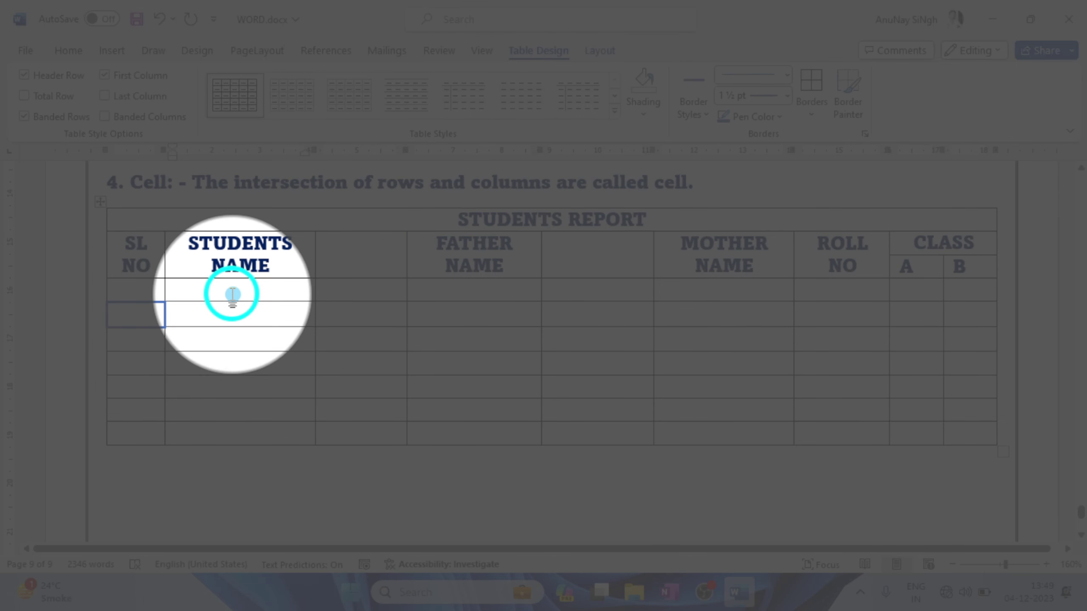
pyautogui.click(101, 202)
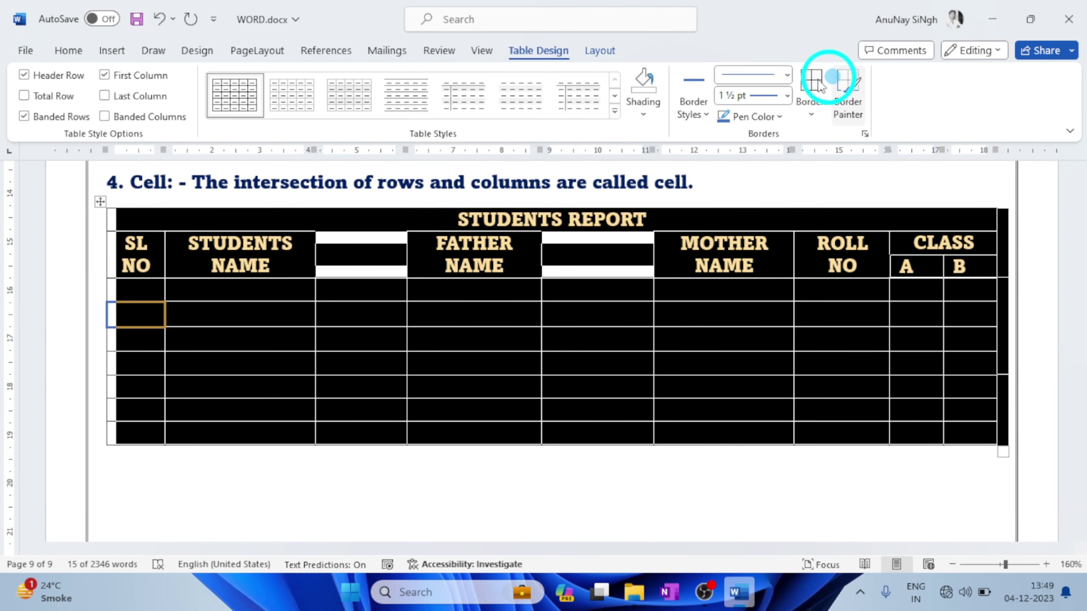
pyautogui.click(813, 82)
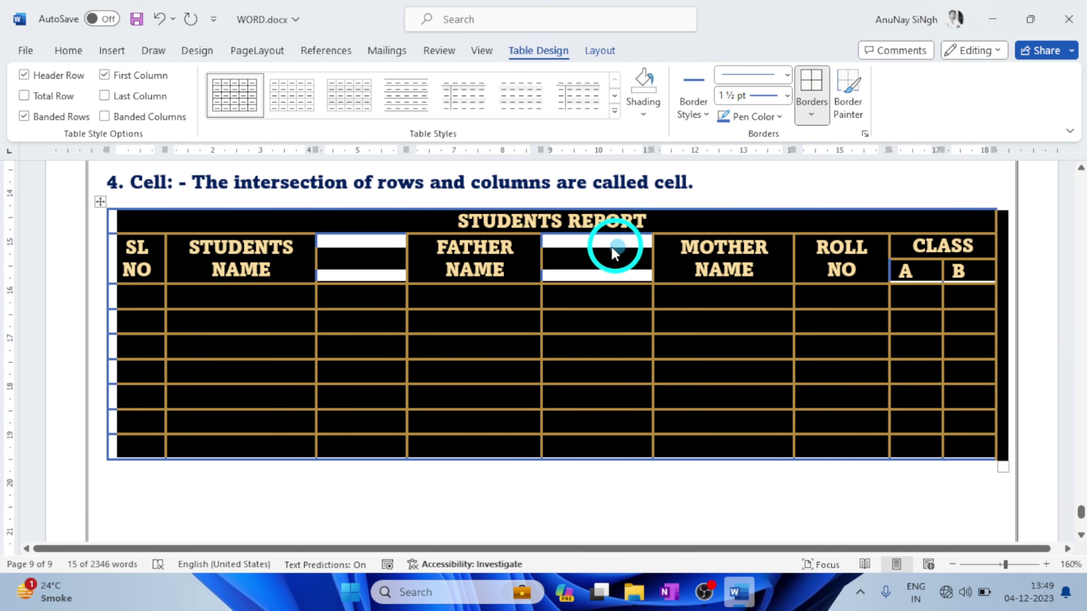
pyautogui.click(613, 251)
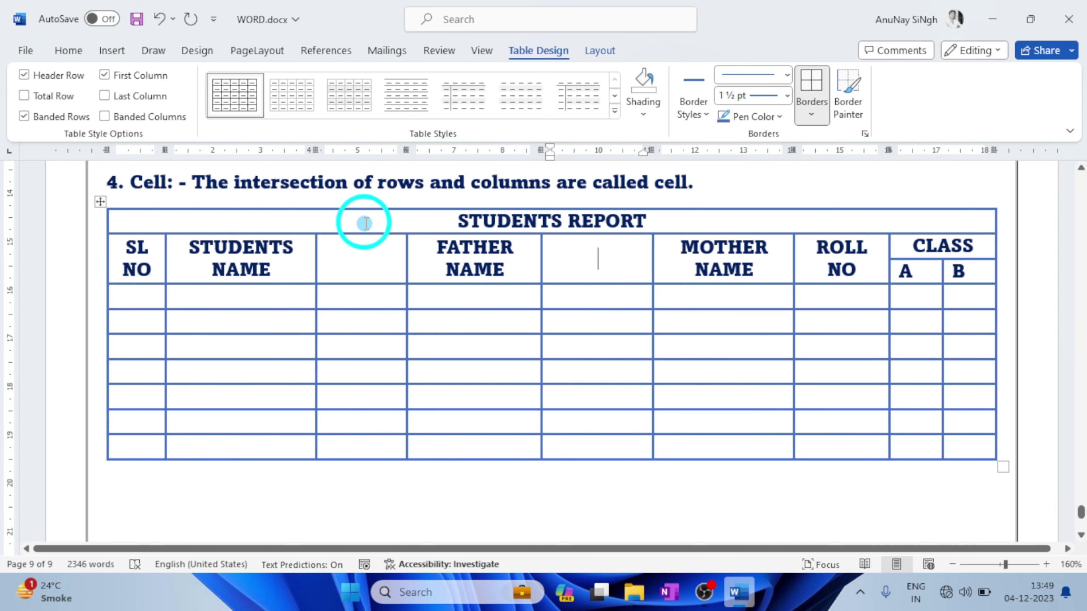
# Choose the light orange ½ pt double border style and apply it to all borders of the STUDENTS REPORT title row.
pyautogui.click(419, 219)
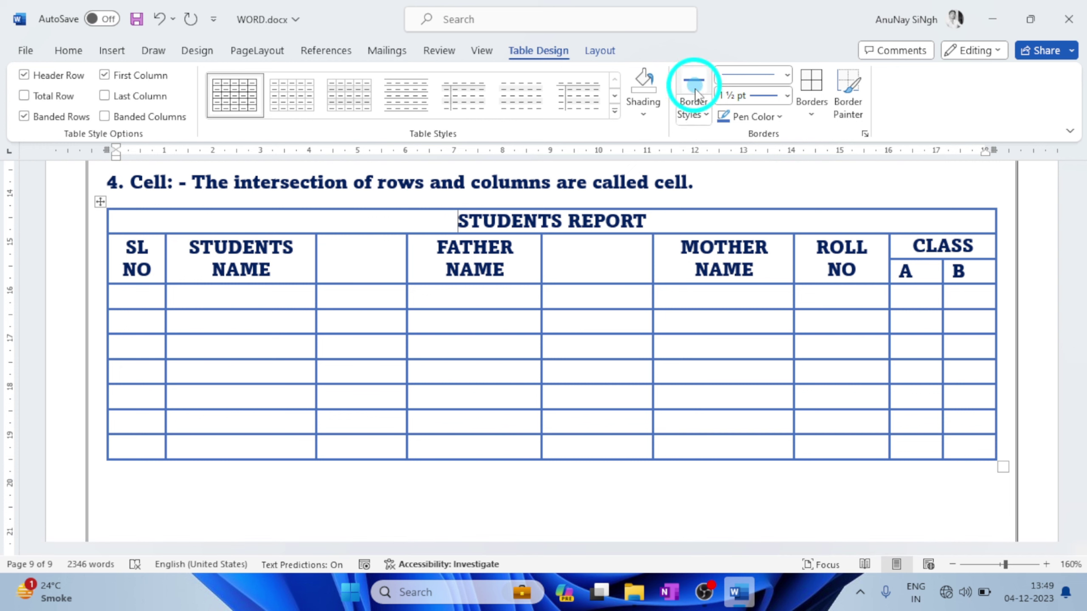
pyautogui.click(689, 106)
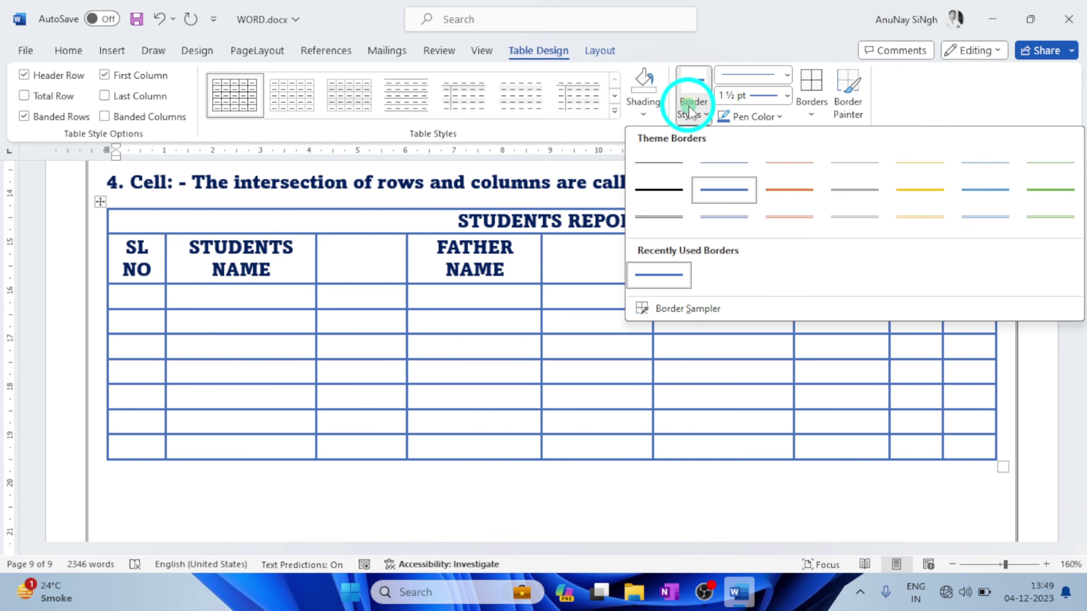
pyautogui.click(789, 216)
pyautogui.click(847, 92)
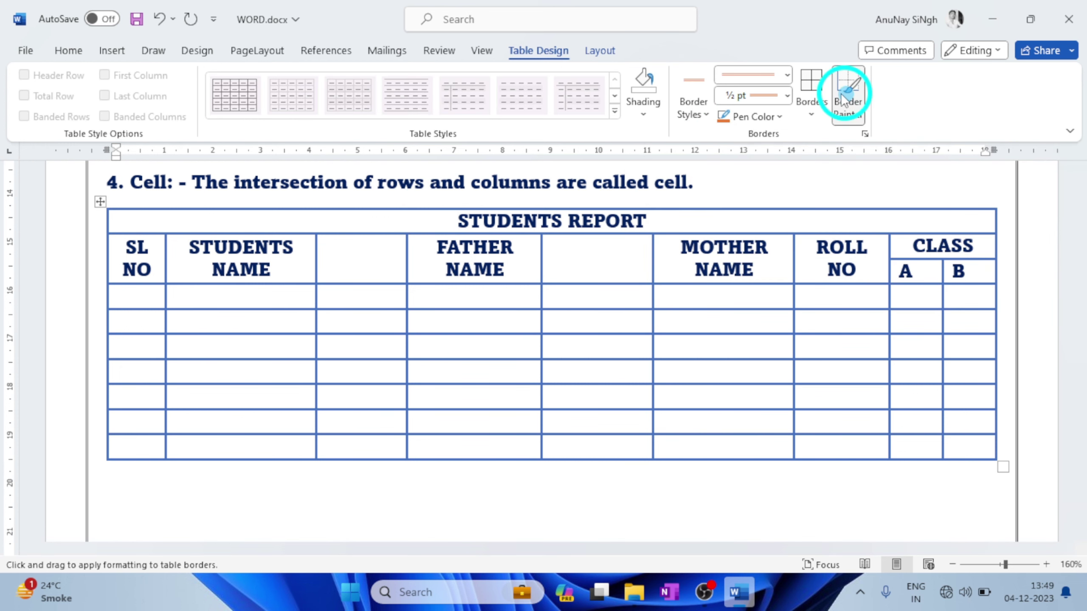
pyautogui.click(815, 88)
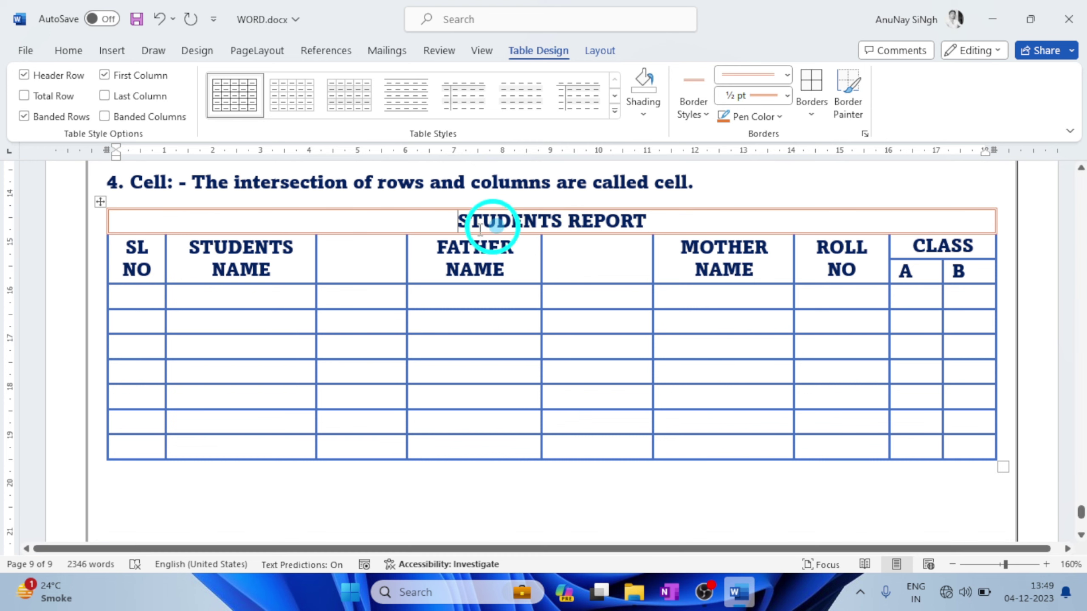
# Shade the STUDENTS REPORT title row with a light gold theme color.
pyautogui.moveTo(442, 228); pyautogui.dragTo(686, 214)
pyautogui.click(319, 220)
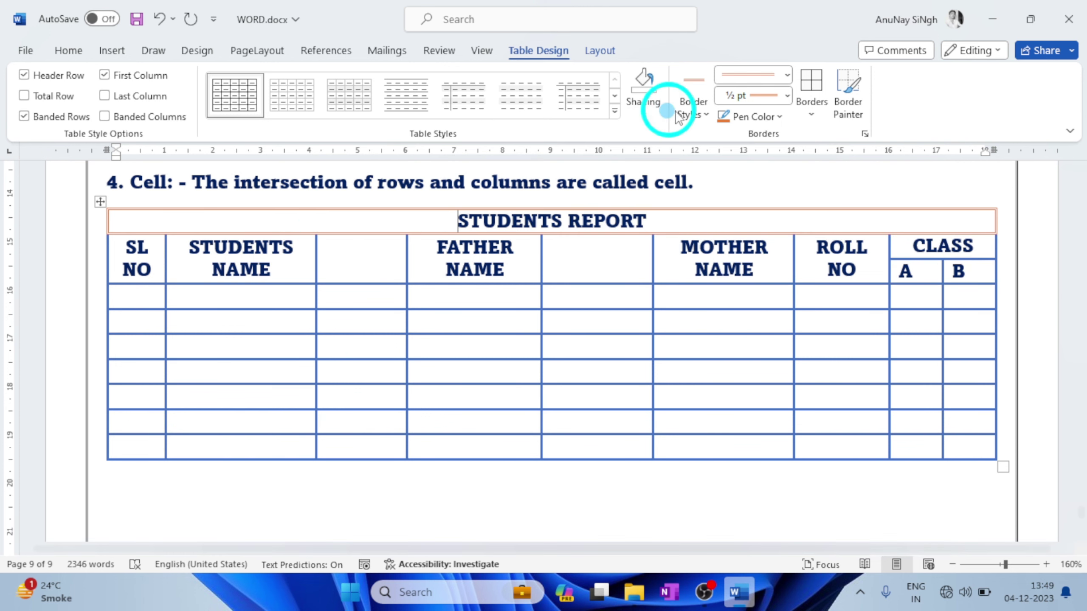
pyautogui.click(644, 113)
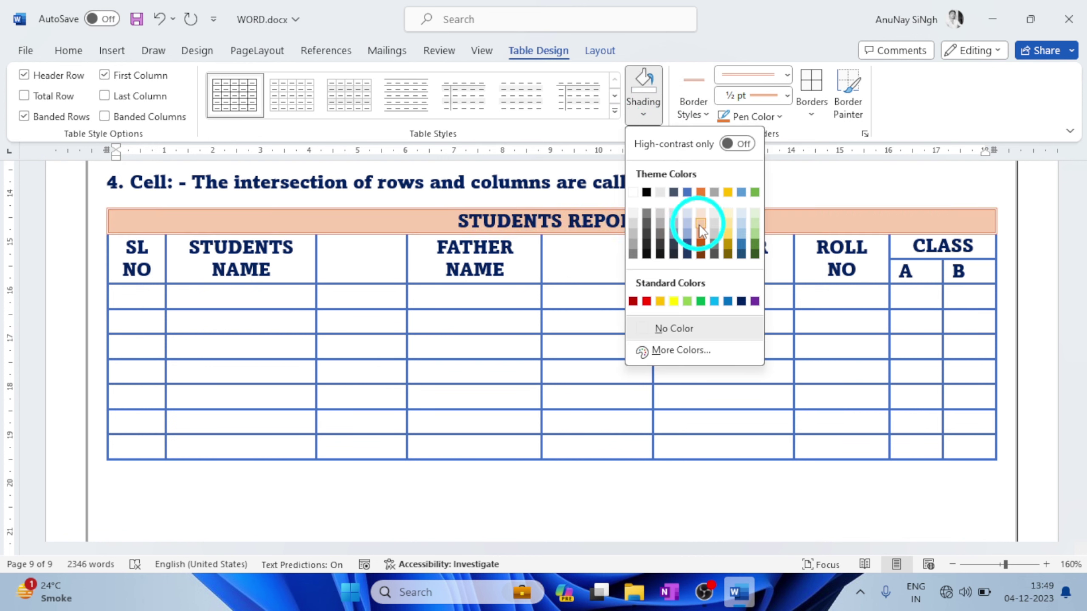
pyautogui.click(730, 236)
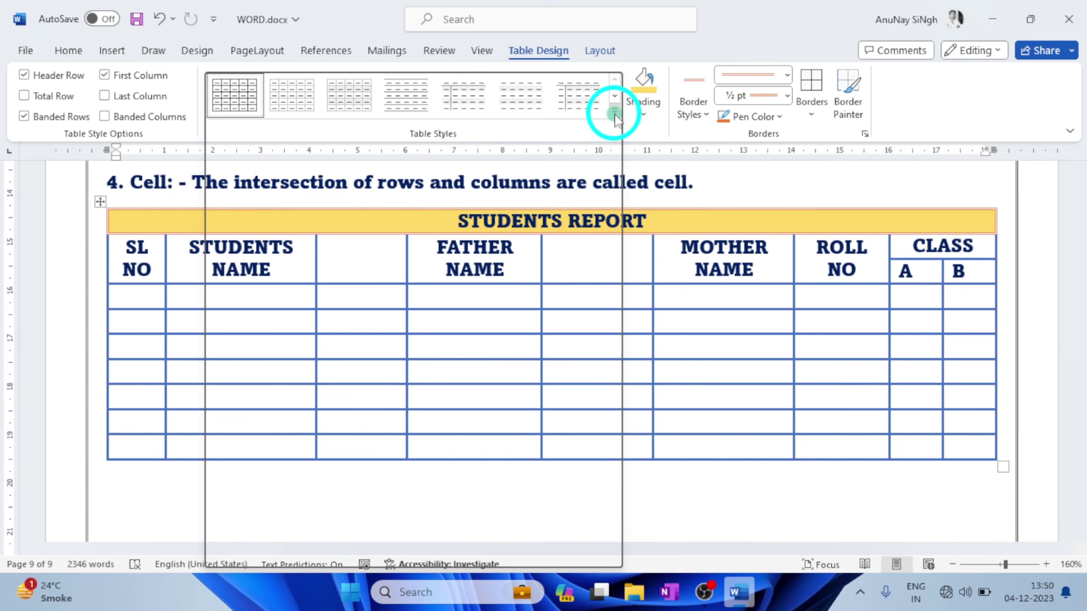
# Apply the orange grid table style with a solid orange header row and first column to the table.
pyautogui.click(615, 113)
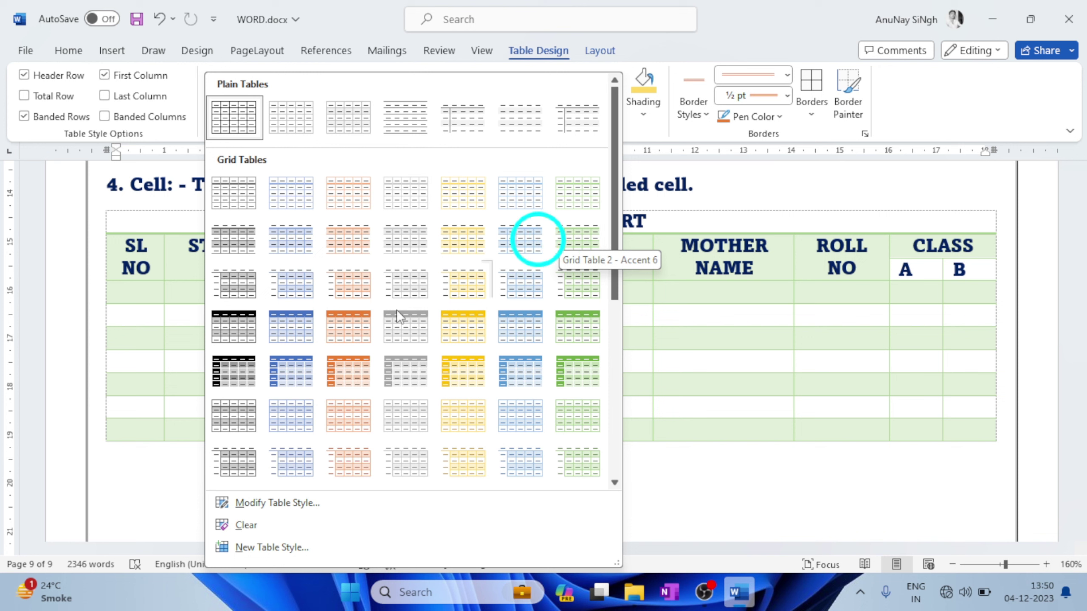
pyautogui.click(348, 371)
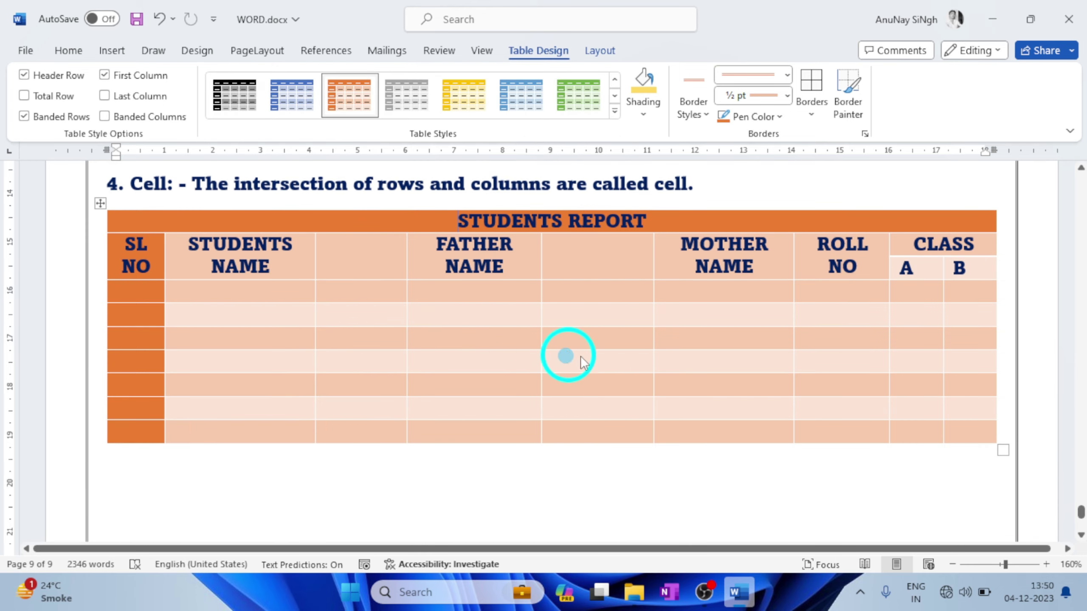
pyautogui.click(584, 357)
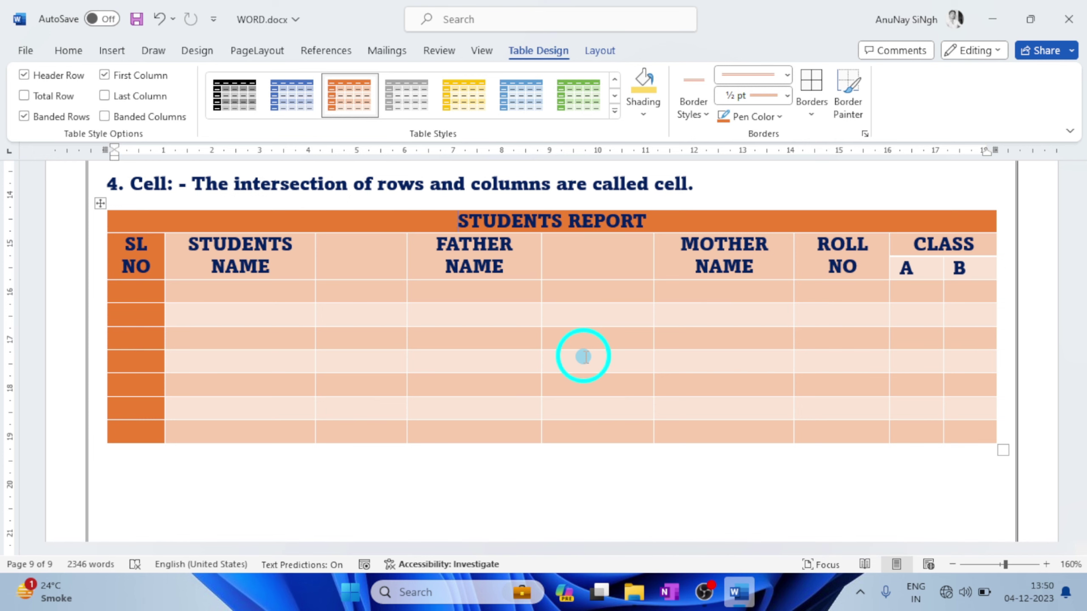
# Choose the dark gray ½ pt double border style and apply it to all borders of the entire table.
pyautogui.click(102, 203)
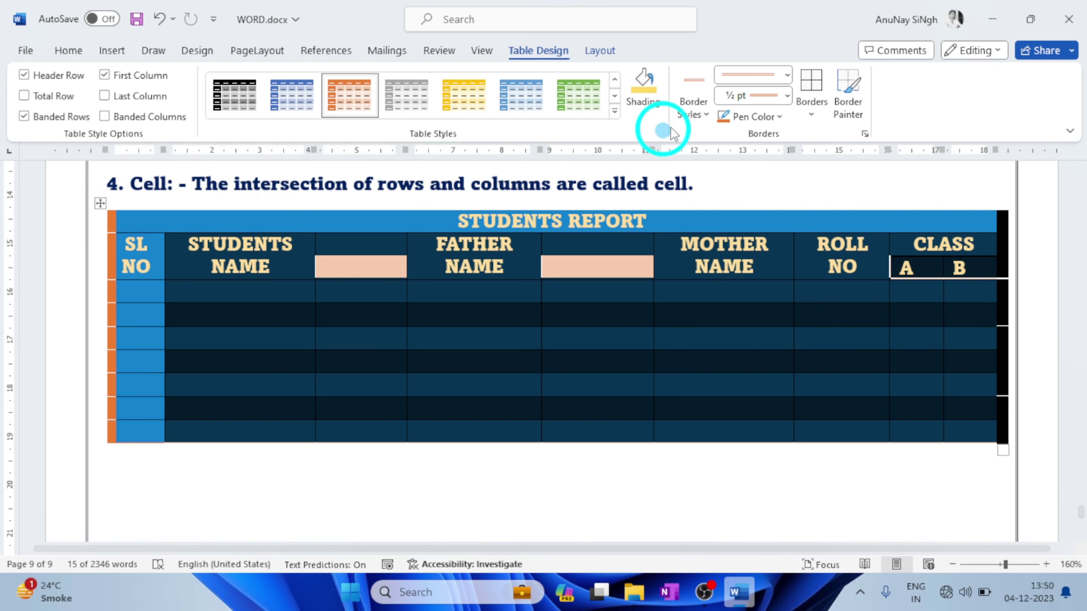
pyautogui.click(706, 109)
pyautogui.click(659, 213)
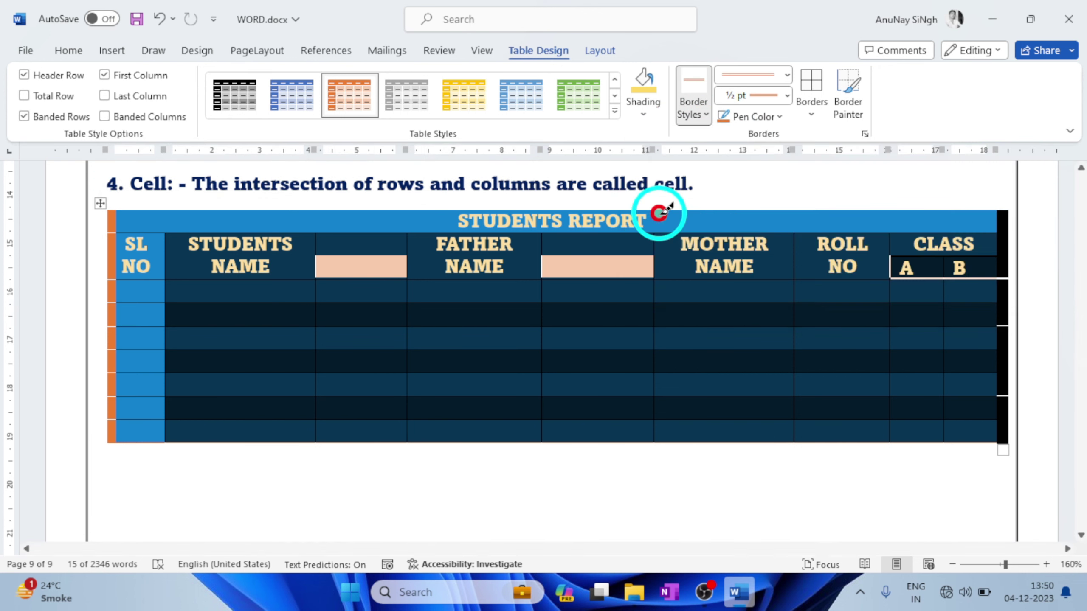
pyautogui.click(811, 84)
pyautogui.click(809, 83)
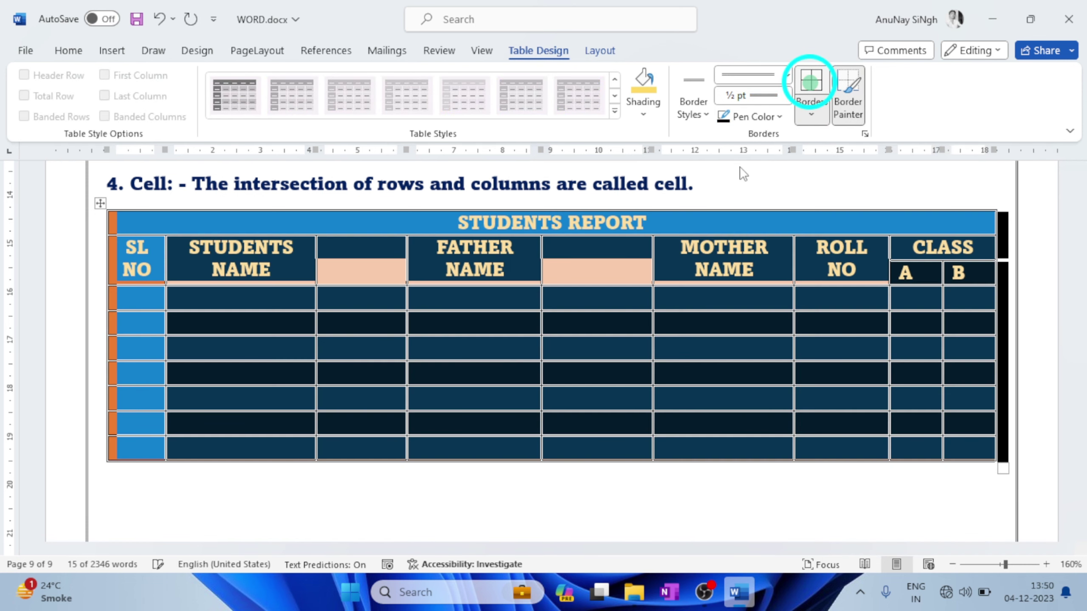
pyautogui.click(683, 264)
pyautogui.click(517, 329)
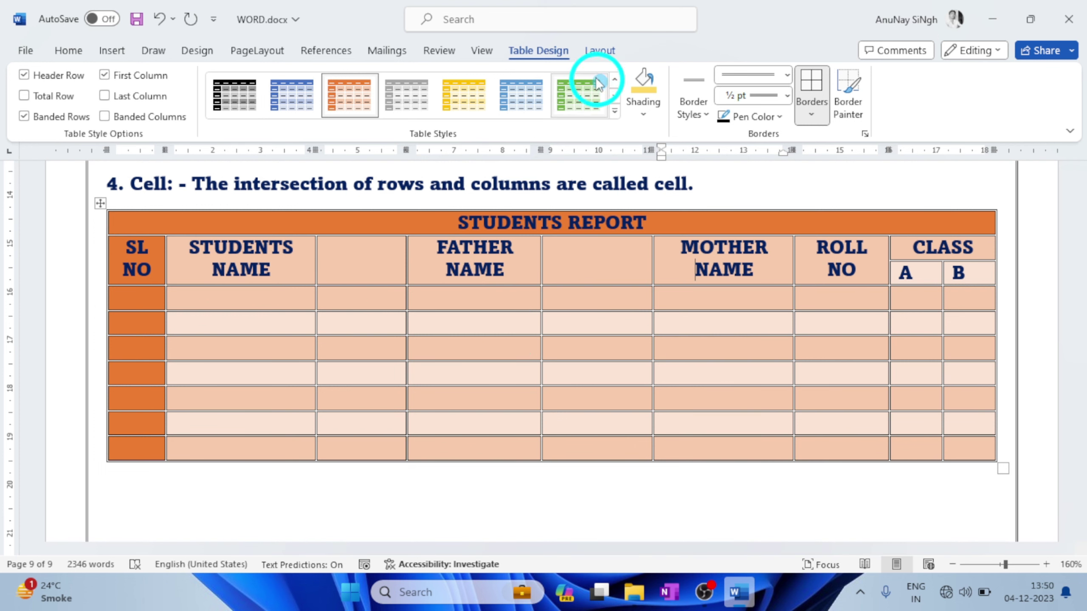
# Bring up the table's layout options for rows, columns, cell size and alignment.
pyautogui.click(599, 54)
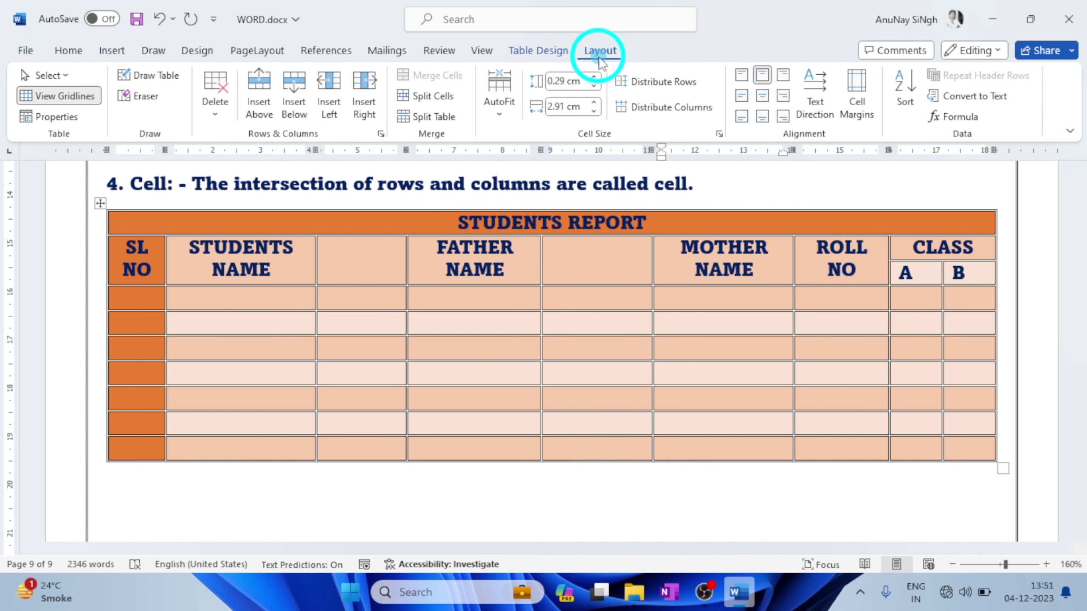